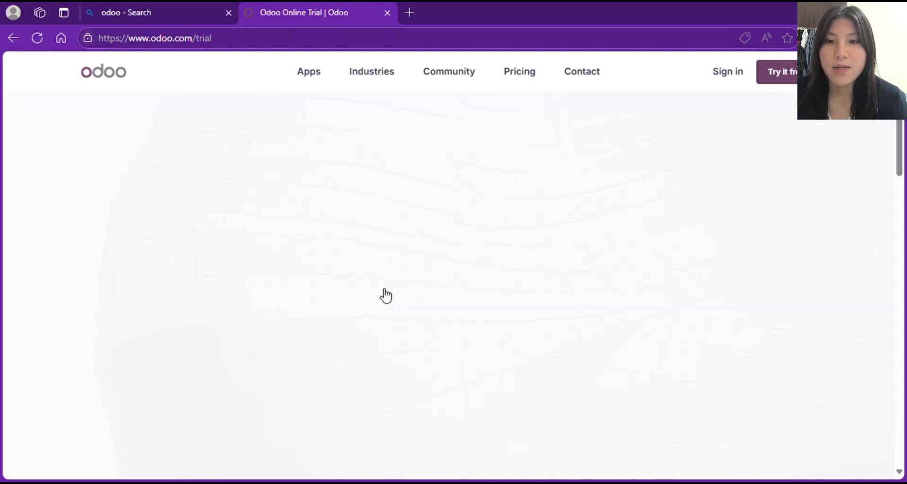
- Tick Recruitment and Point of Sale in the Choose your Apps grid for the 15-day trial
scroll(386, 295, "down", 2)
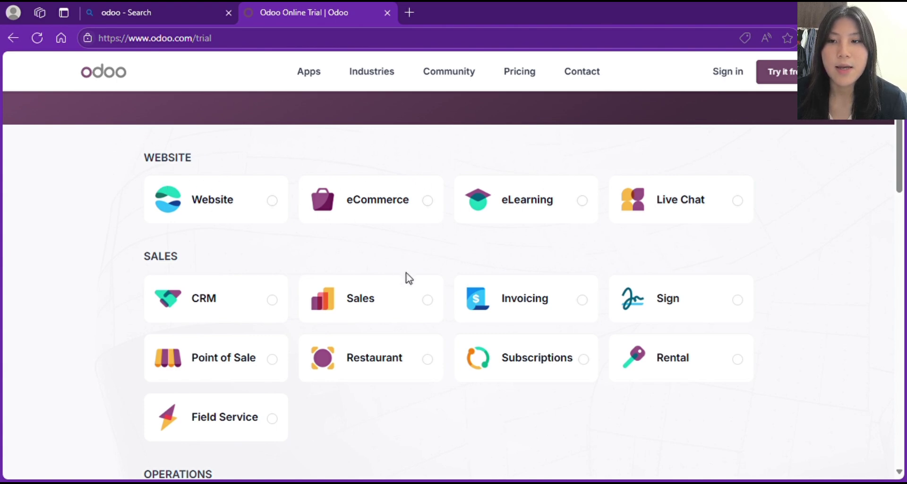
scroll(408, 277, "down", 2)
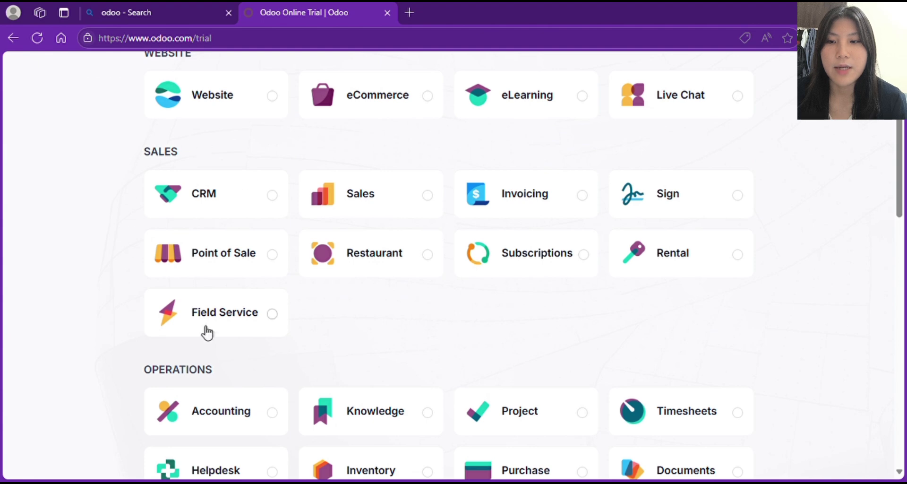
scroll(238, 341, "down", 4)
scroll(239, 341, "down", 3)
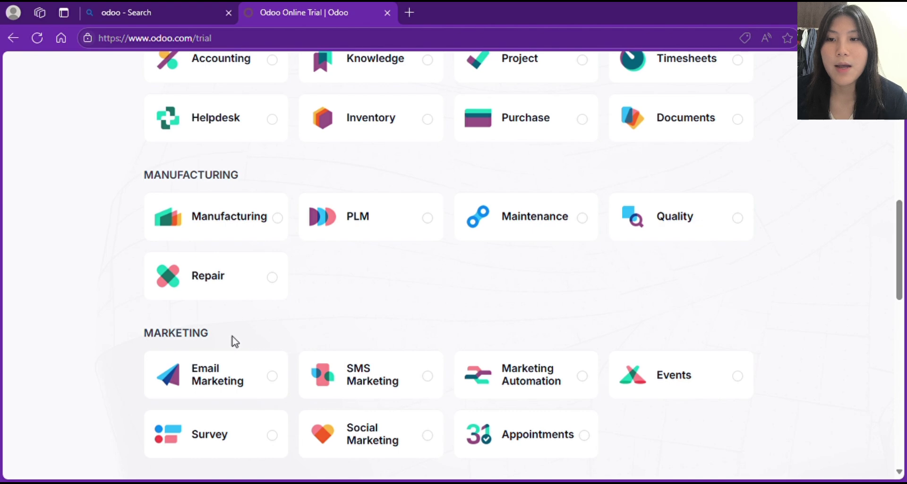
scroll(236, 341, "up", 3)
scroll(238, 340, "down", 8)
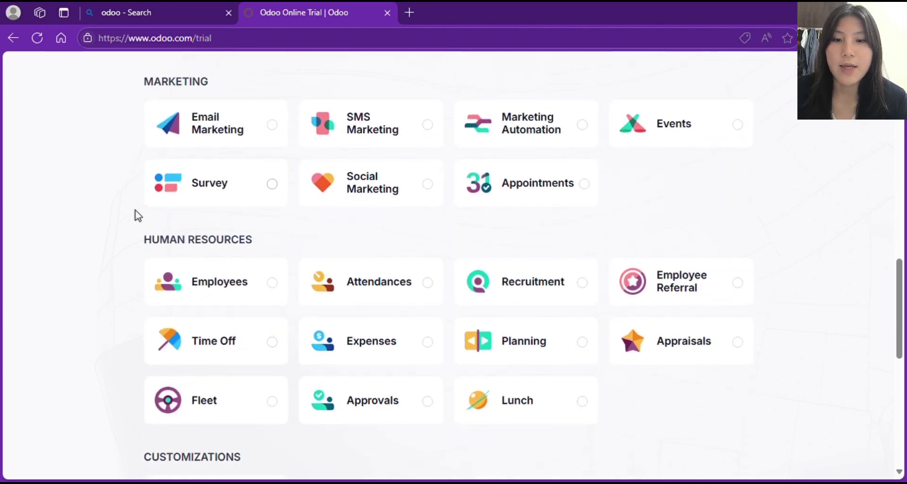
left_click(589, 283)
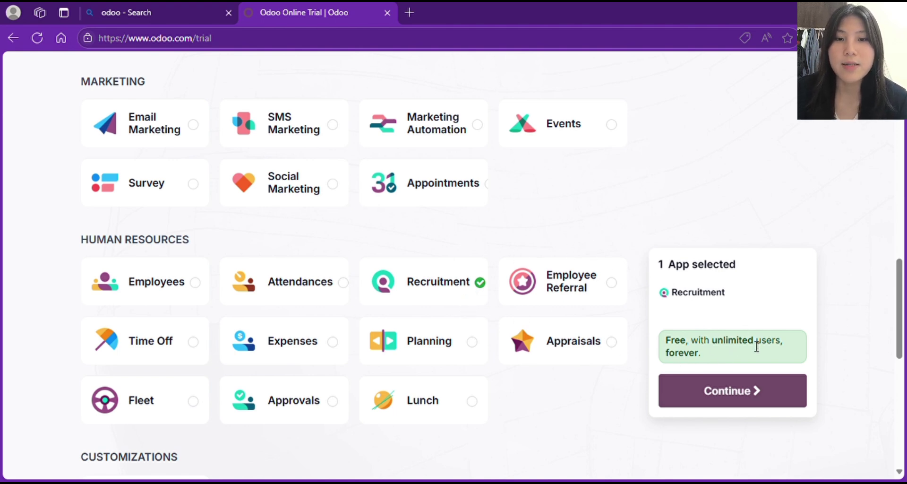
scroll(489, 217, "up", 10)
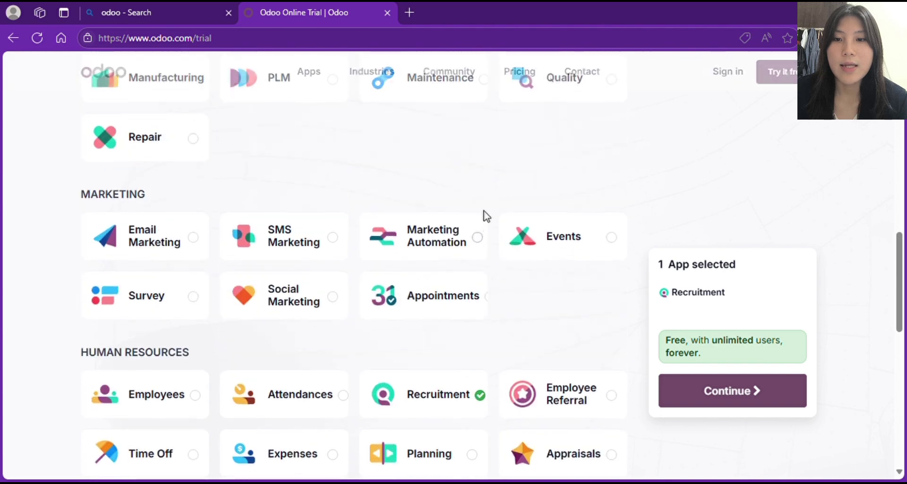
scroll(486, 215, "up", 5)
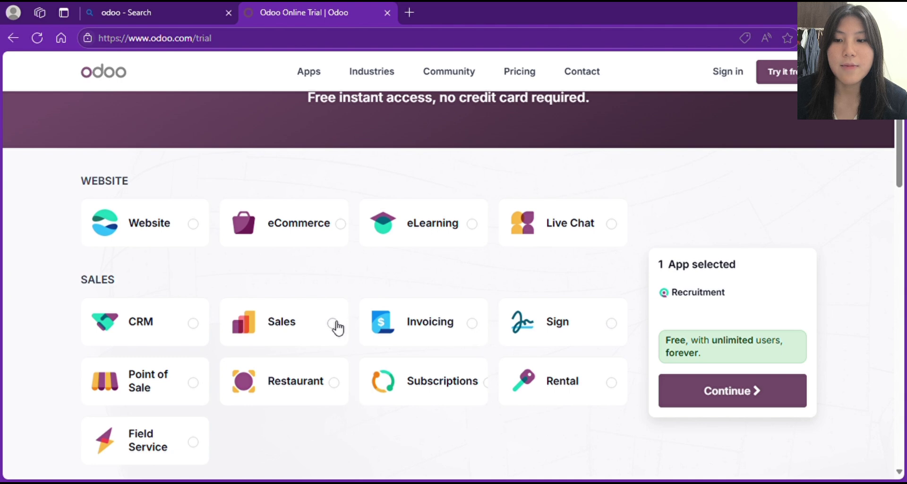
left_click(195, 383)
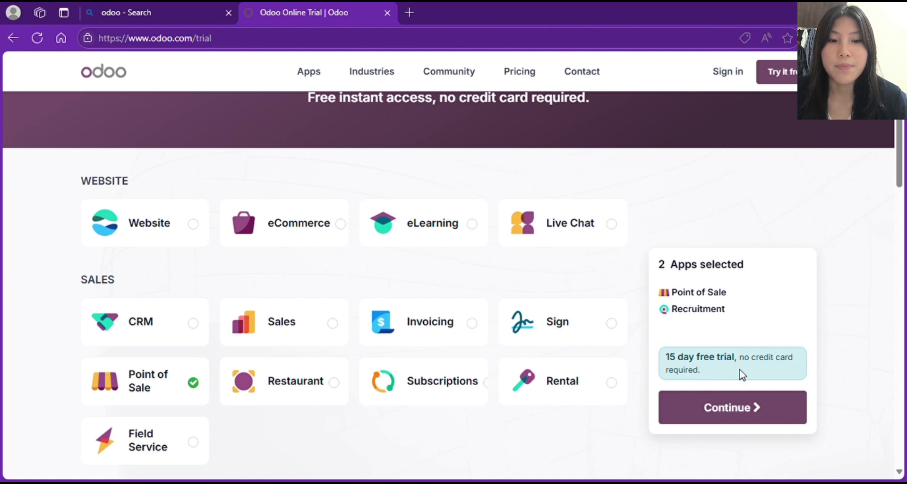
- Continue to the signup form and autofill the name, e-mail and company details
left_click(729, 418)
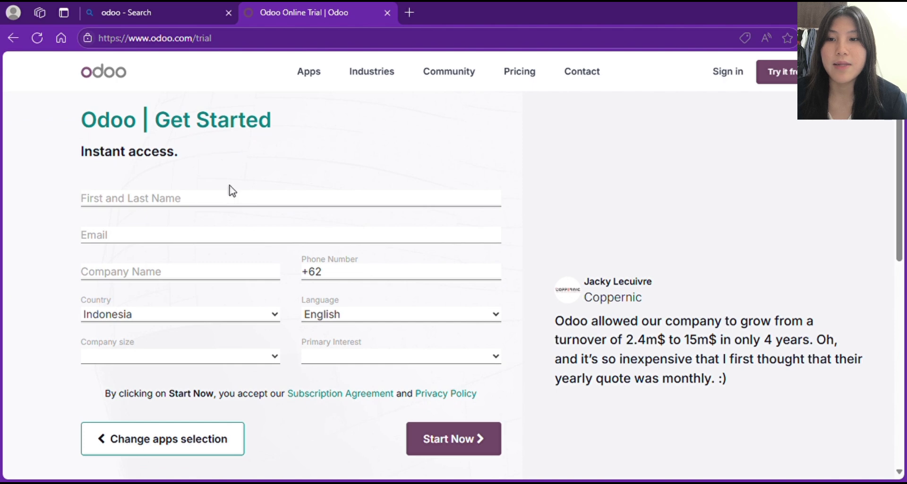
left_click(203, 199)
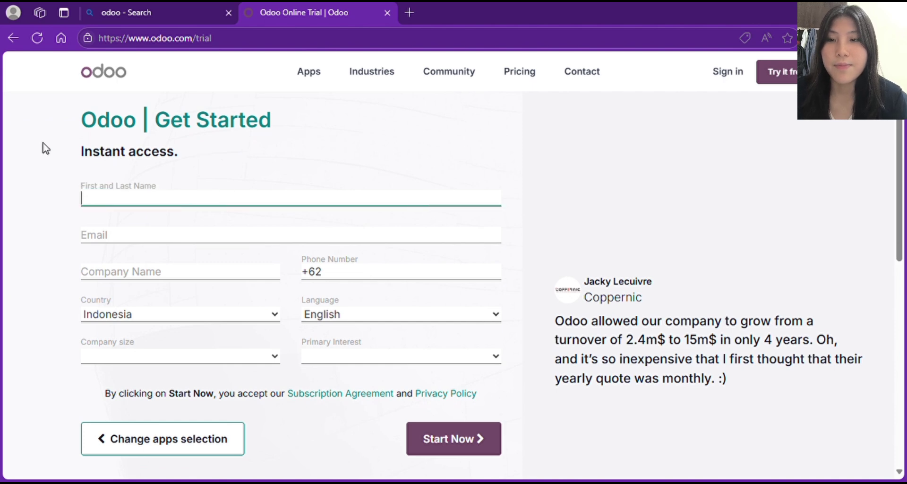
left_click(268, 185)
left_click(154, 197)
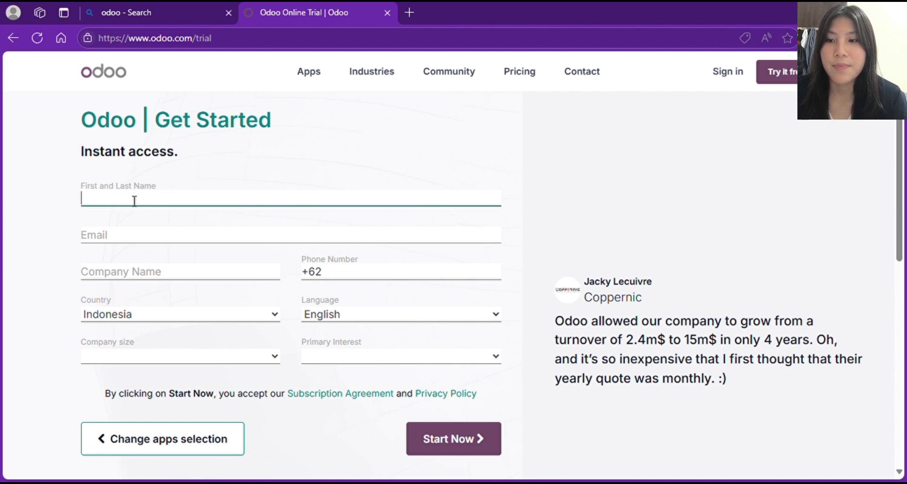
left_click(189, 250)
left_click(244, 273)
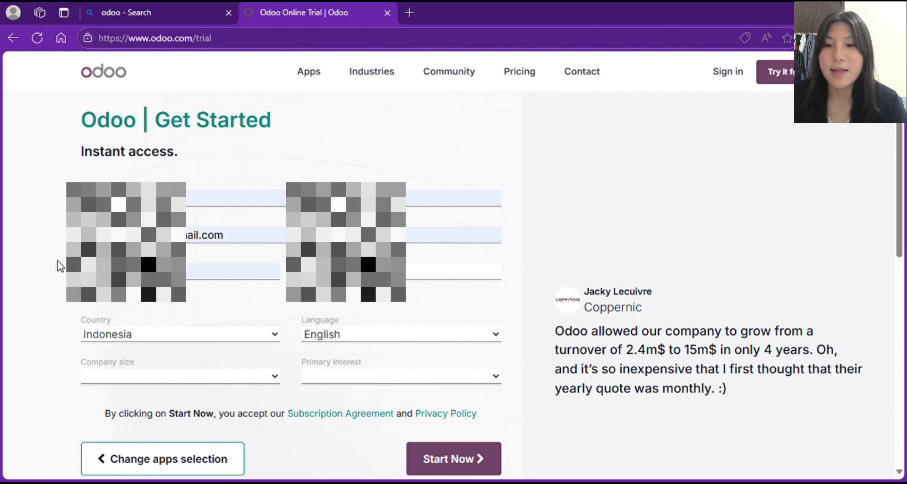
left_click(401, 271)
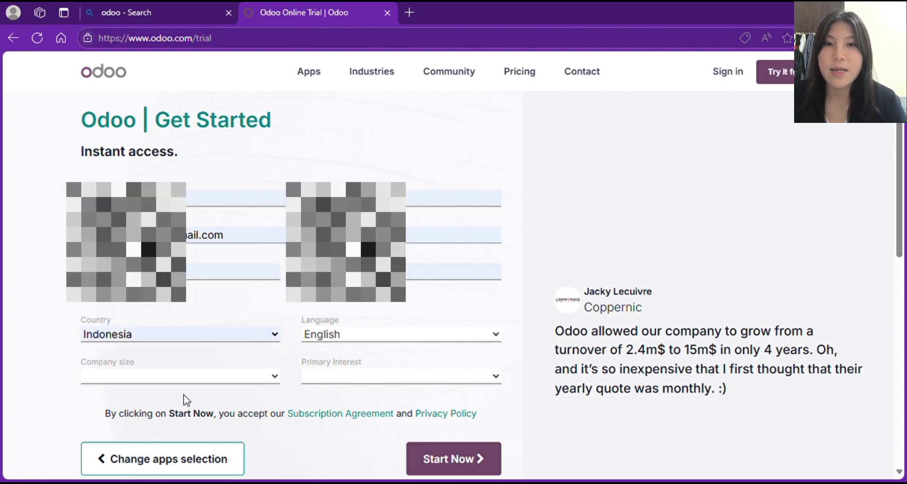
- Set company size to < 5 employees and primary interest to 'I am a student', then submit
left_click(141, 376)
left_click(141, 398)
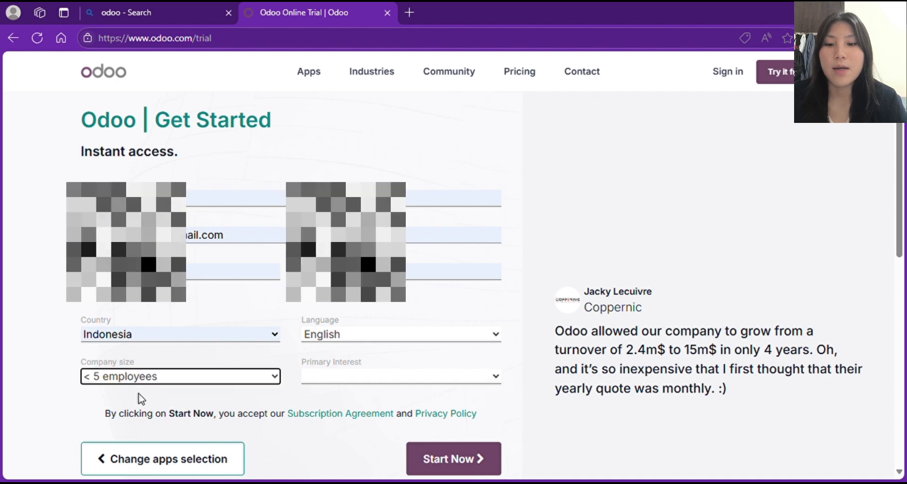
left_click(364, 376)
left_click(364, 396)
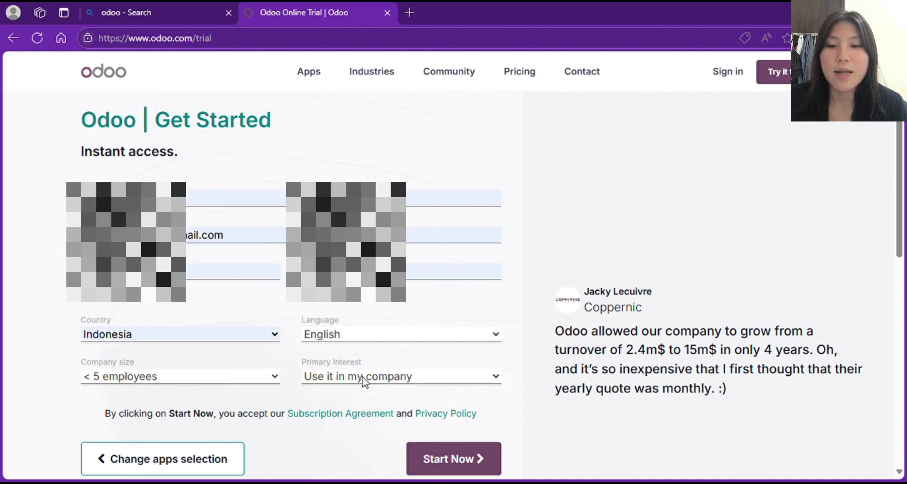
key("Down")
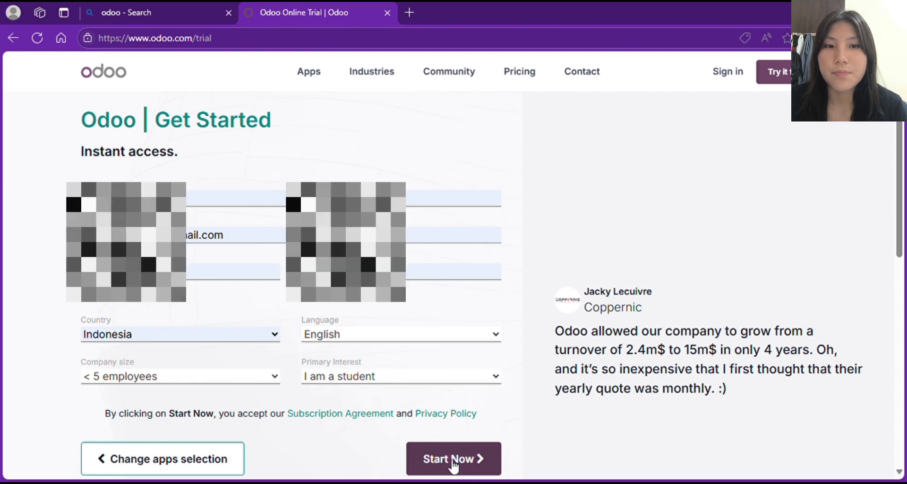
left_click(454, 459)
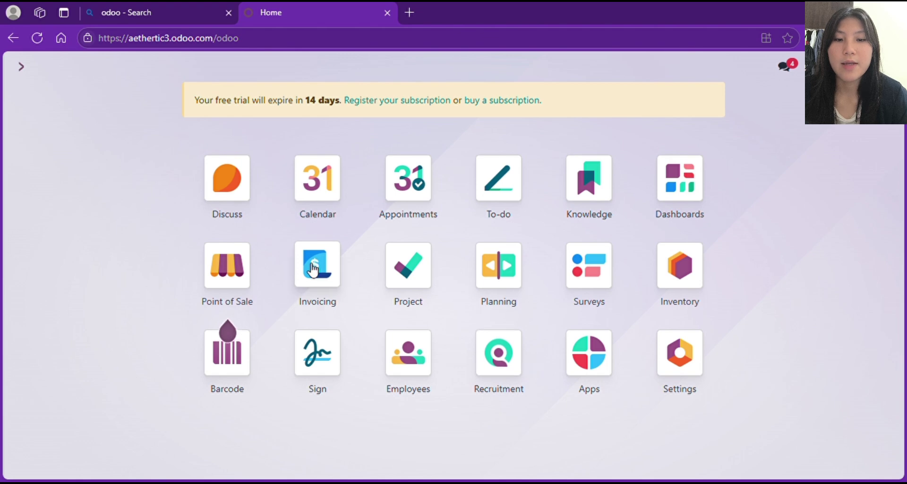
- Open the aethertic company and enter its street, city, state Jawa Timur and ZIP 1234
left_click(683, 356)
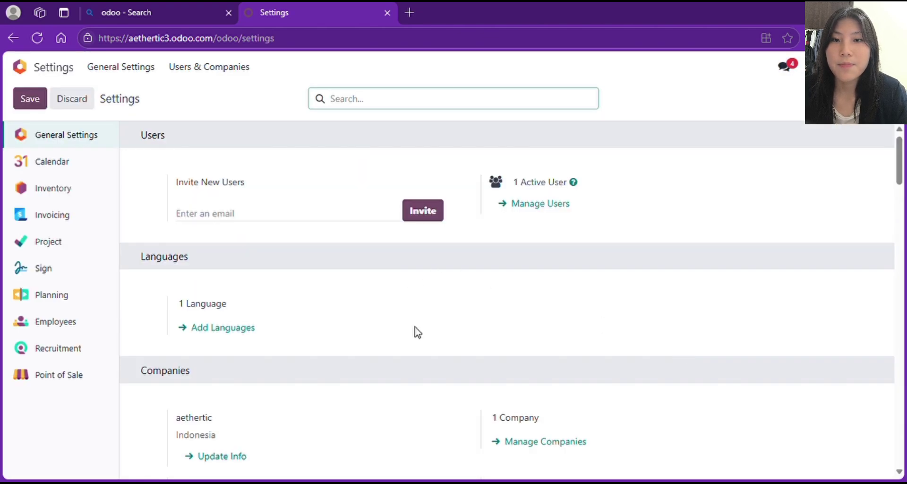
scroll(419, 333, "down", 3)
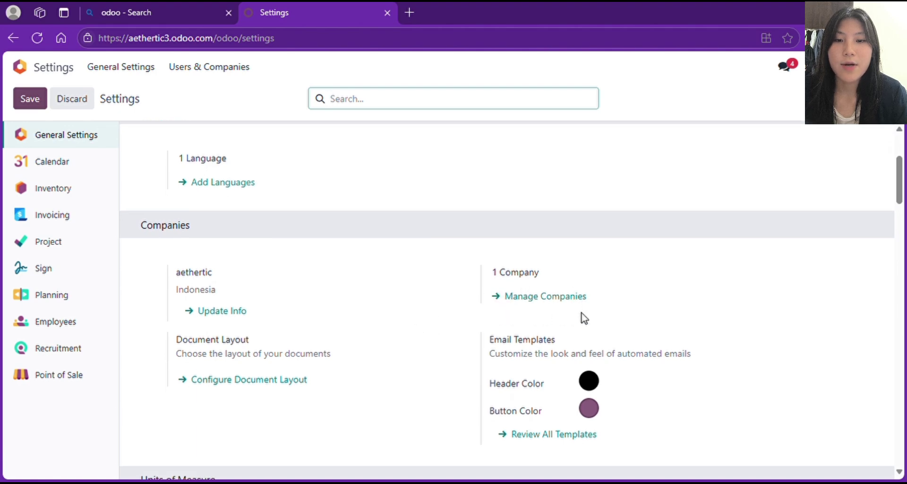
left_click(538, 298)
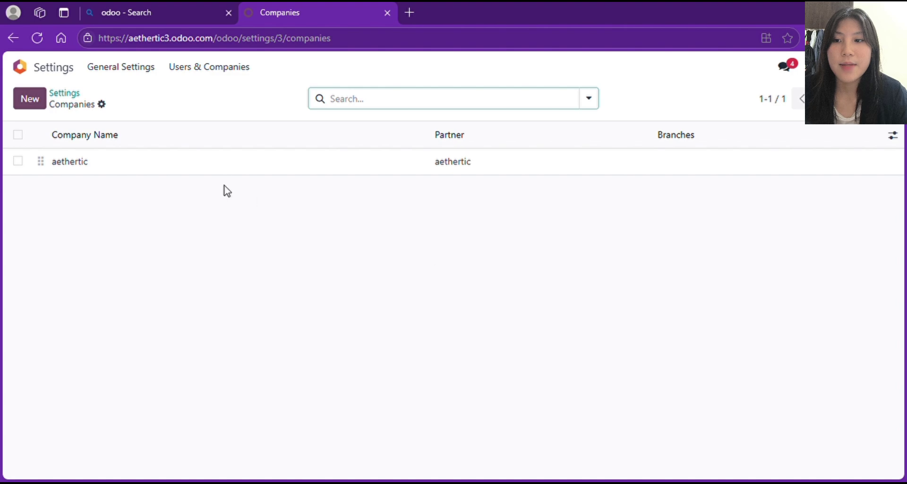
left_click(112, 165)
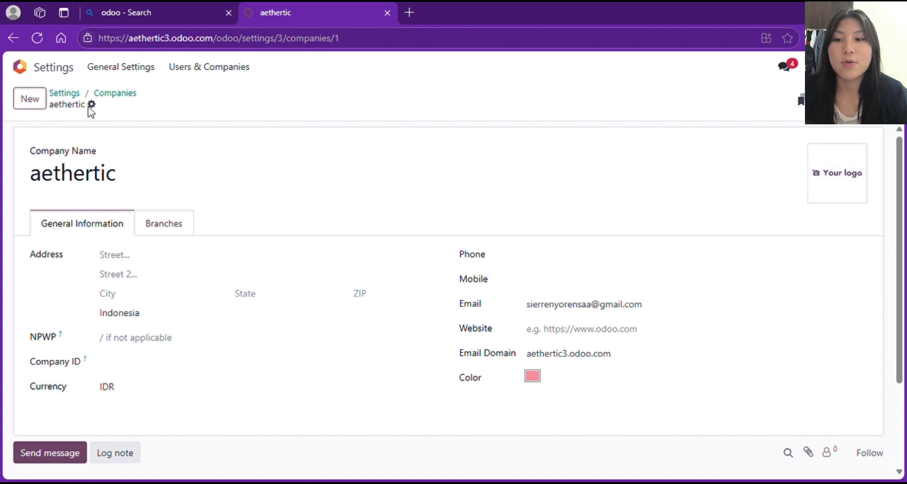
left_click(148, 262)
type("Ketintang")
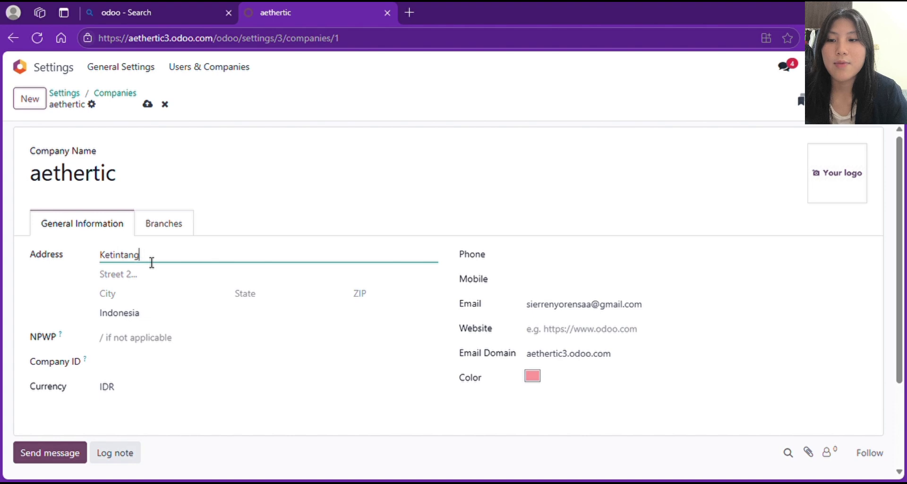
left_click(145, 303)
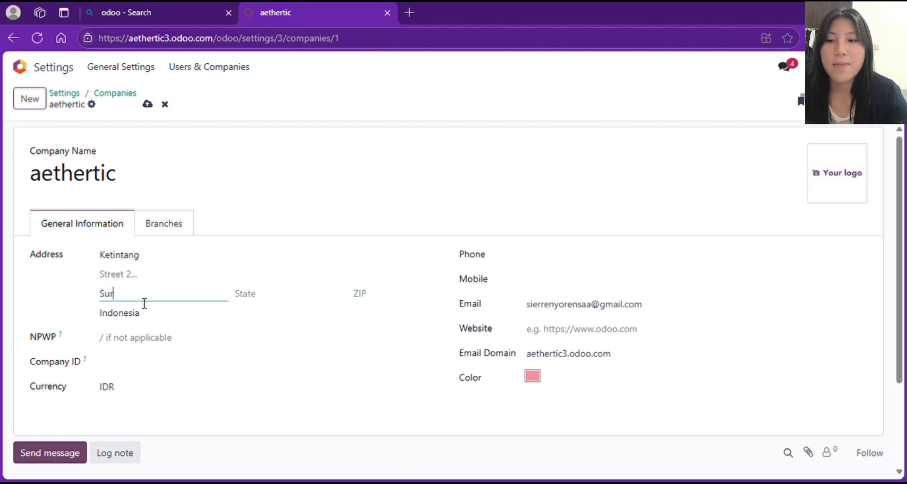
left_click(235, 302)
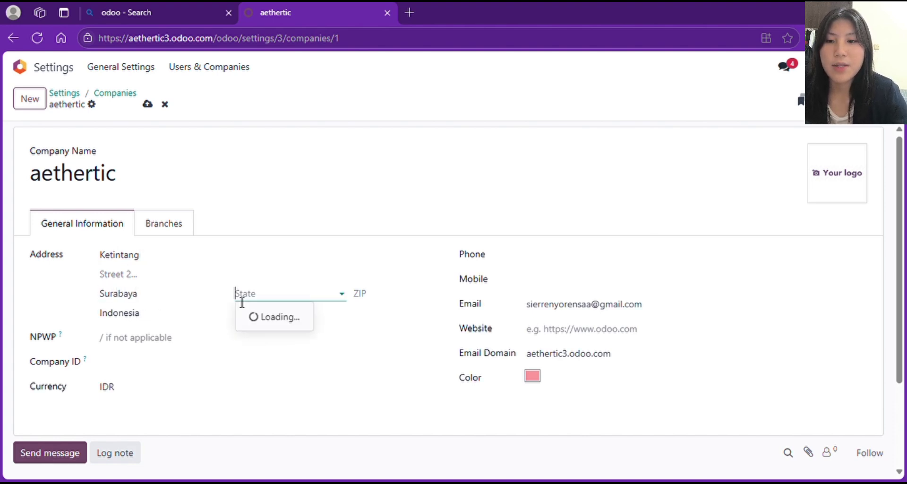
type("jawa")
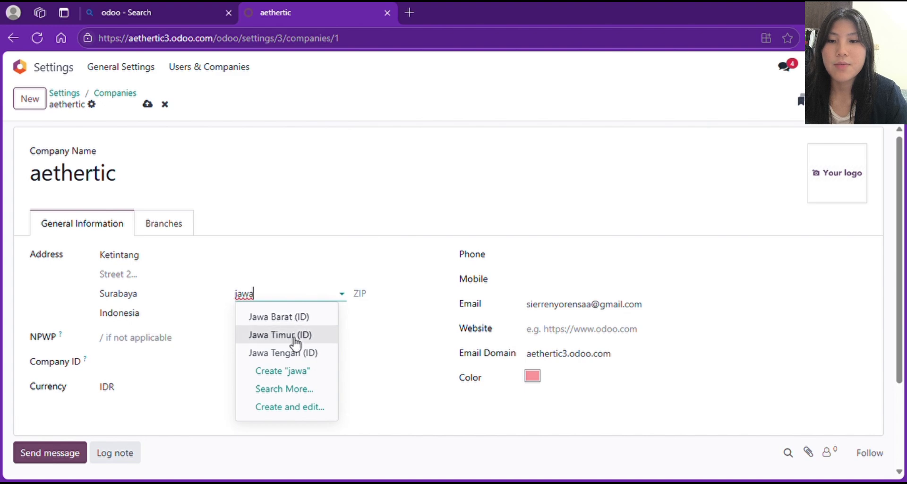
left_click(296, 338)
left_click(400, 305)
type("12345")
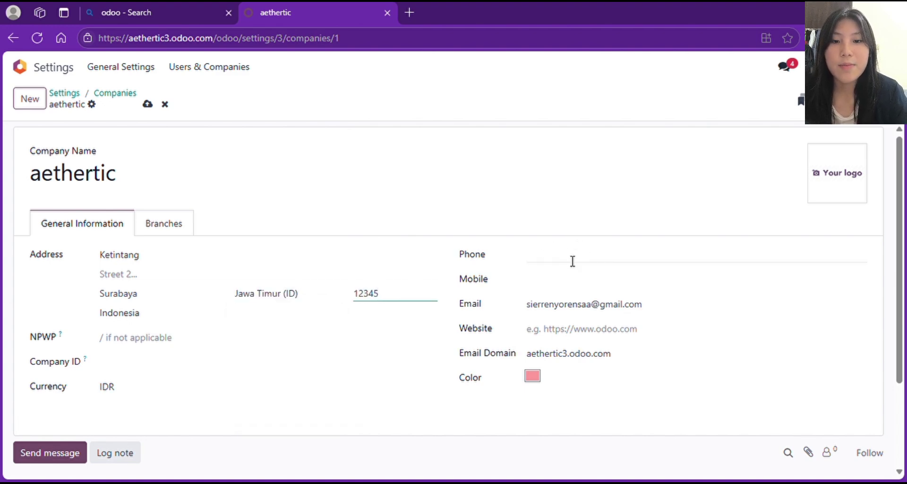
- Fill in the company phone, Company ID and website, and upload a company logo
left_click(572, 261)
left_click(571, 289)
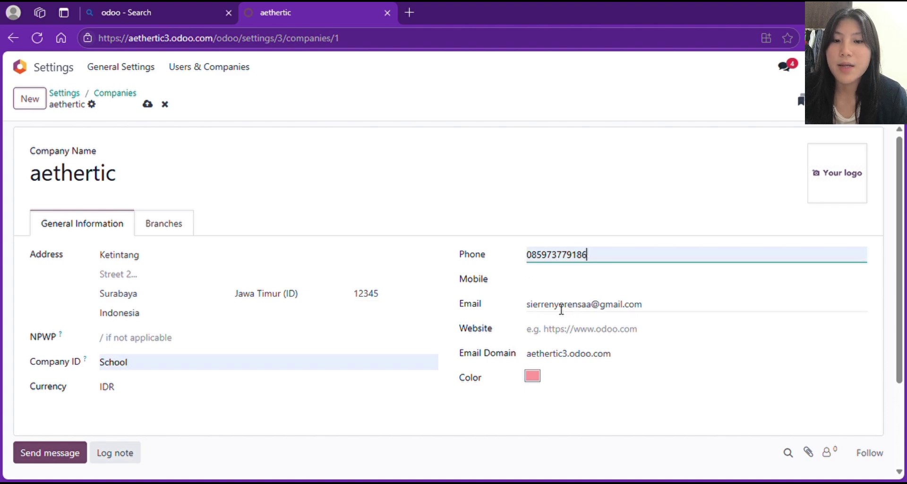
left_click(572, 334)
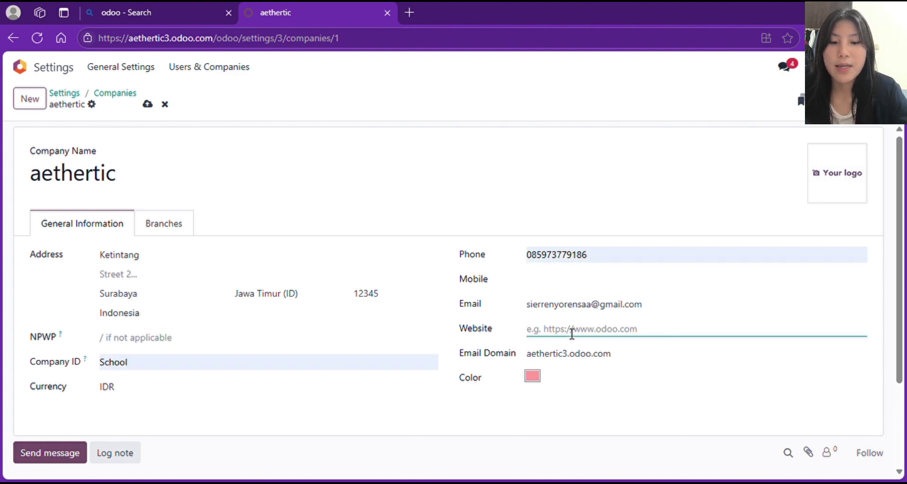
type("www.aertheticstore.com")
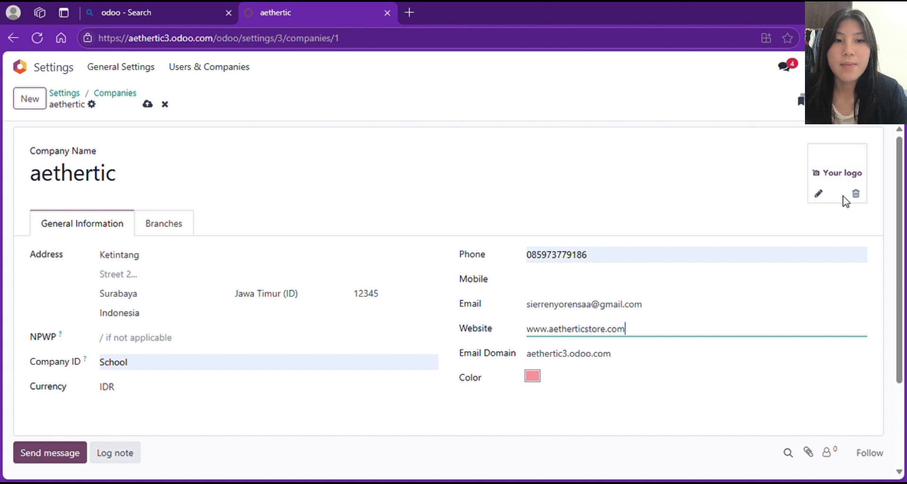
left_click(822, 194)
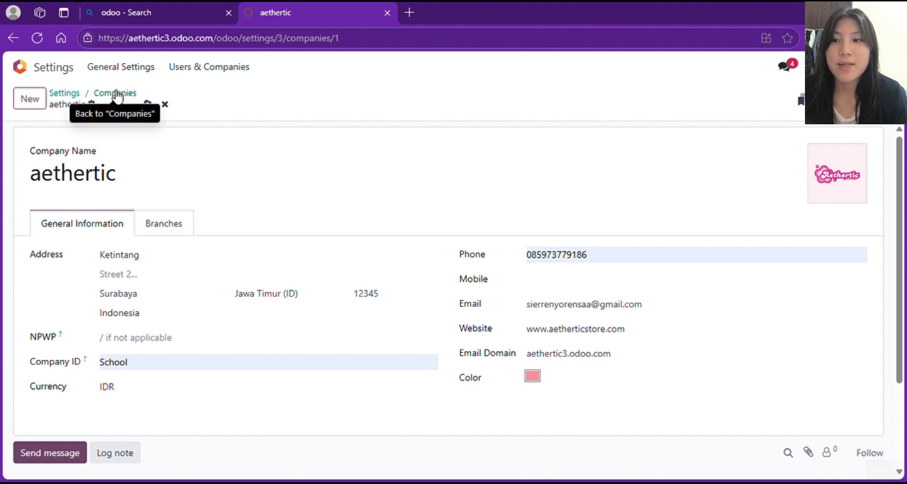
left_click(116, 95)
- Save the general settings page and return to the Odoo home app grid
left_click(95, 161)
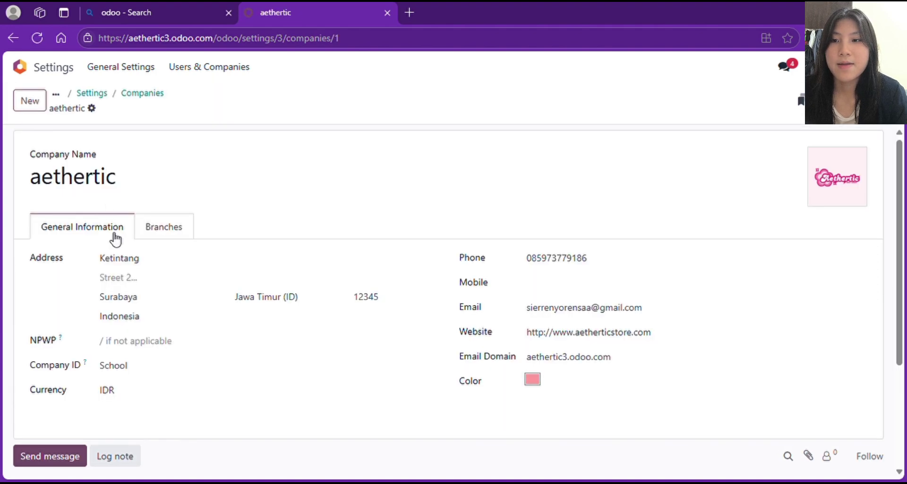
left_click(98, 97)
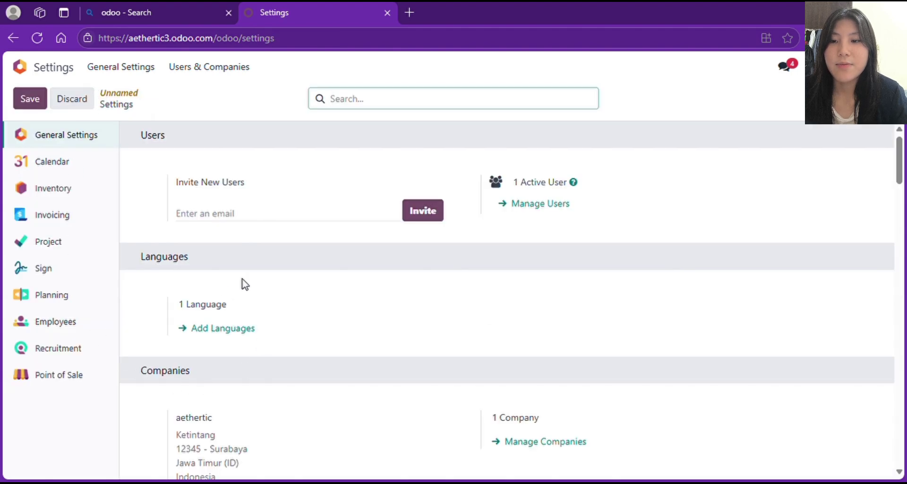
scroll(204, 380, "down", 2)
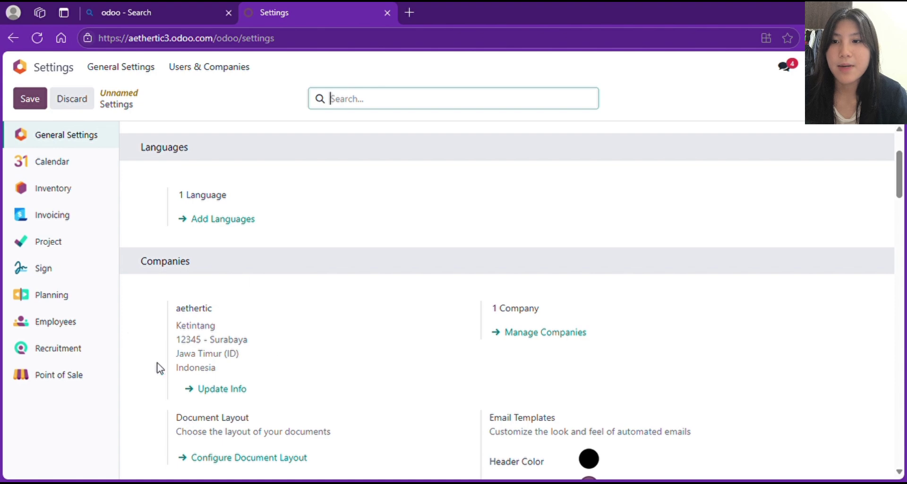
scroll(240, 310, "up", 2)
left_click(29, 98)
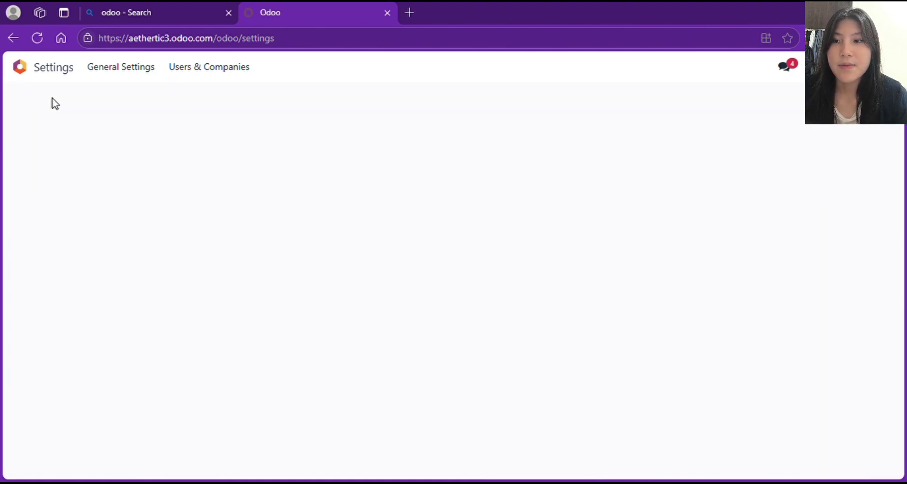
left_click(45, 71)
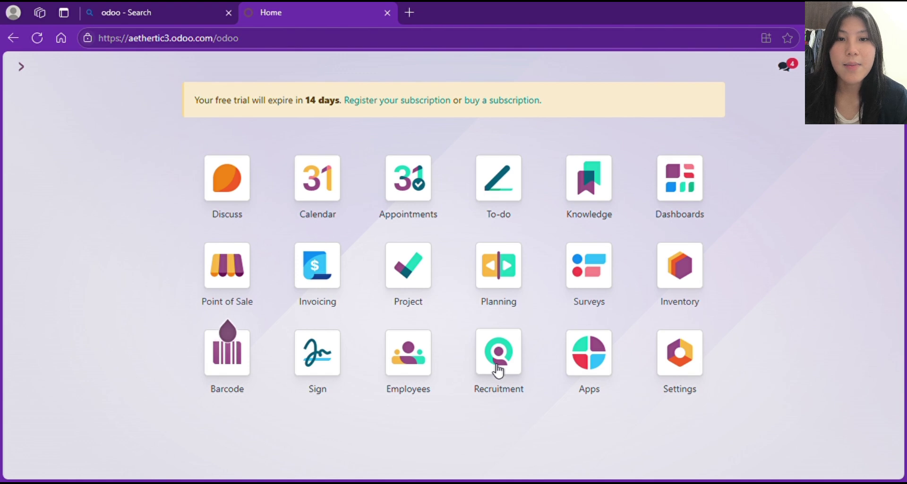
- Create a Kasir job position in Recruitment with its application e-mail alias filled in
left_click(496, 365)
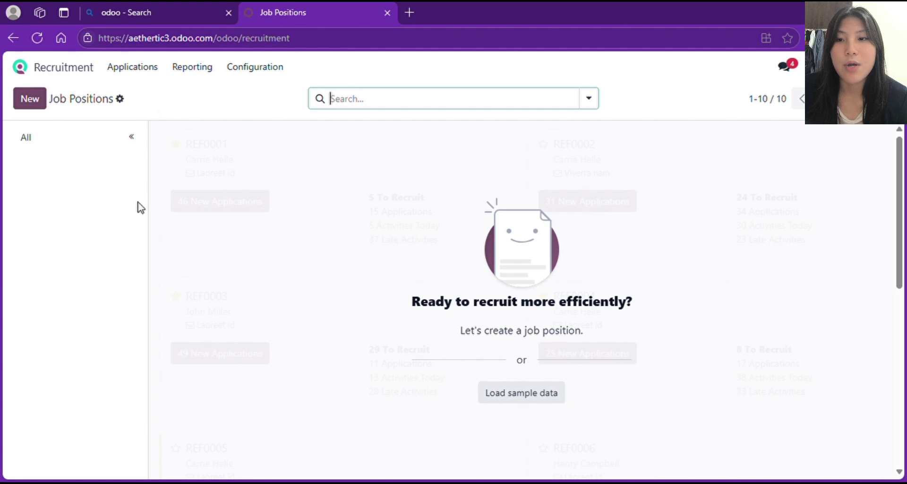
left_click(33, 100)
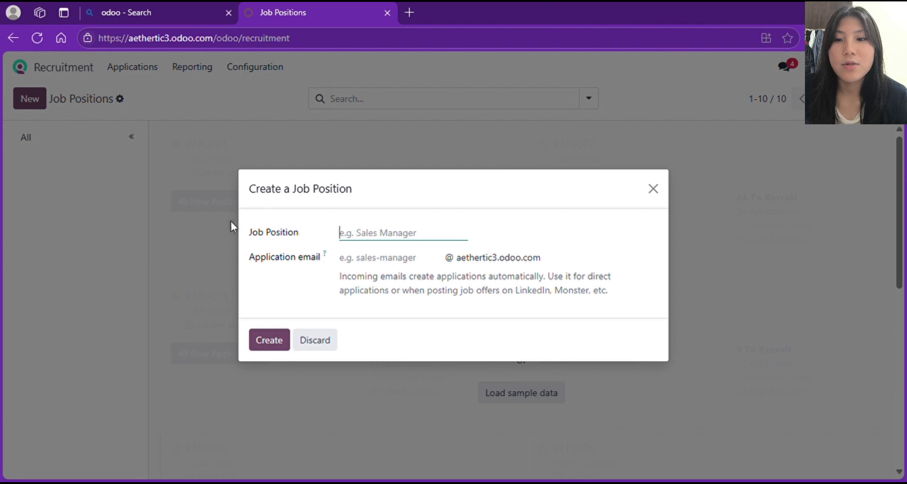
left_click(374, 202)
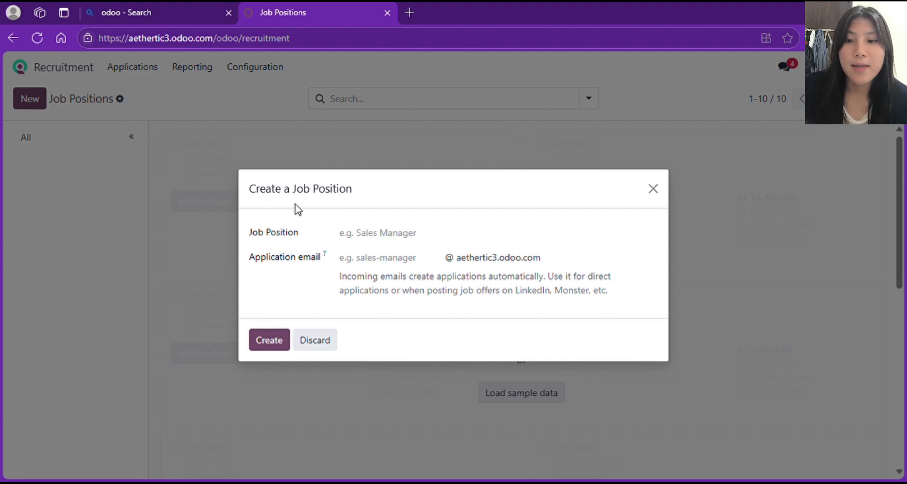
left_click(368, 235)
type("Kasir")
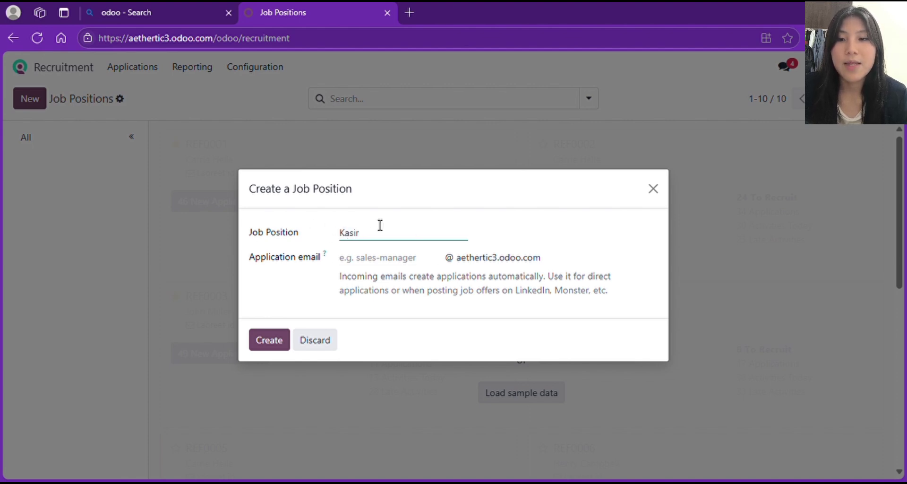
left_click(381, 265)
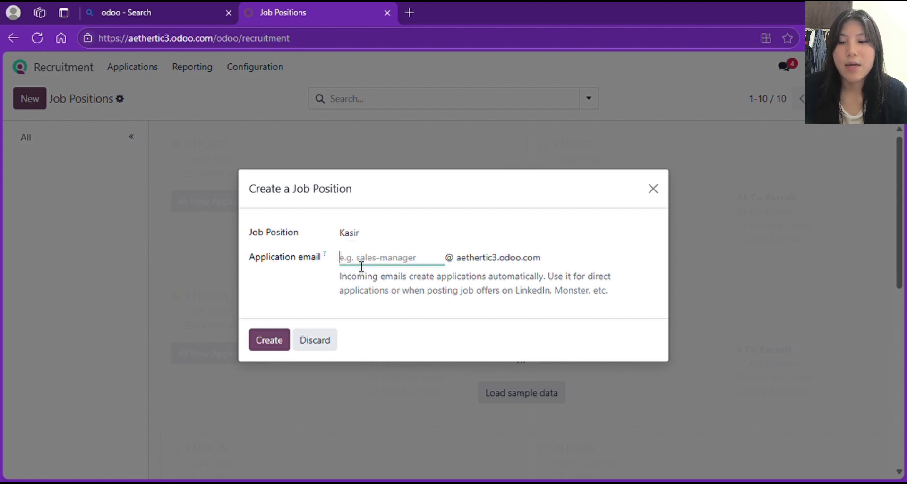
type("aehrd")
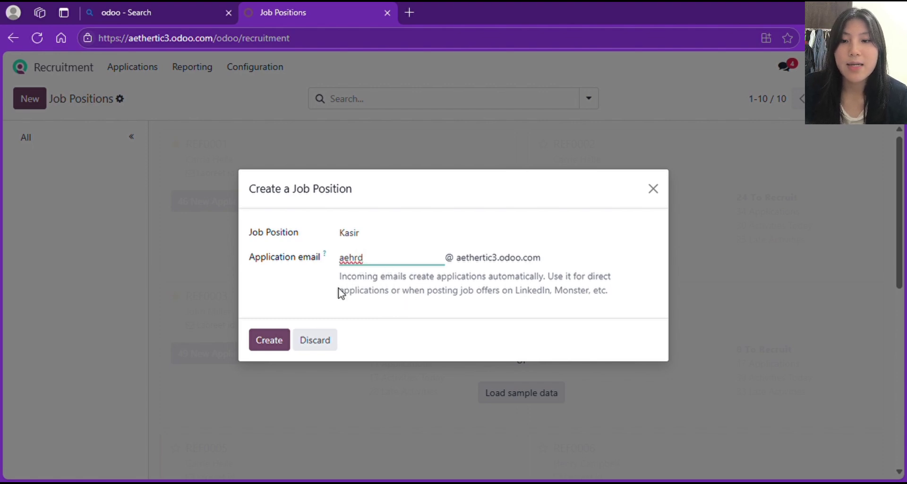
left_click(267, 348)
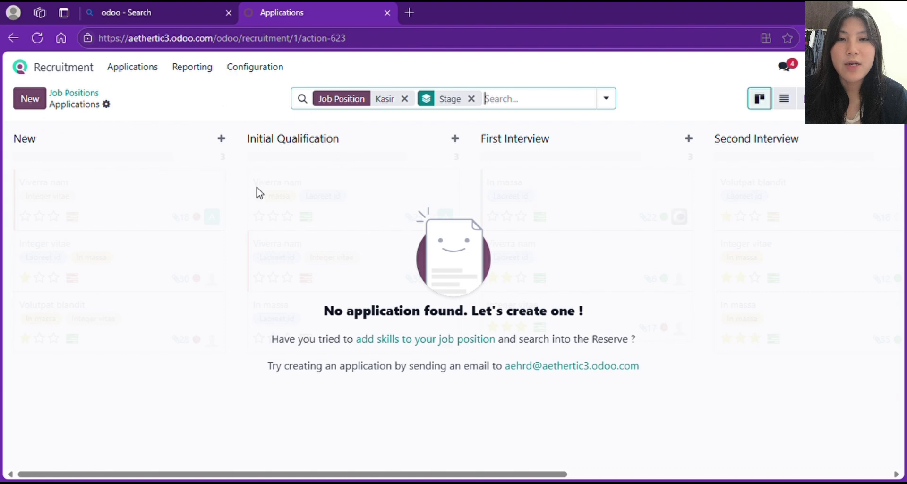
scroll(407, 238, "right", 3)
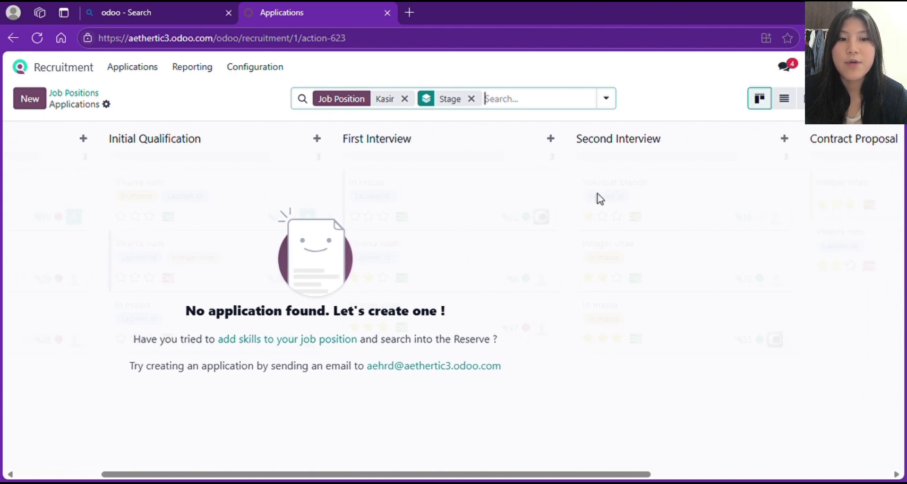
scroll(583, 257, "right", 2)
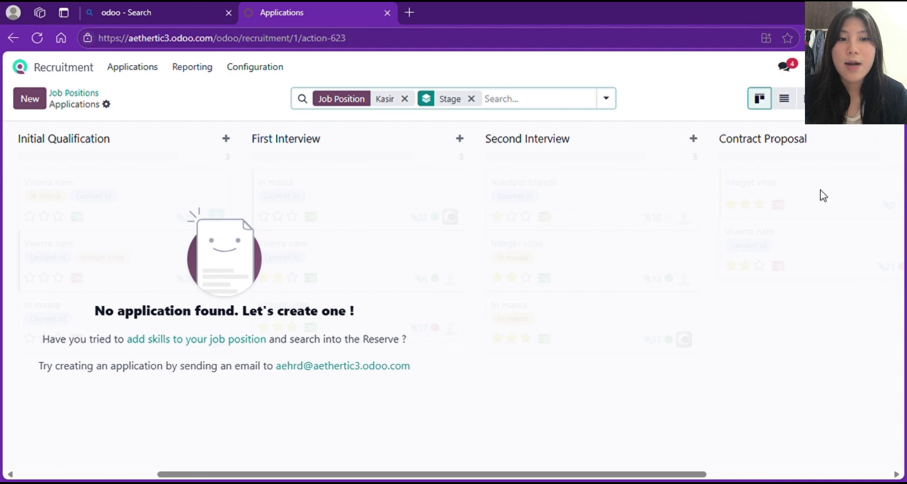
scroll(514, 304, "left", 5)
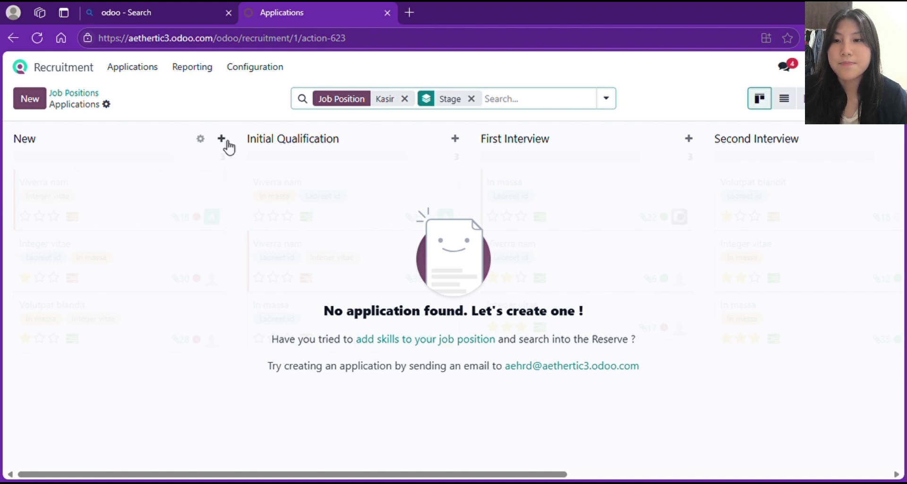
- Add a New-stage application card and create a new candidate from their full name
left_click(227, 142)
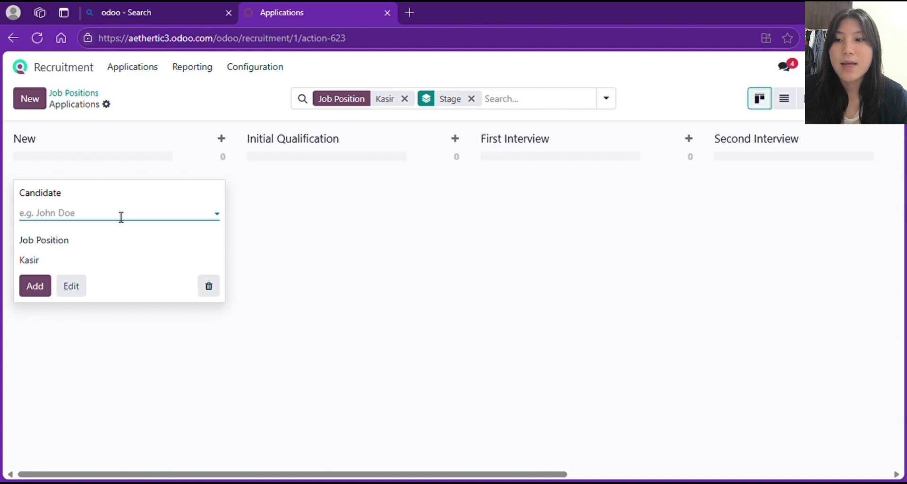
left_click(121, 217)
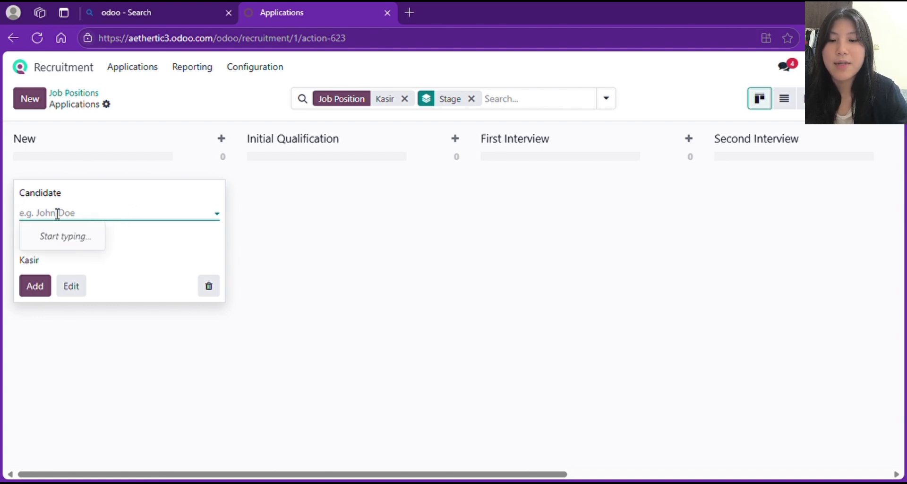
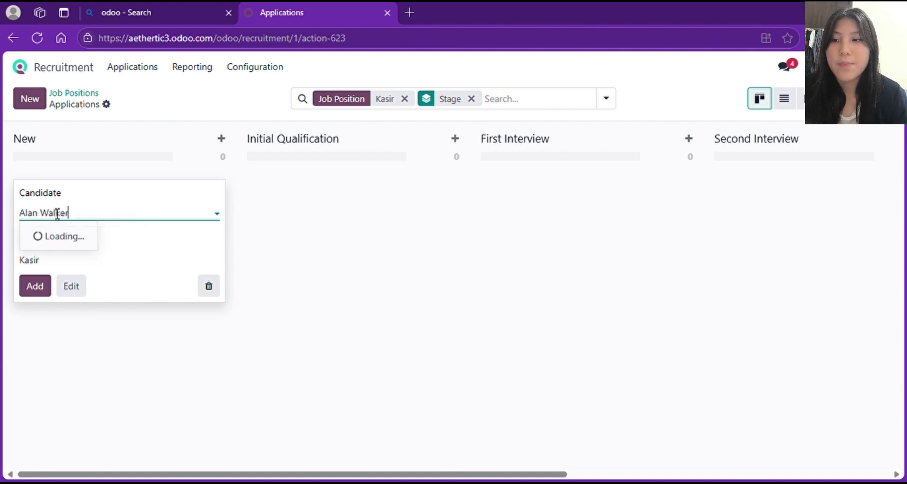
left_click(79, 241)
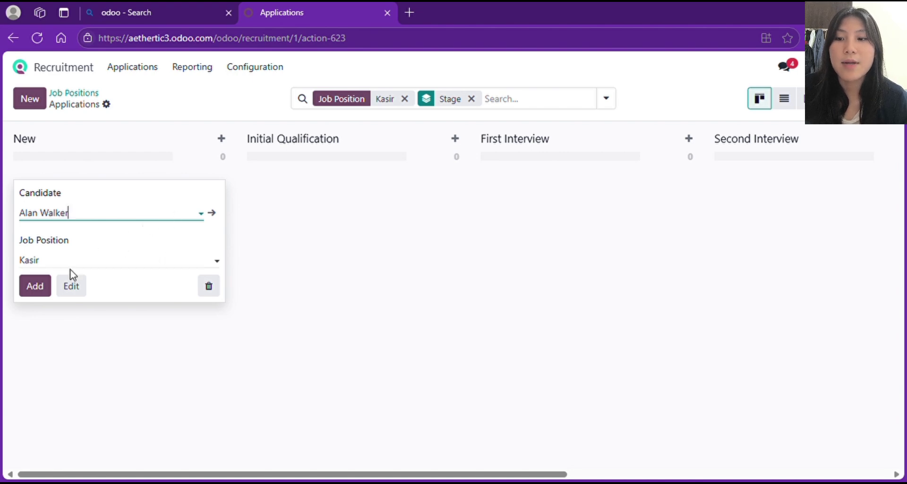
- Open the full application form and enter the candidate's e-mail and phone number
left_click(73, 290)
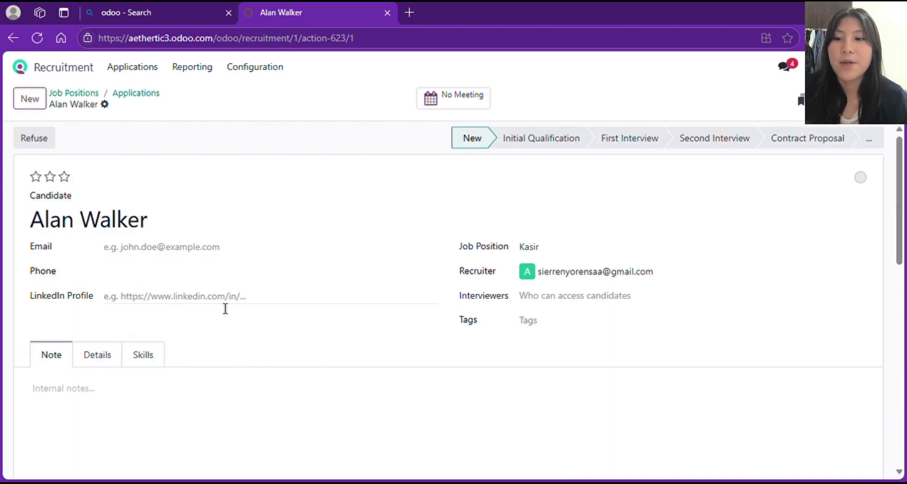
left_click(171, 251)
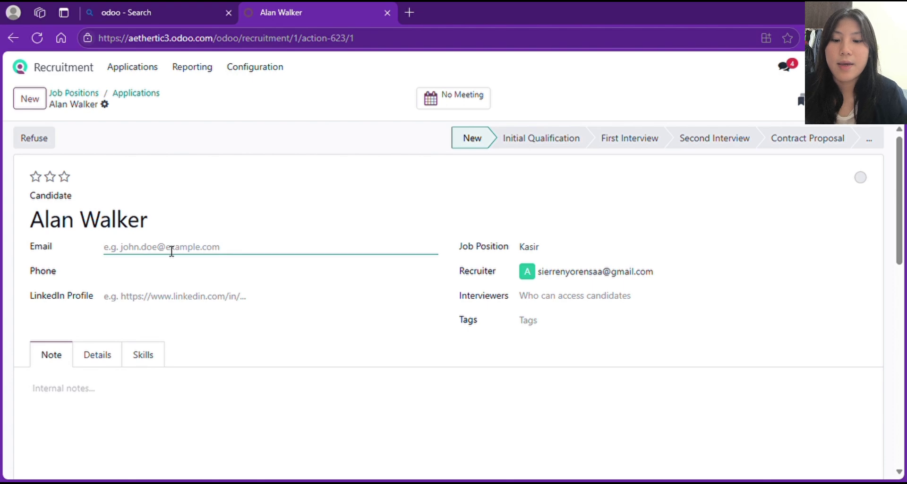
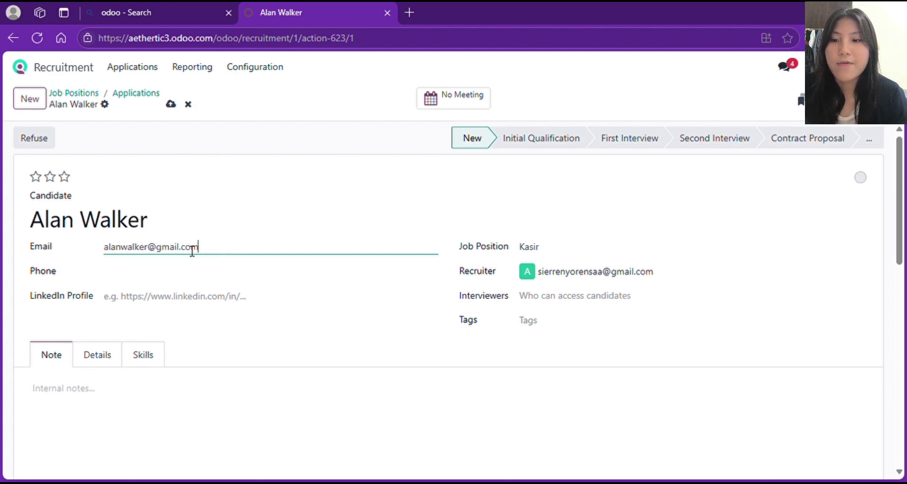
left_click(194, 280)
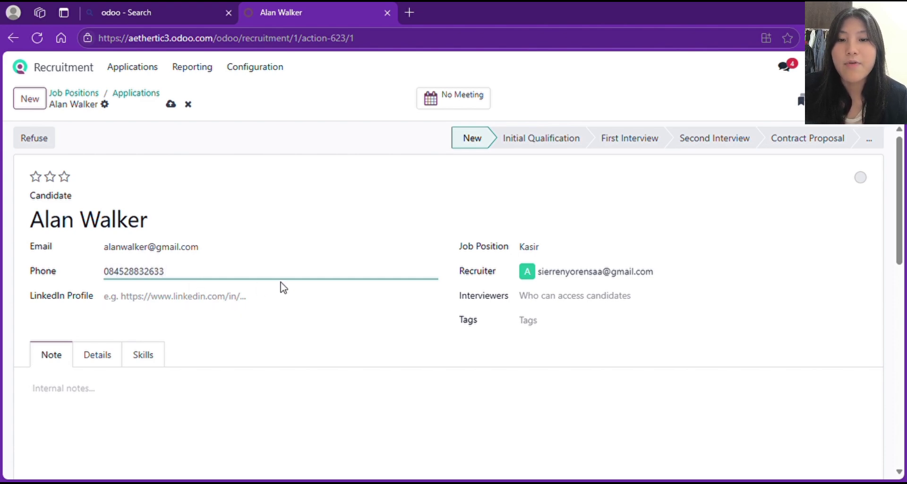
- Add the available user as interviewer, create a Kasir tag, and rate the application two stars
left_click(589, 301)
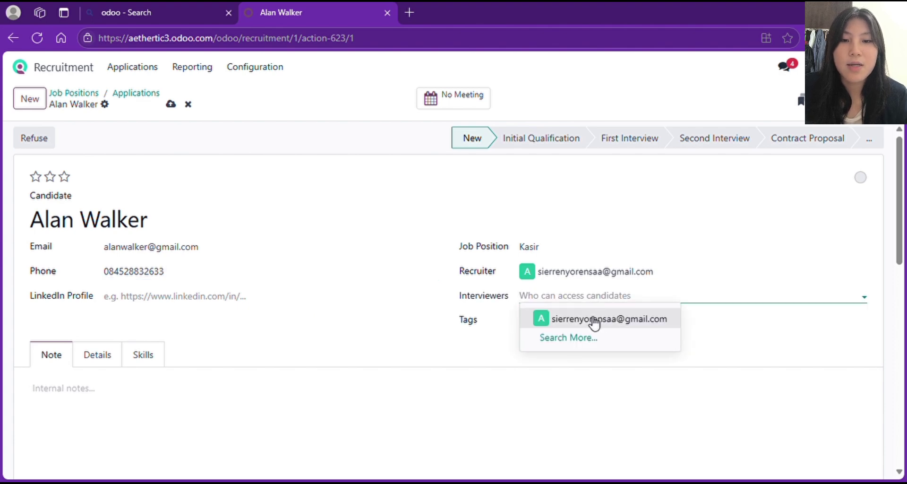
left_click(594, 320)
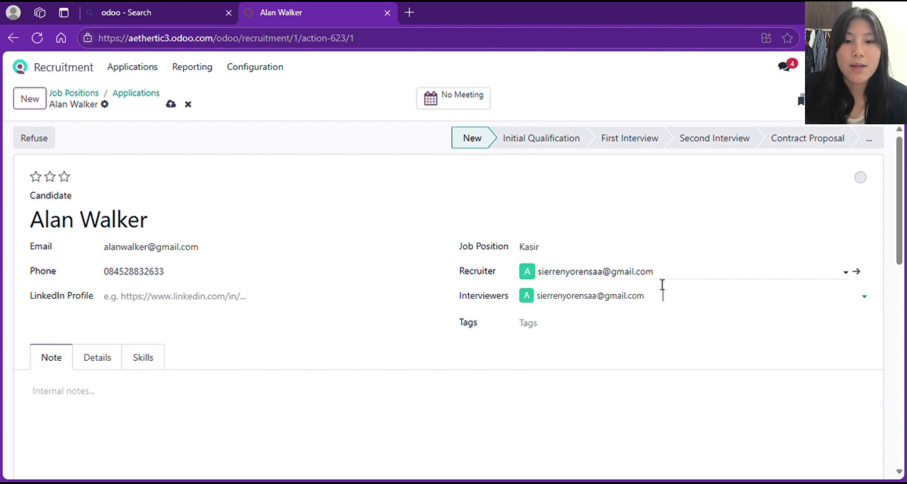
left_click(538, 332)
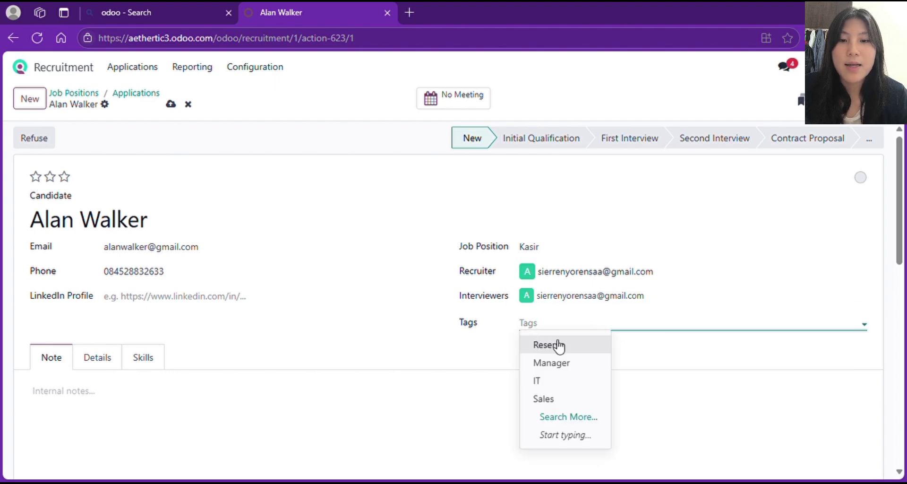
type("KAsi")
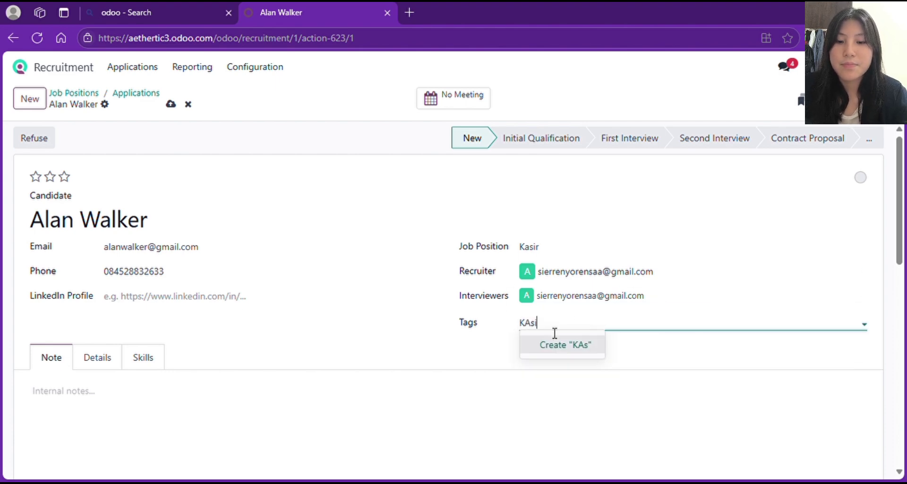
type("asir")
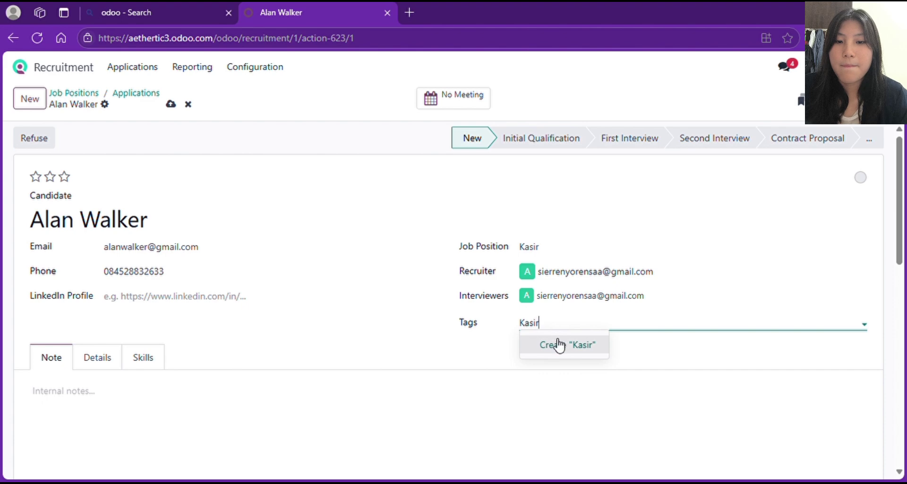
left_click(563, 347)
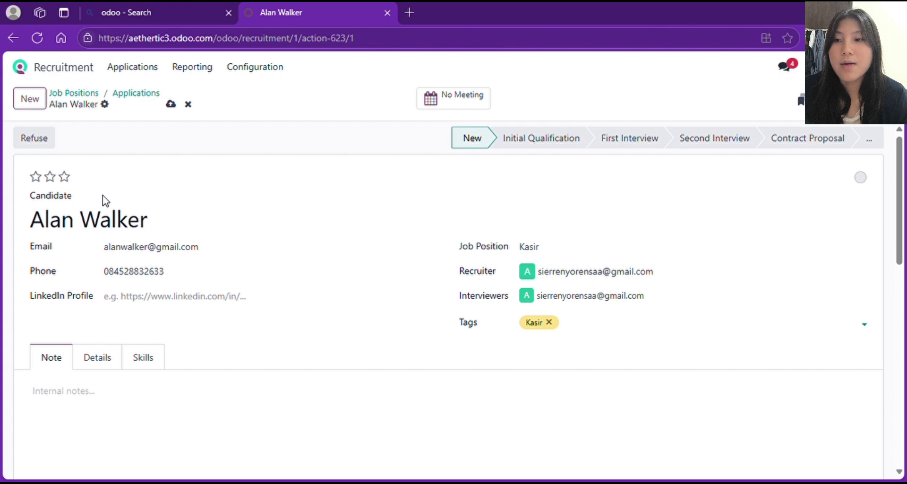
left_click(50, 178)
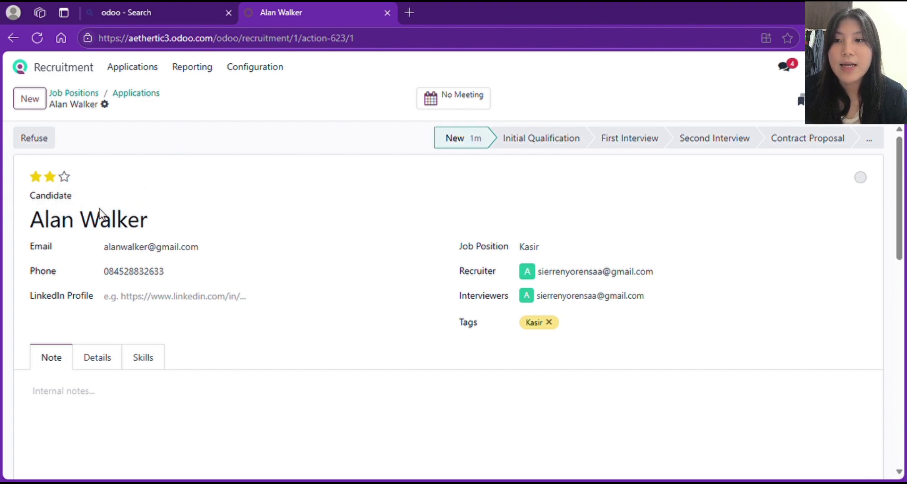
- Back on the Kasir board, add a New-stage application for another new candidate and open its form
left_click(144, 99)
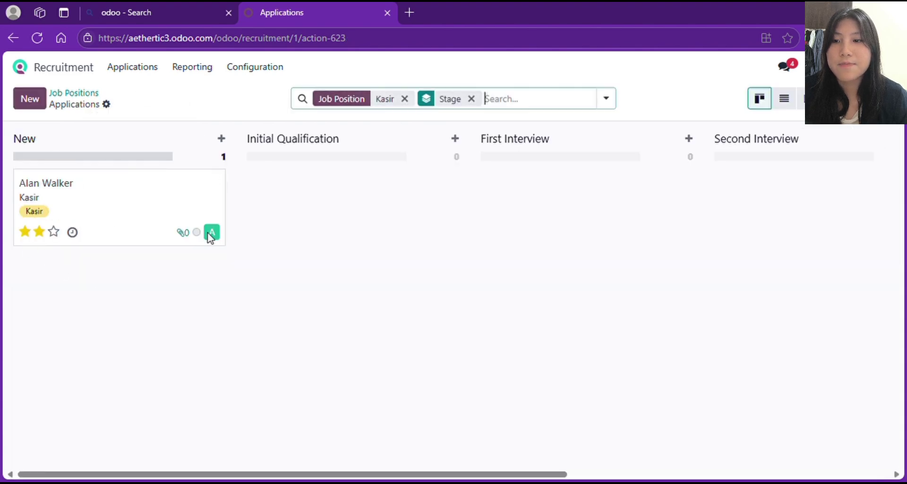
left_click(222, 140)
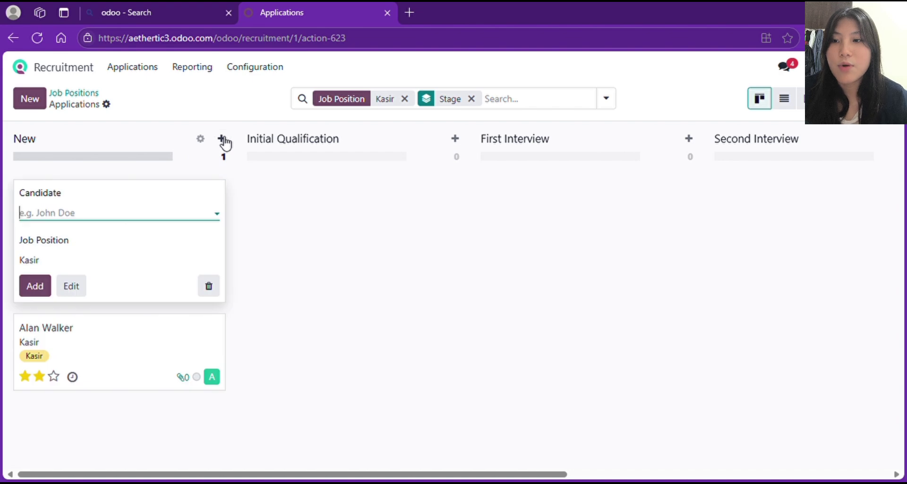
left_click(122, 220)
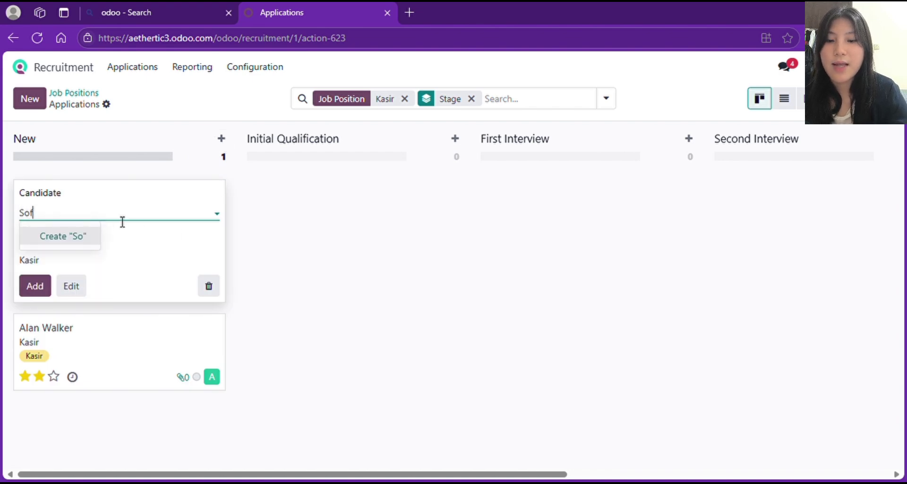
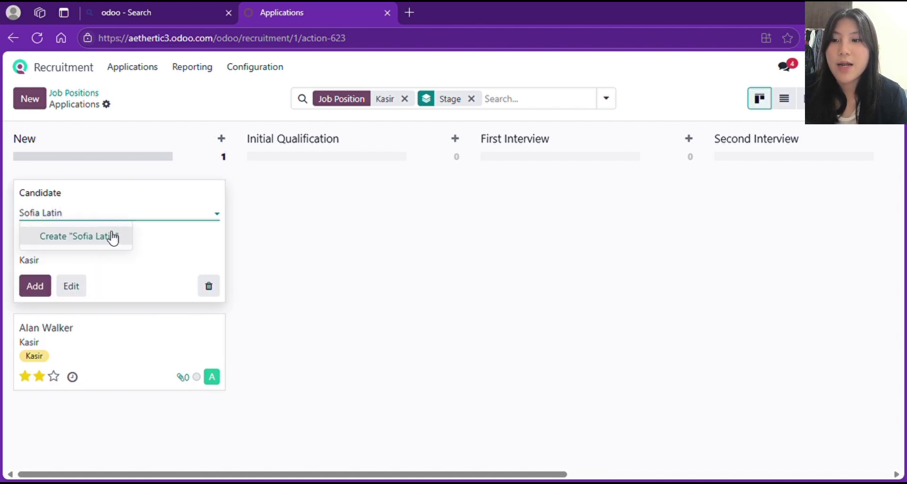
left_click(112, 238)
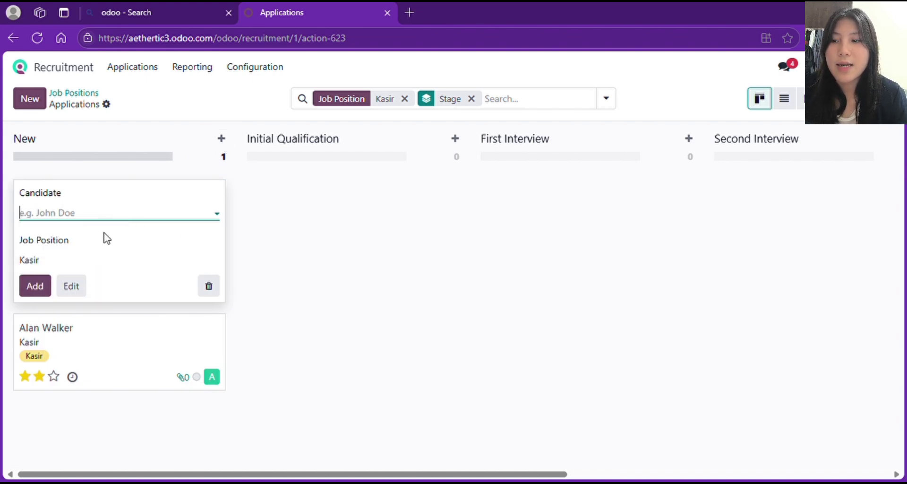
left_click(72, 286)
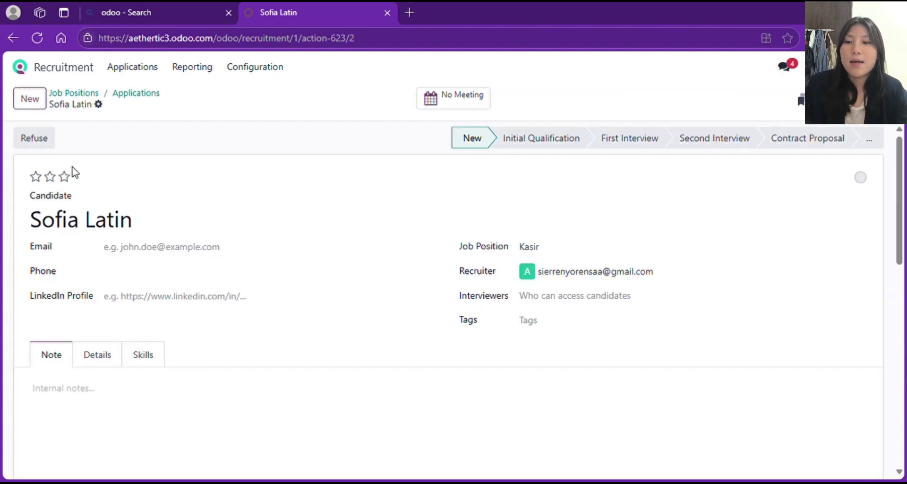
- Enter the second candidate's e-mail address and phone number
left_click(163, 254)
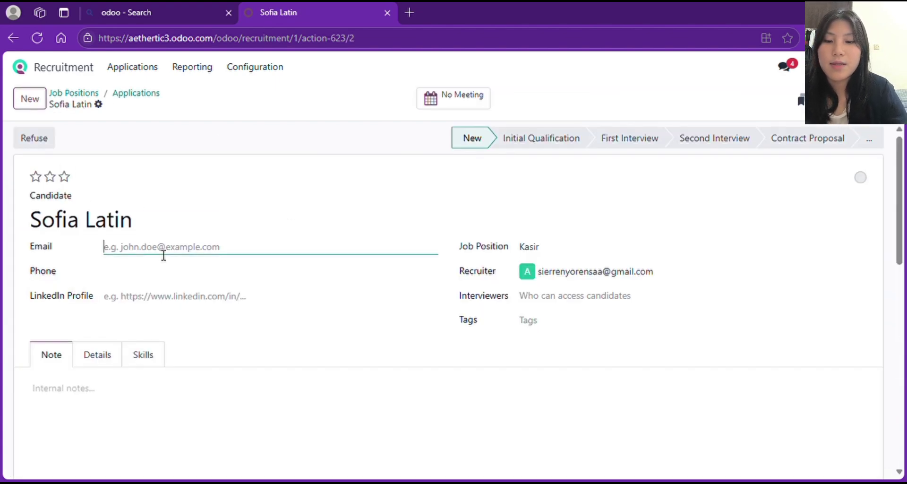
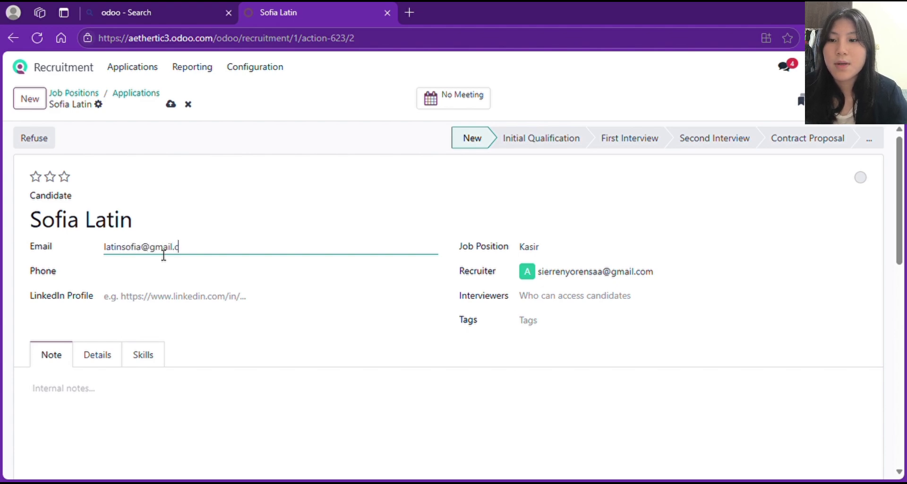
left_click(174, 274)
left_click(198, 320)
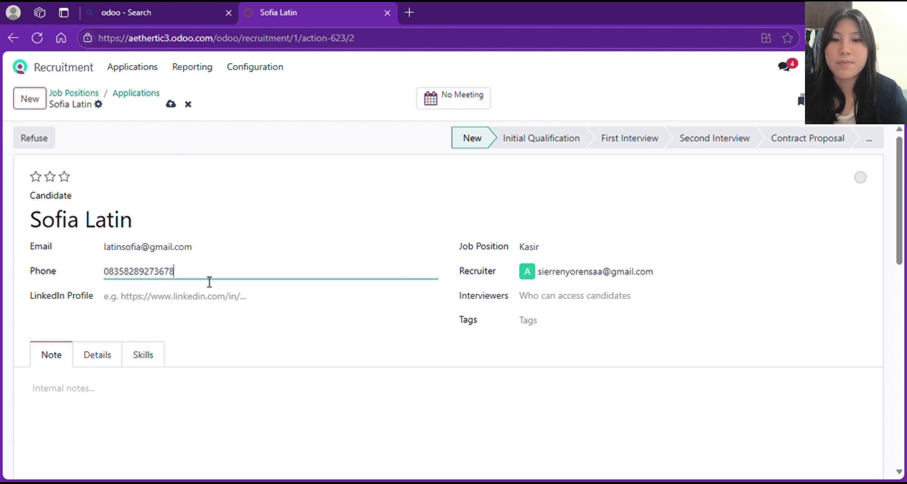
- Add the recruiter as interviewer and tag the application Kasir
left_click(546, 297)
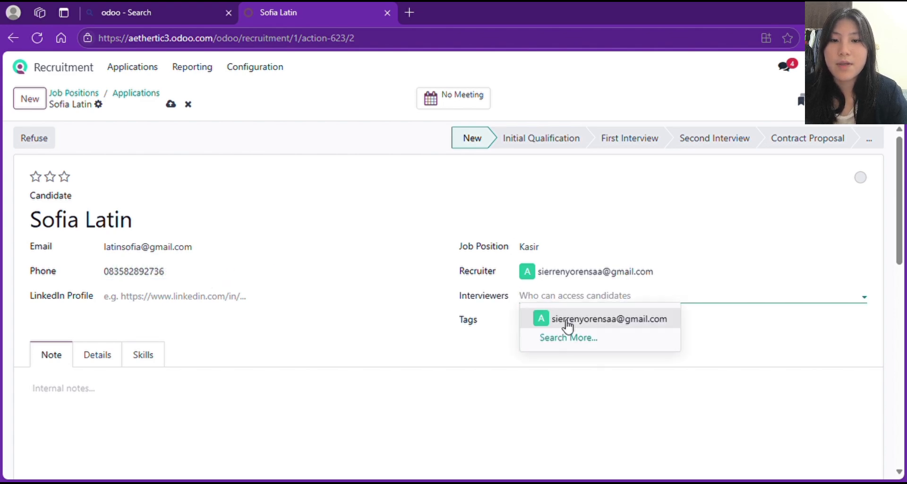
left_click(568, 330)
left_click(543, 324)
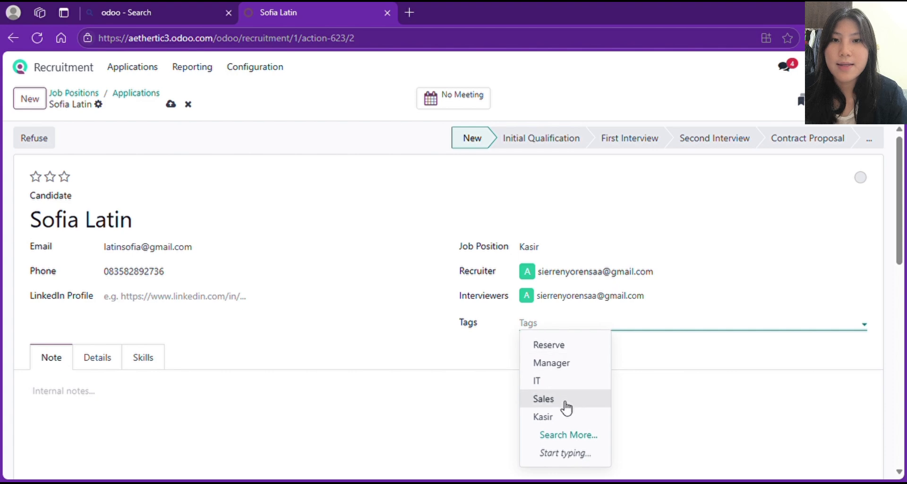
left_click(549, 417)
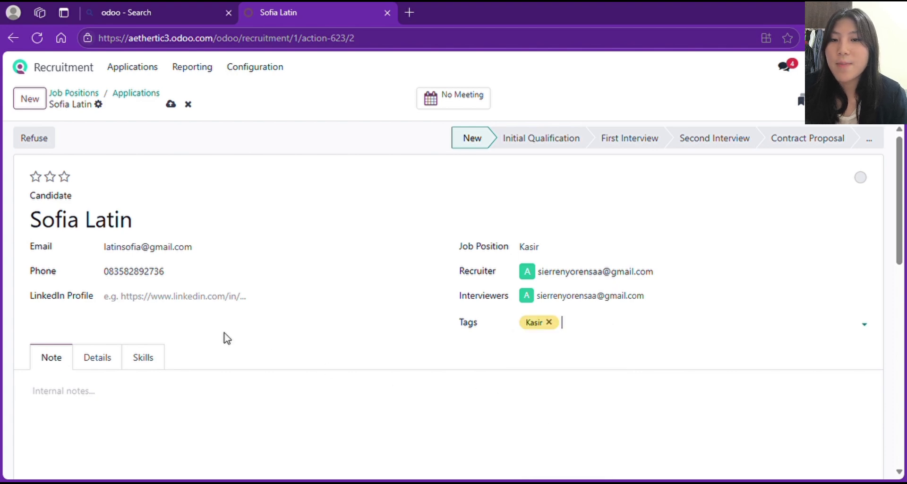
scroll(226, 338, "down", 2)
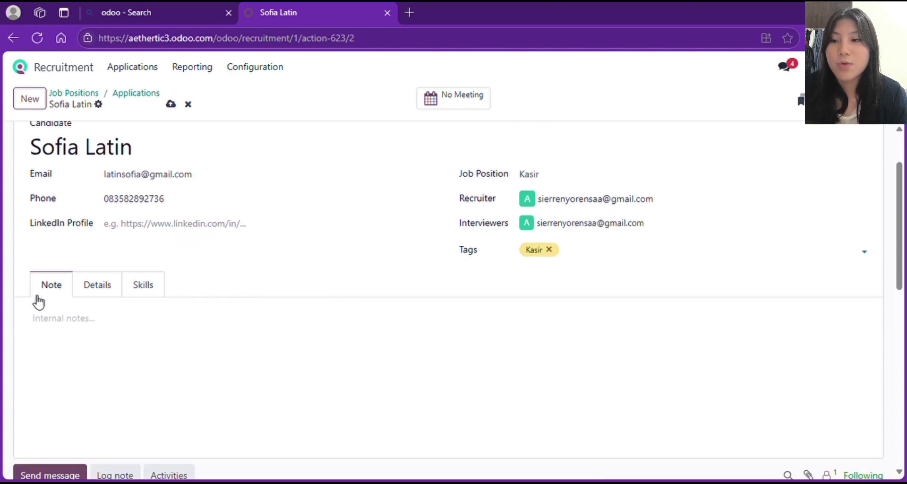
- Choose Bachelor Degree under Details, then switch to the empty Skills section
left_click(112, 288)
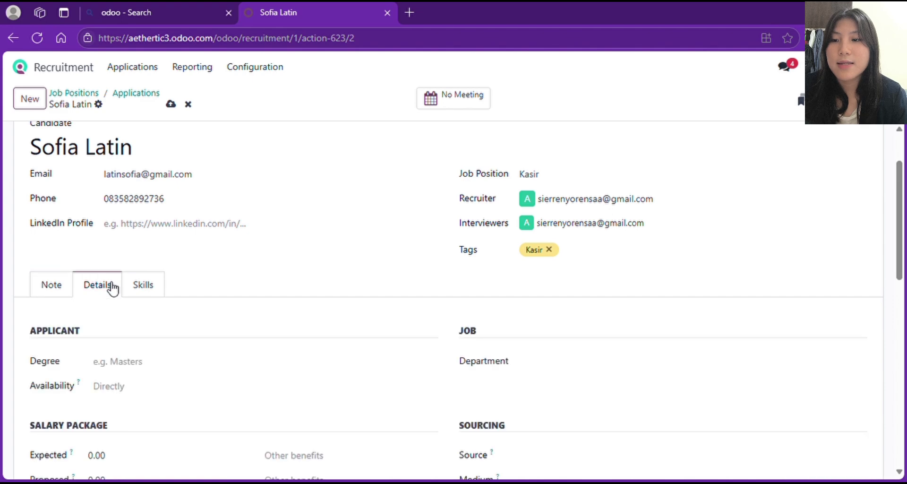
left_click(148, 288)
left_click(59, 283)
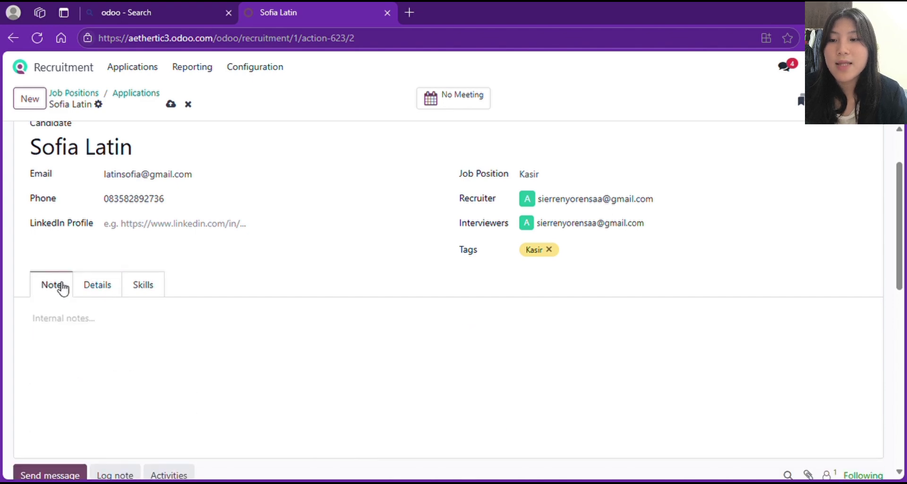
left_click(65, 320)
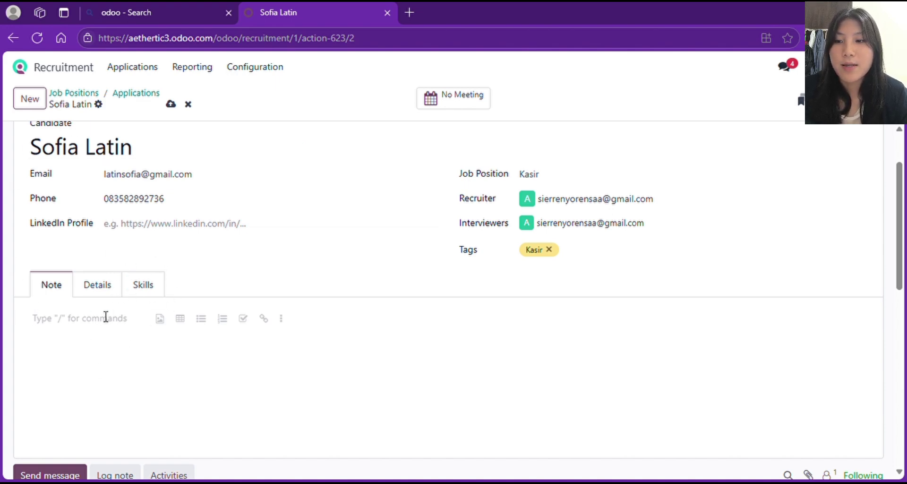
left_click(113, 293)
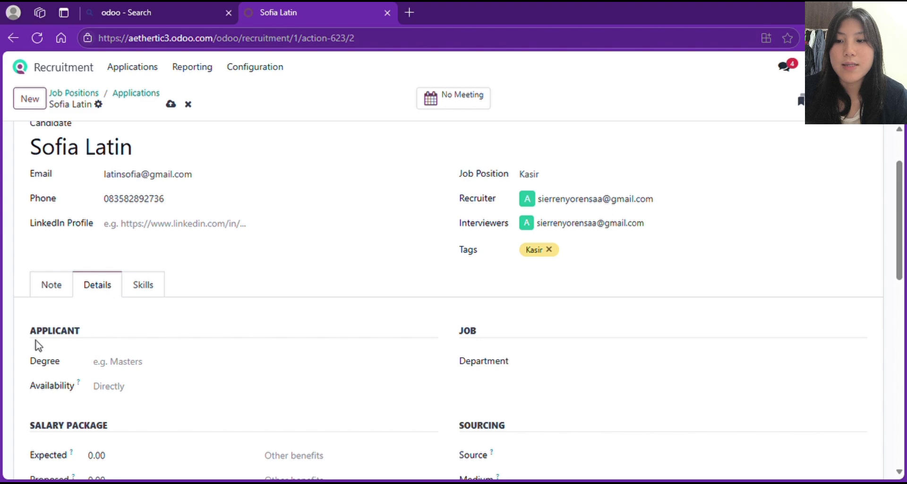
left_click(124, 373)
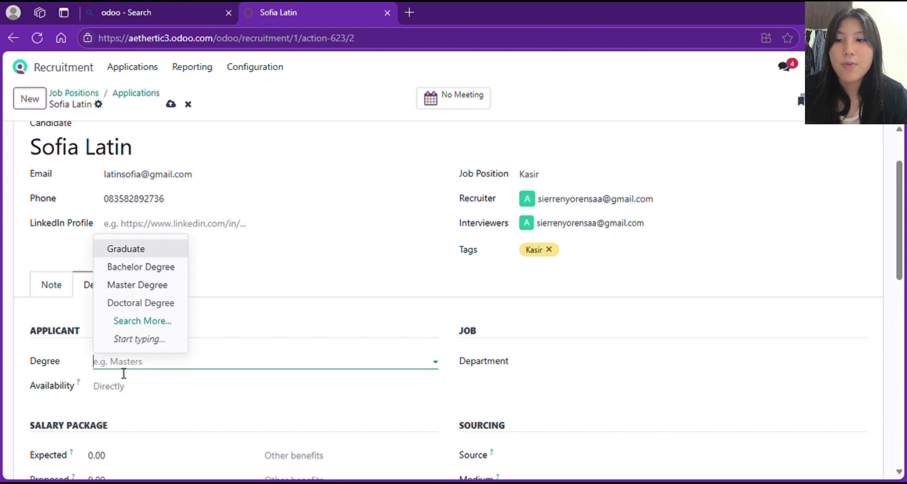
left_click(159, 270)
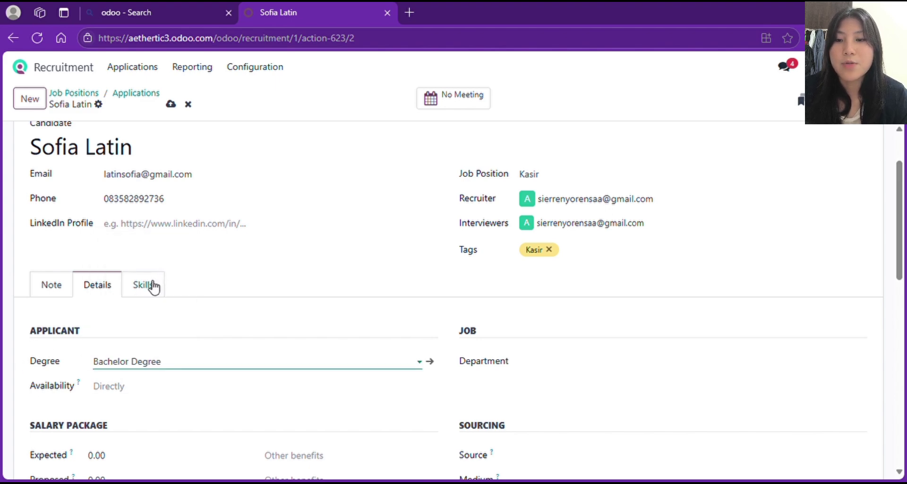
left_click(149, 285)
scroll(179, 332, "down", 2)
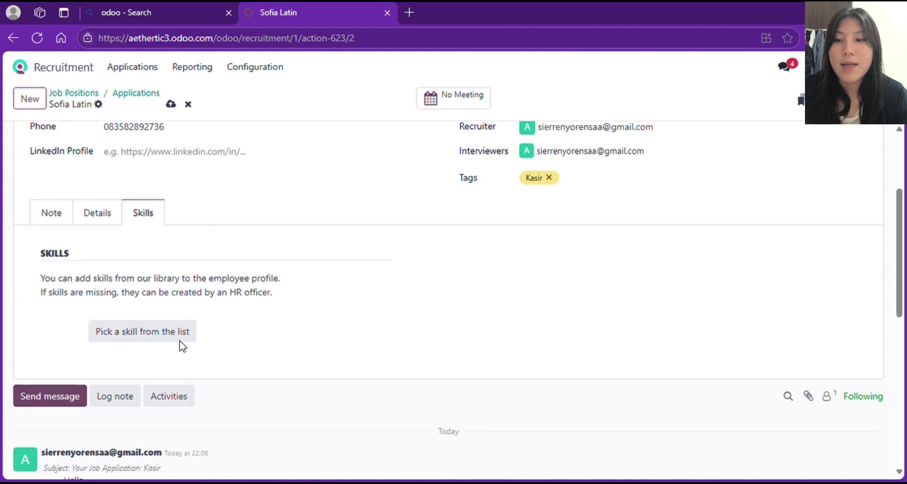
- Add the Languages skill English at level A2 (40%) to the applicant
left_click(167, 330)
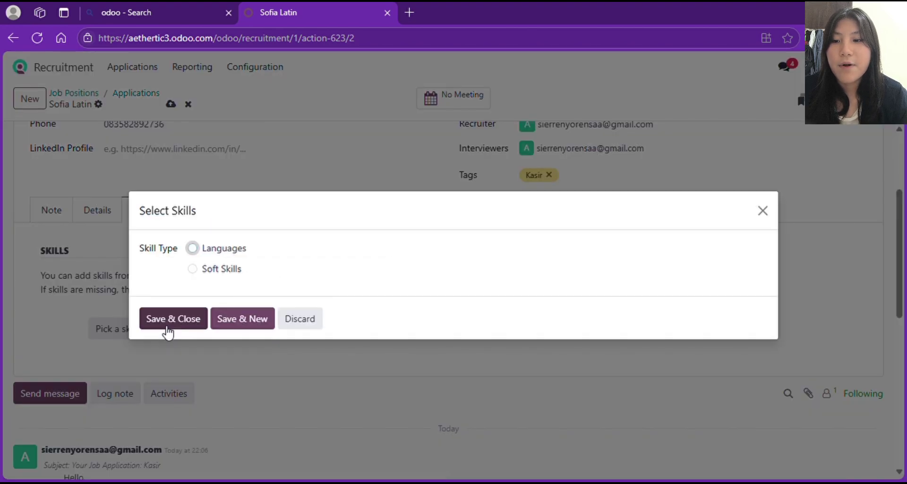
left_click(762, 211)
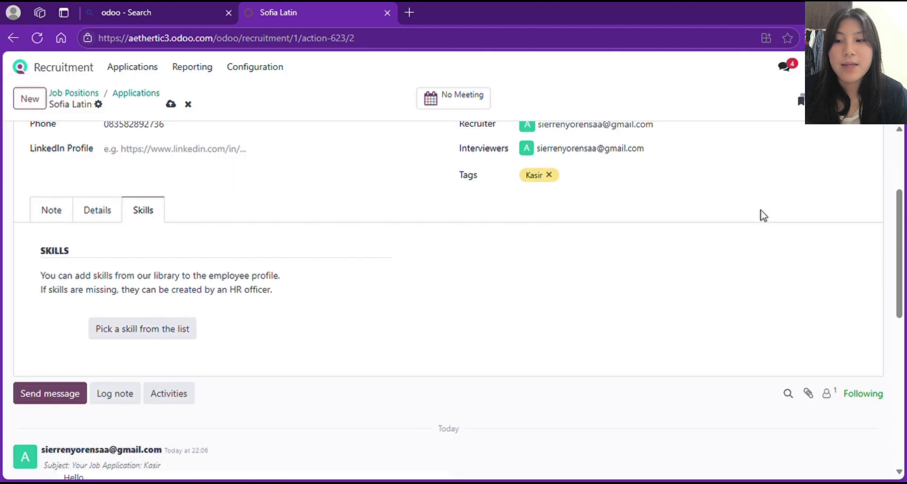
left_click(186, 328)
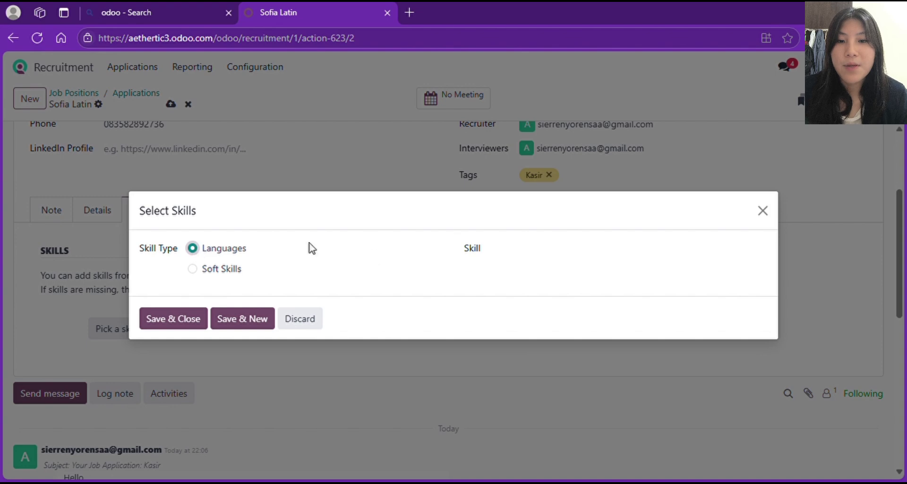
left_click(519, 256)
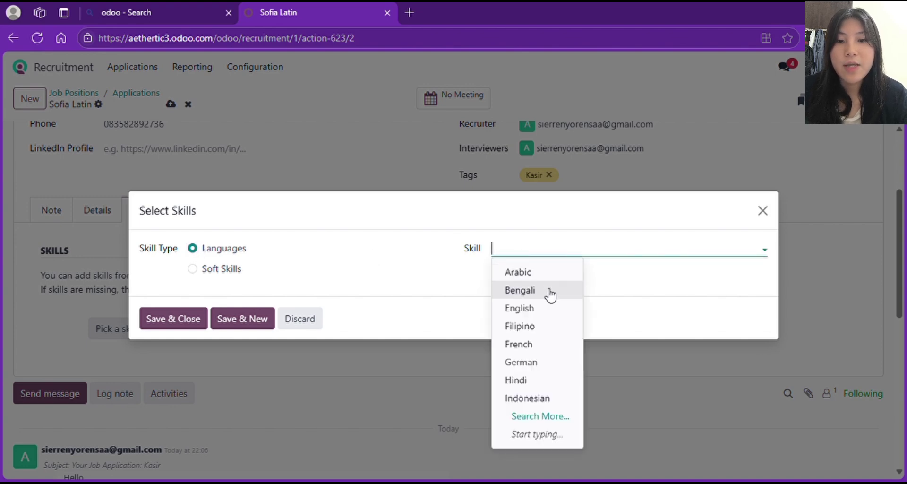
left_click(527, 311)
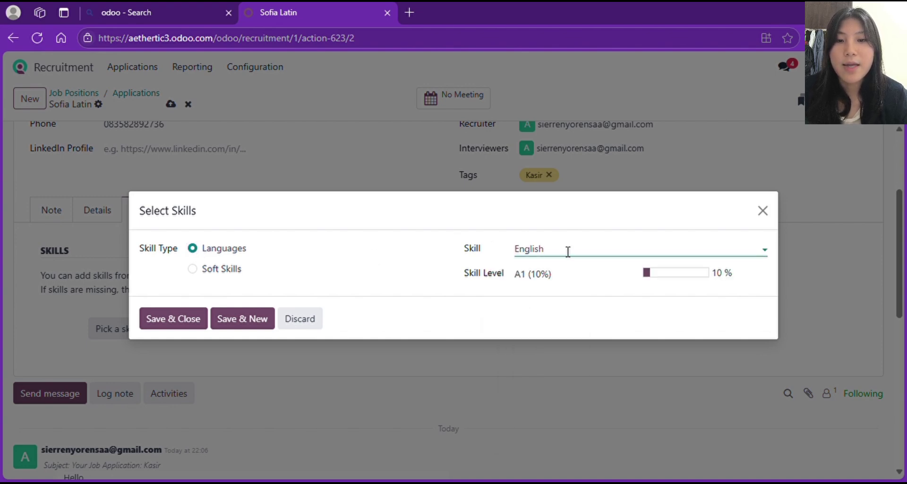
left_click(553, 275)
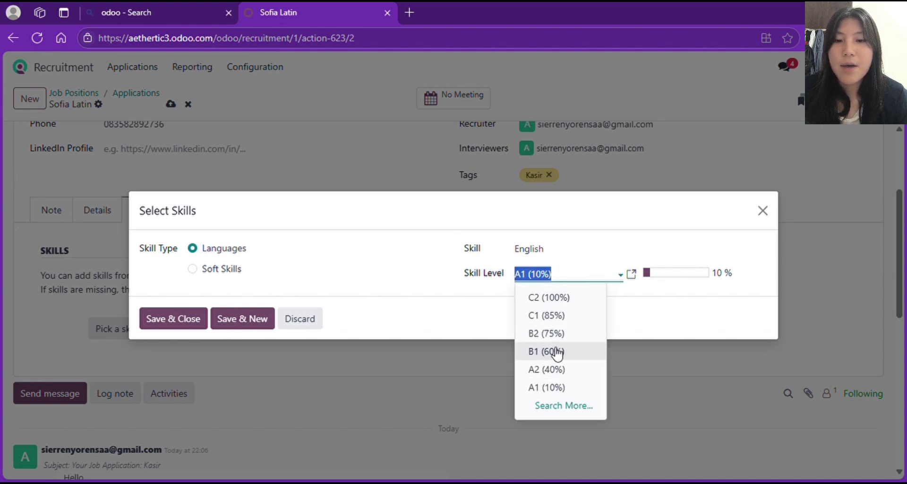
left_click(550, 369)
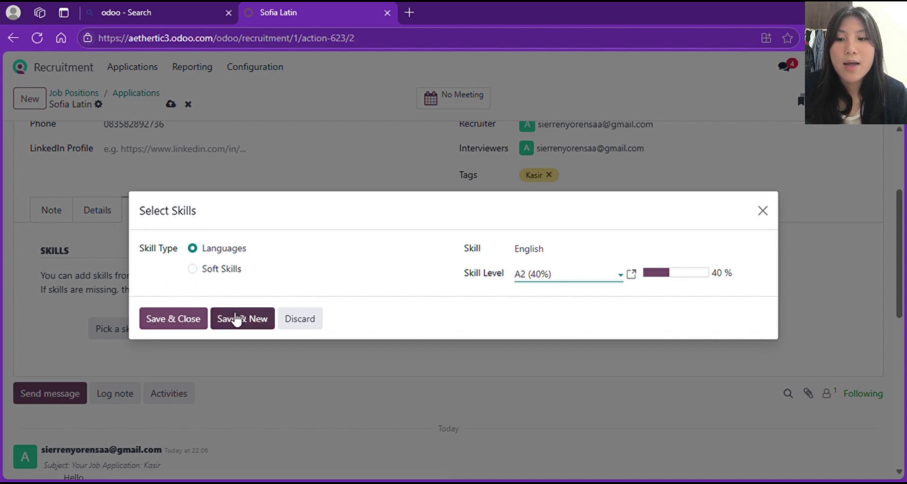
left_click(258, 325)
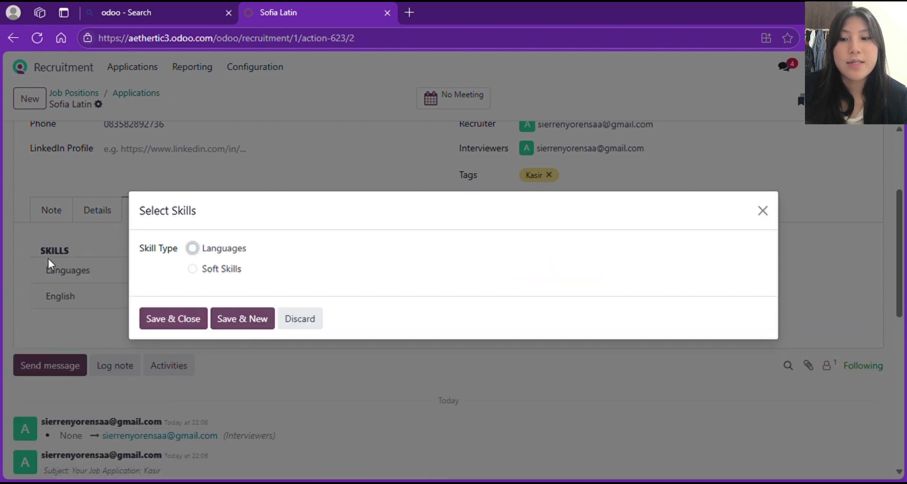
- Add the soft skill Communication at Advanced (80%), then return to the Kasir applications board
left_click(197, 274)
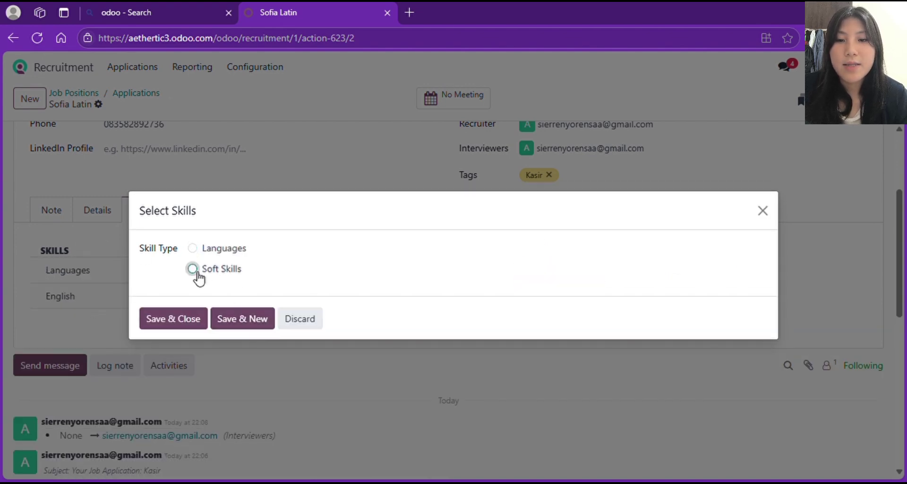
left_click(511, 255)
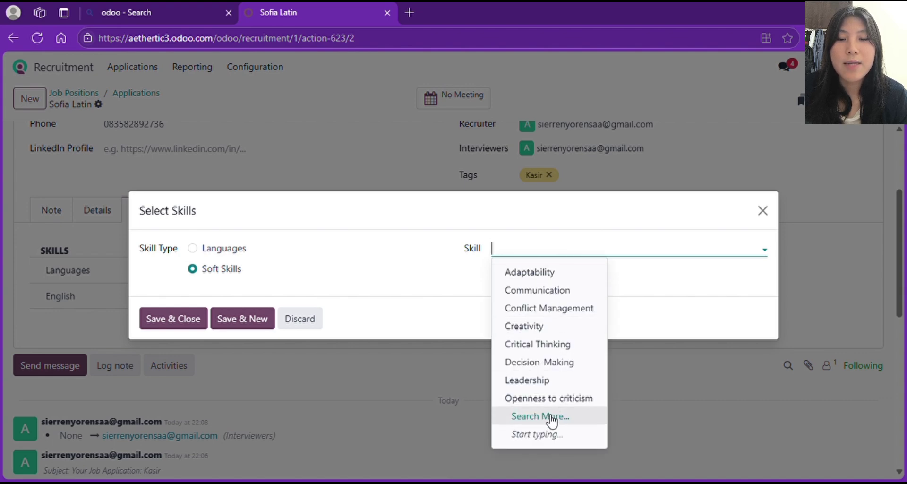
left_click(539, 291)
left_click(562, 276)
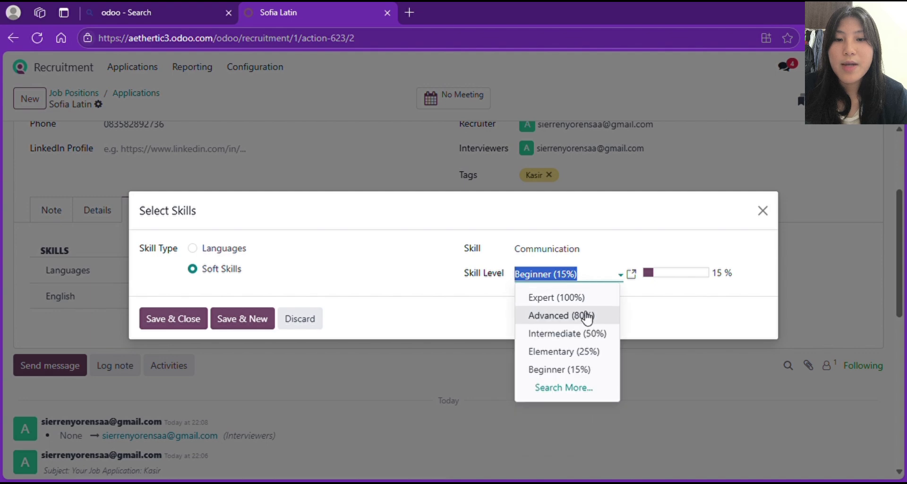
left_click(585, 317)
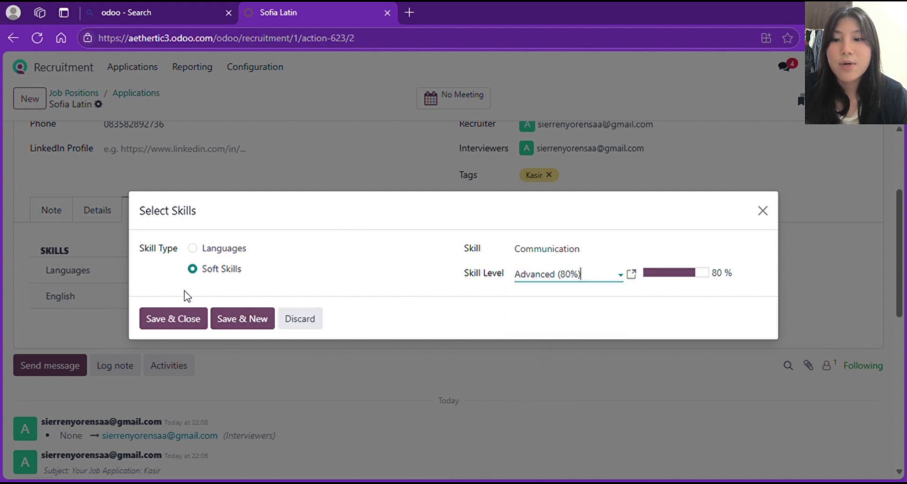
left_click(190, 324)
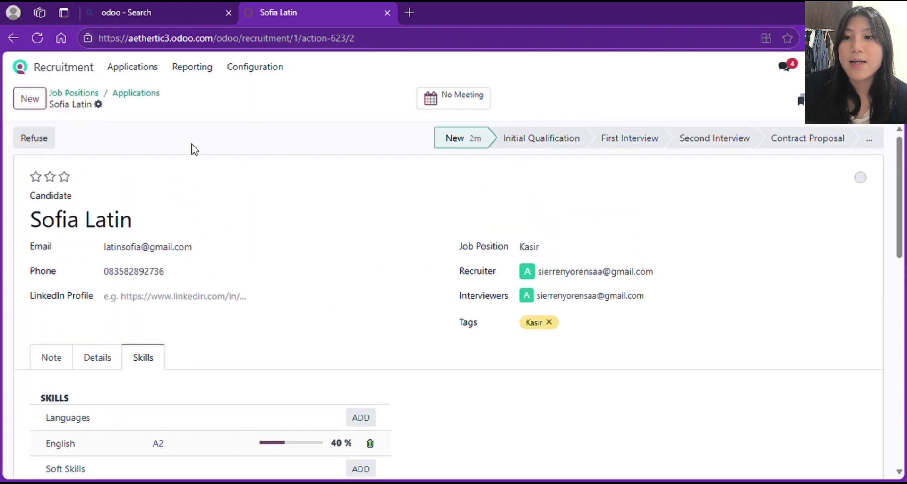
left_click(146, 95)
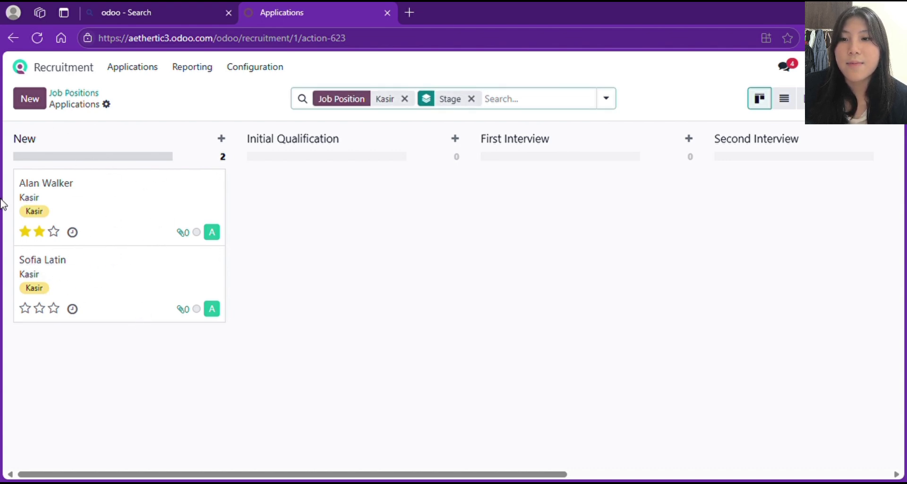
- Quick-create a new candidate in the New stage, entering the candidate's full name
left_click(226, 145)
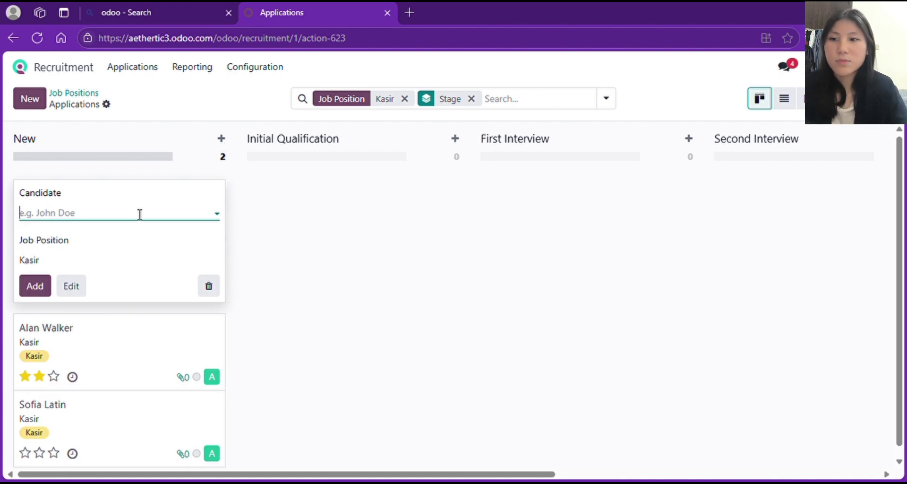
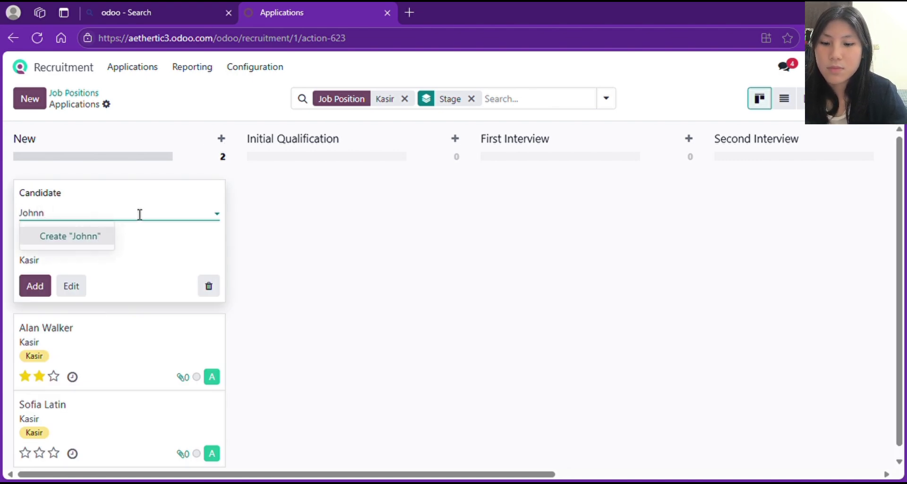
left_click(72, 286)
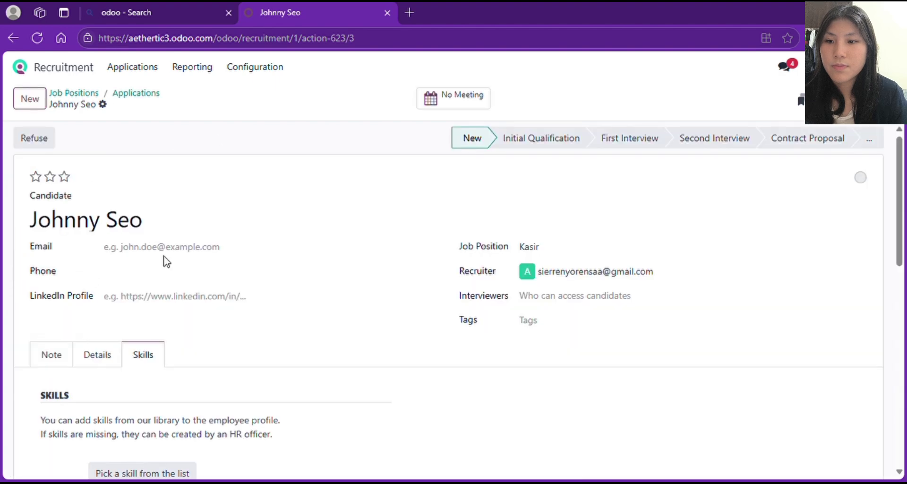
- Fill in the candidate's email address and phone number on the application form
left_click(169, 255)
left_click(200, 302)
type("7836")
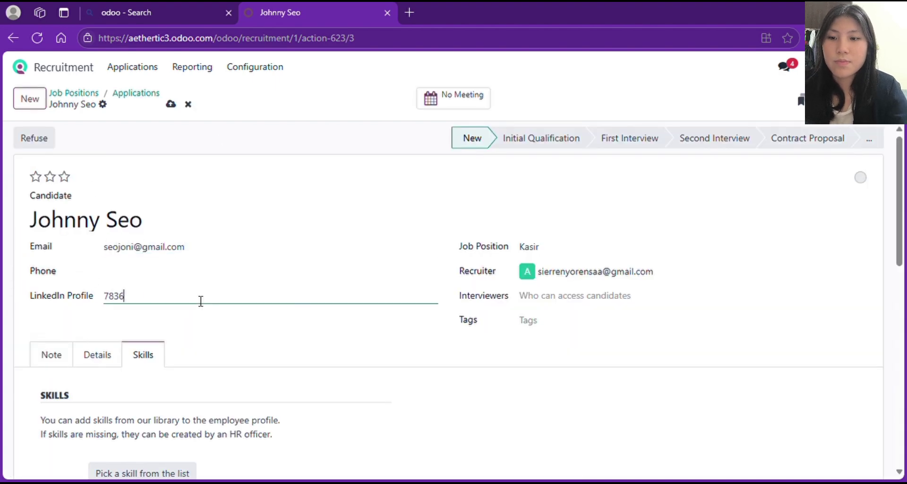
key("BackSpace")
key("BackSpace")
key("BackSpace")
key("BackSpace")
left_click(201, 273)
- Assign the recruiter as interviewer, tag Kasir, rate three stars, and return to the board
left_click(576, 300)
left_click(550, 314)
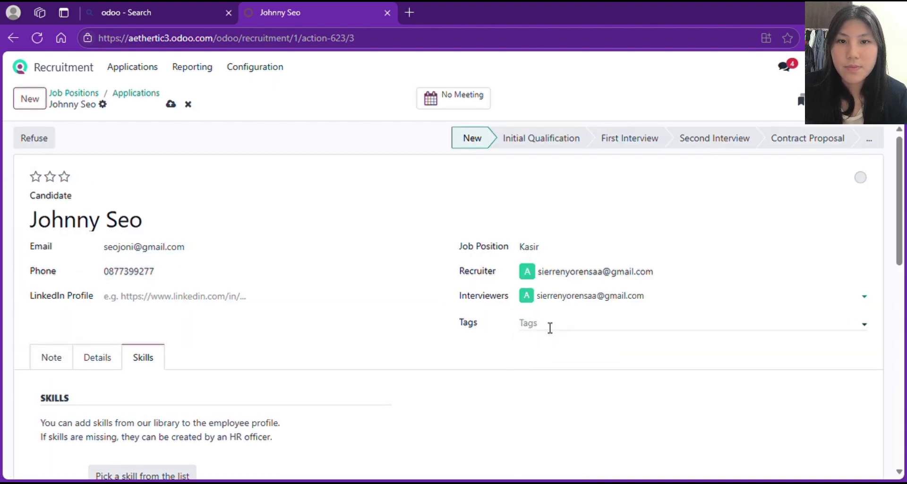
left_click(549, 326)
left_click(536, 417)
left_click(95, 358)
left_click(141, 434)
left_click(148, 341)
left_click(54, 357)
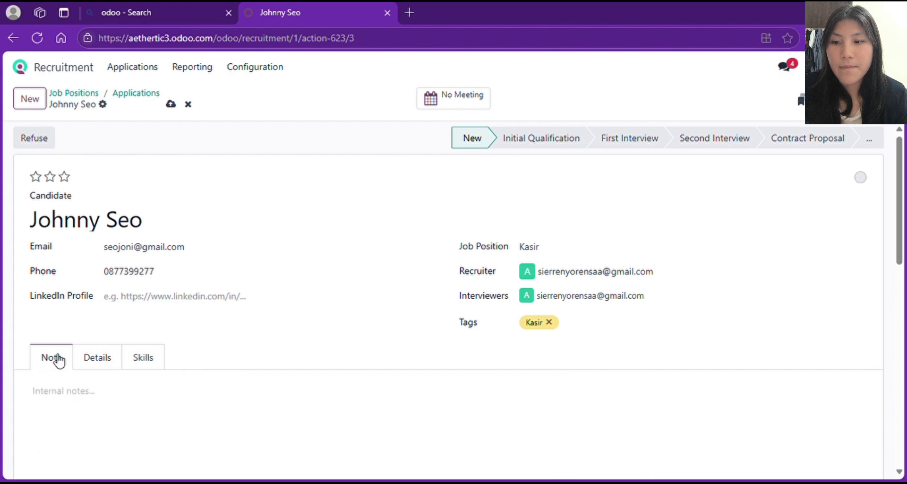
left_click(64, 177)
left_click(135, 94)
left_click(222, 139)
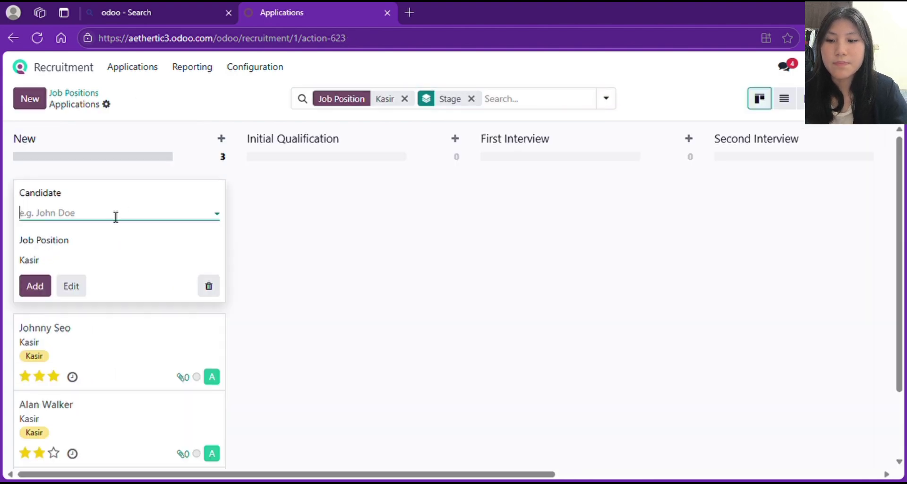
- Quick-create another candidate and enter the candidate's email address and phone number
left_click(87, 236)
left_click(71, 286)
left_click(157, 247)
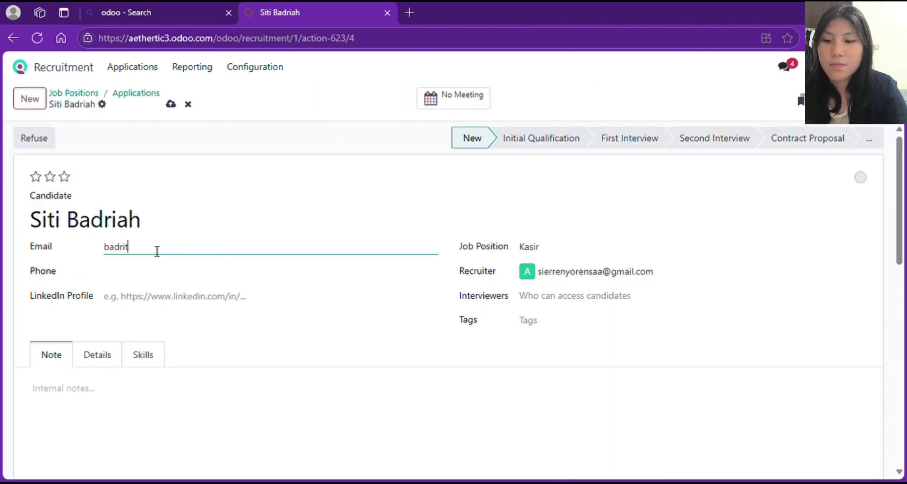
key("Tab")
- Add the candidate's LinkedIn profile, assign the recruiter as interviewer and tag Kasir
left_click(112, 300)
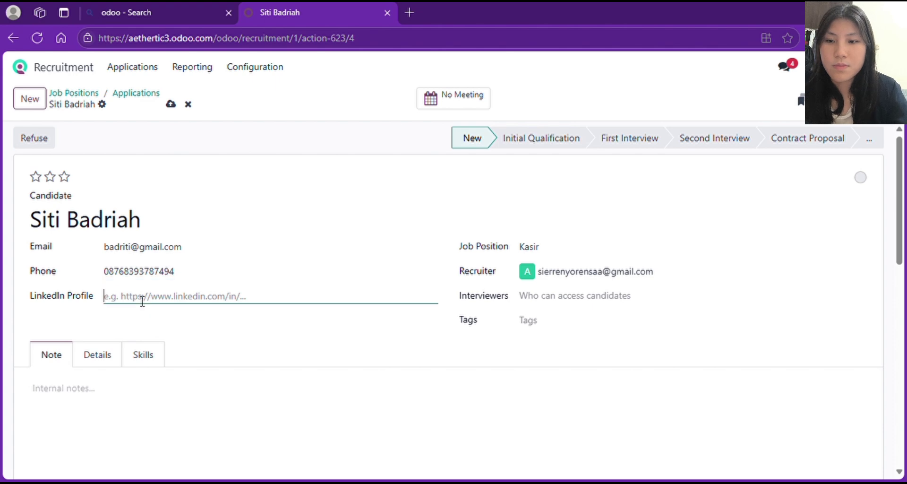
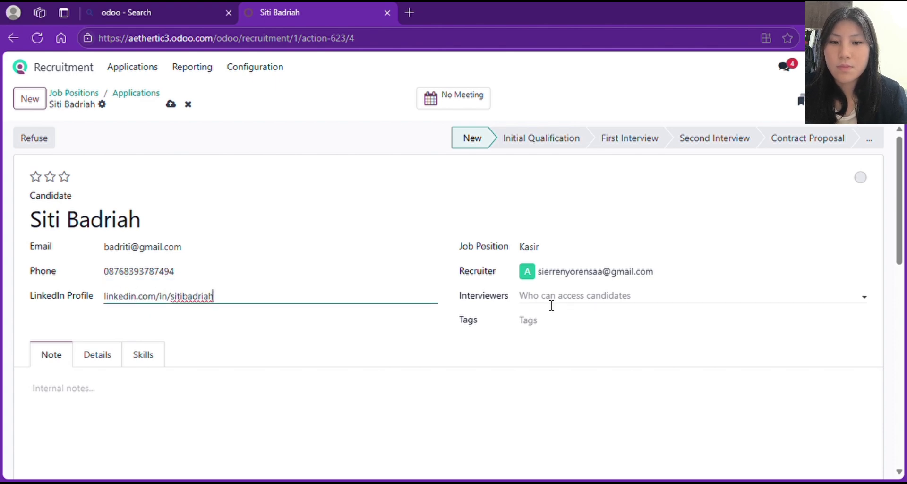
left_click(551, 298)
left_click(548, 314)
left_click(532, 324)
left_click(546, 344)
- Add the English language skill at C1 (85%) and return to the applications board
left_click(145, 363)
scroll(147, 368, "down", 2)
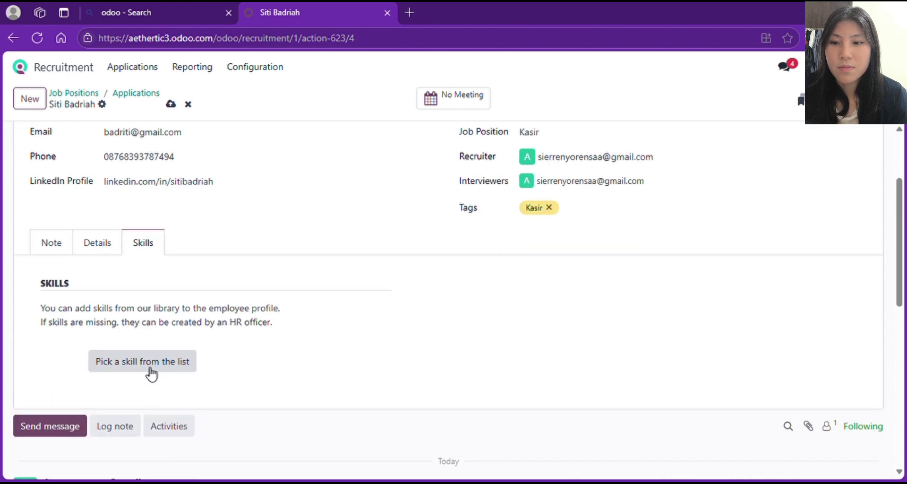
left_click(146, 366)
left_click(193, 248)
left_click(543, 249)
left_click(547, 313)
left_click(566, 274)
left_click(556, 315)
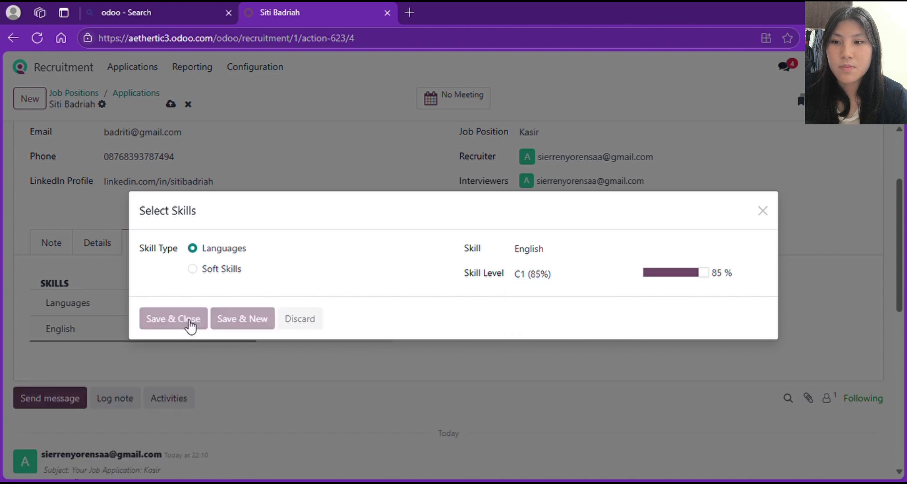
left_click(187, 323)
left_click(135, 93)
left_click(222, 139)
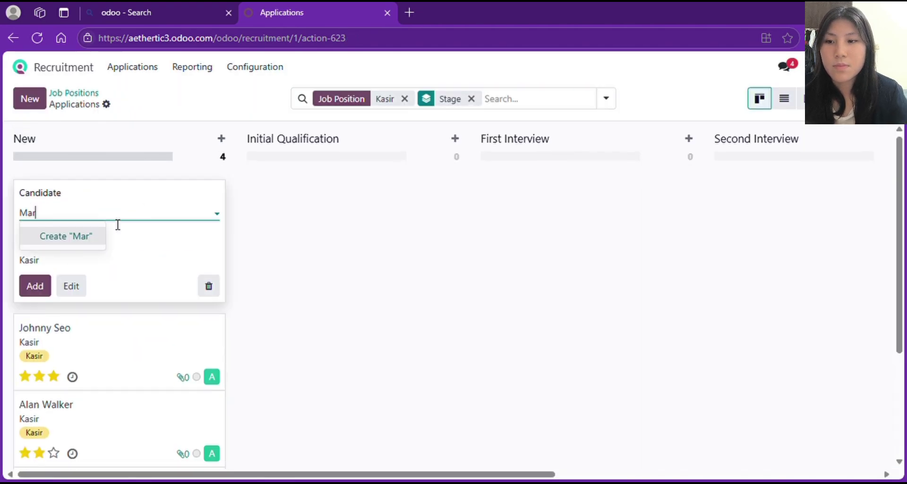
- Quick-create one more candidate and enter the candidate's email address and phone number
left_click(99, 235)
left_click(79, 293)
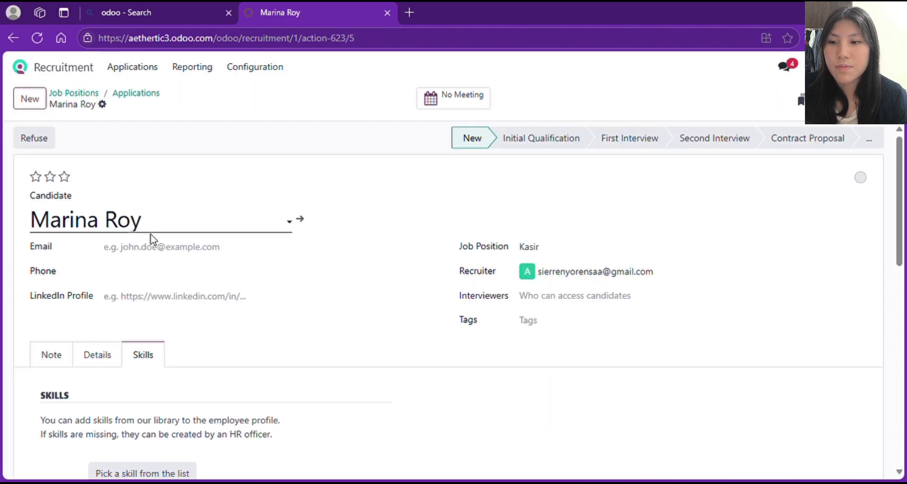
left_click(197, 253)
left_click(179, 275)
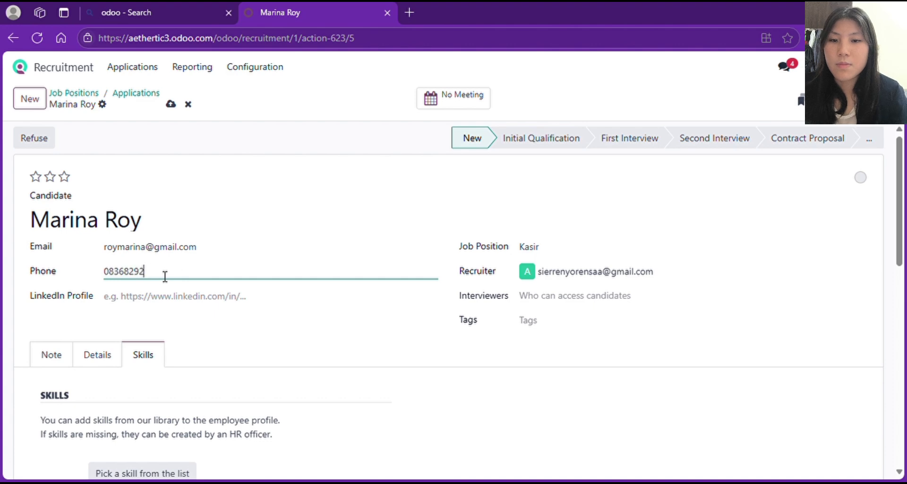
- Tag the application Kasir, assign the recruiter as interviewer, and return to the board
left_click(533, 320)
left_click(543, 412)
left_click(566, 295)
left_click(562, 318)
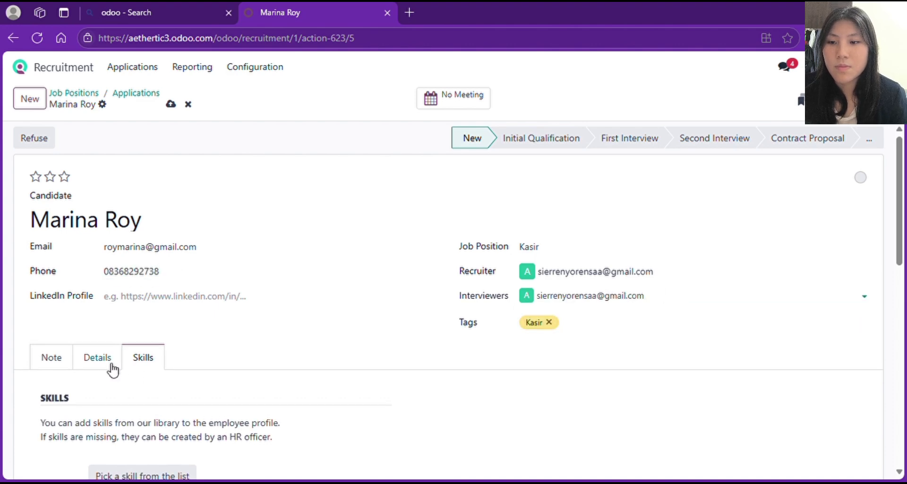
scroll(112, 368, "down", 1)
scroll(95, 331, "up", 1)
left_click(135, 94)
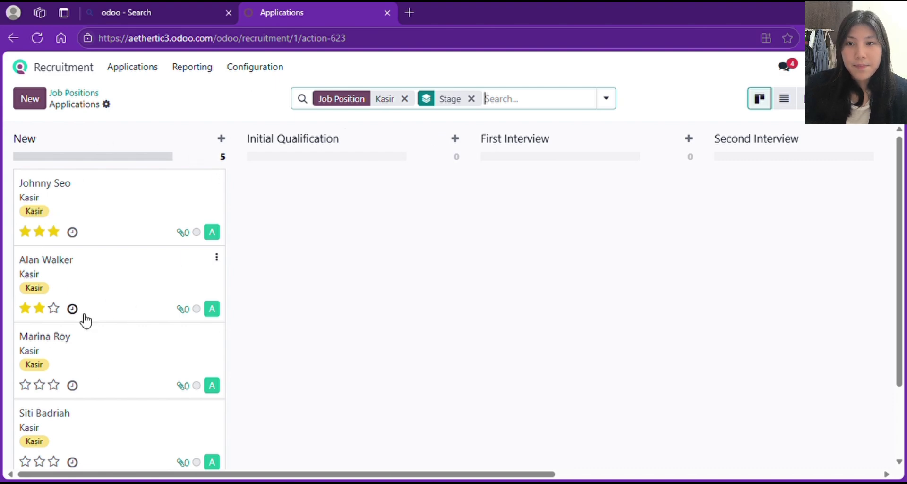
scroll(85, 321, "down", 2)
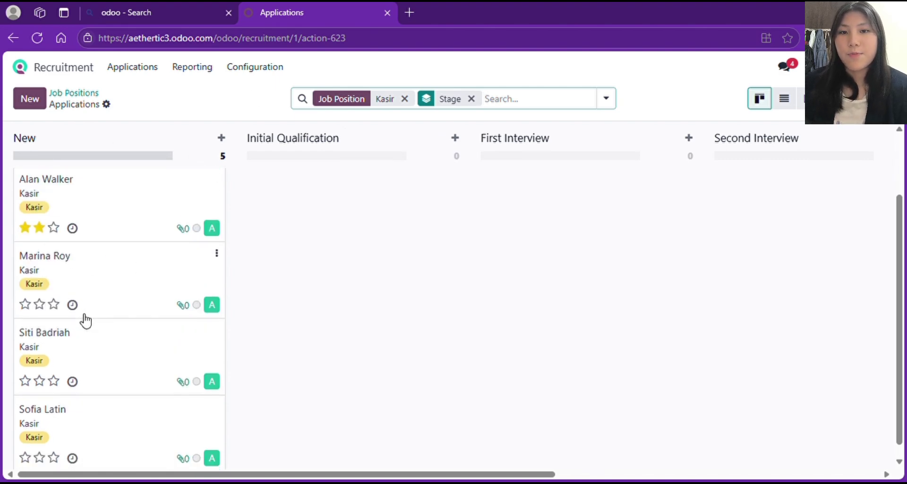
scroll(86, 321, "up", 2)
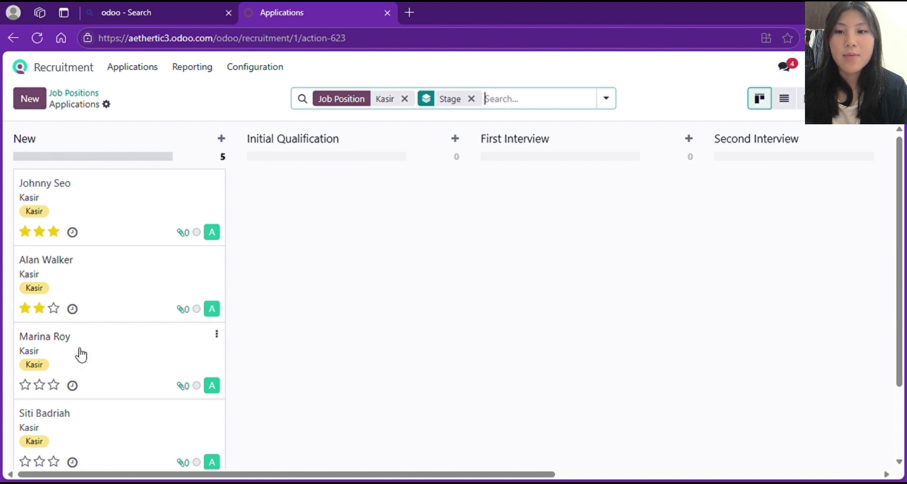
- Add the first two listed candidates as applications in Initial Qualification
left_click(454, 139)
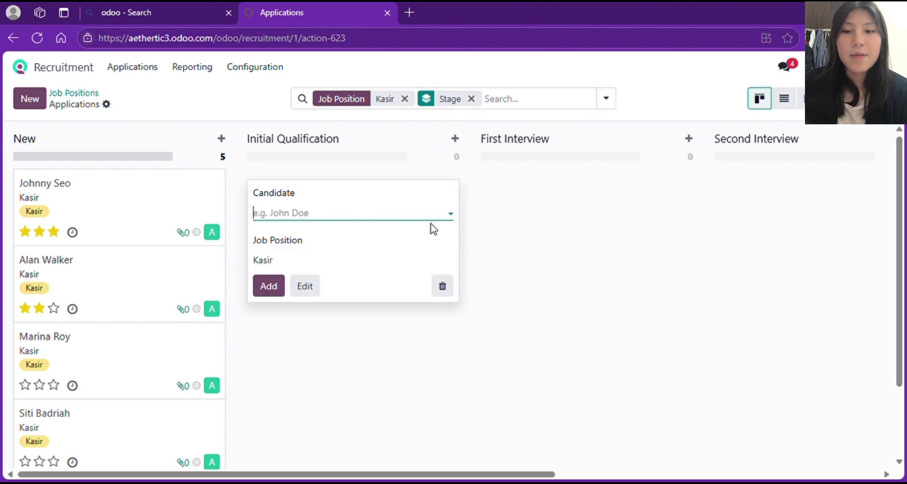
left_click(294, 217)
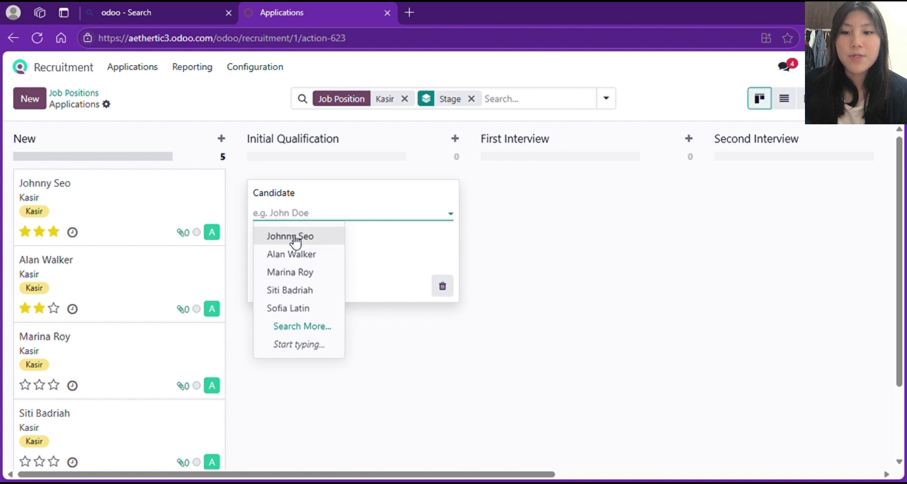
left_click(294, 237)
left_click(276, 293)
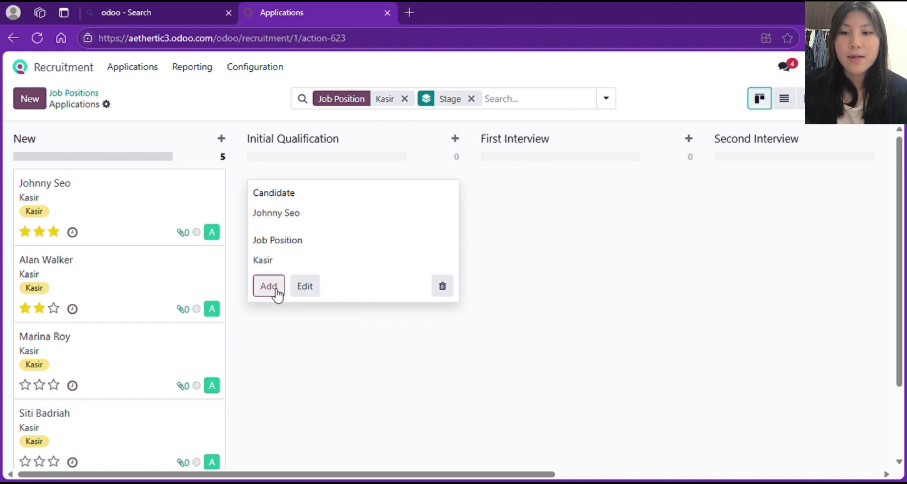
left_click(316, 218)
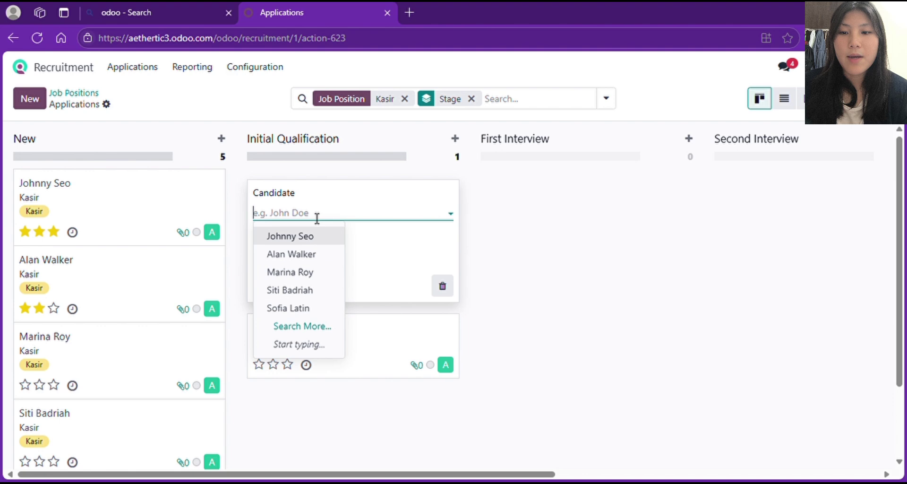
left_click(313, 254)
left_click(273, 293)
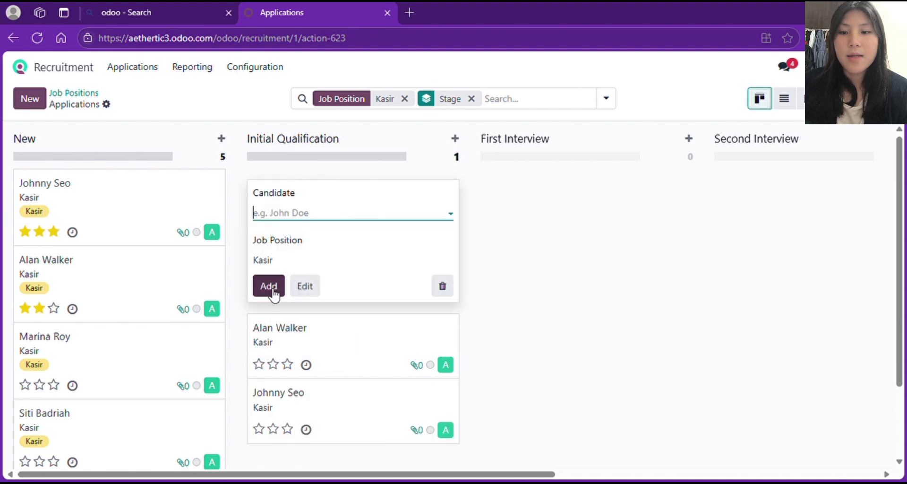
- Add the remaining three candidates to Initial Qualification, then return to the applications board
left_click(321, 219)
left_click(308, 272)
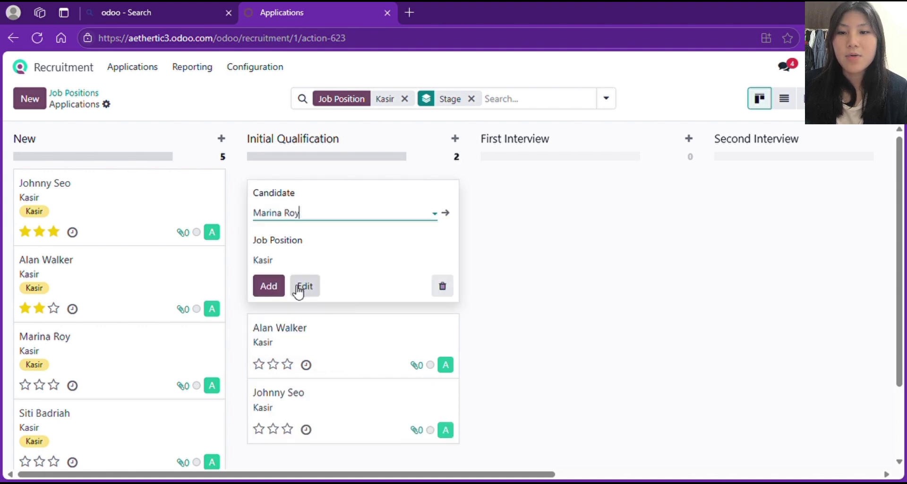
left_click(269, 285)
left_click(312, 219)
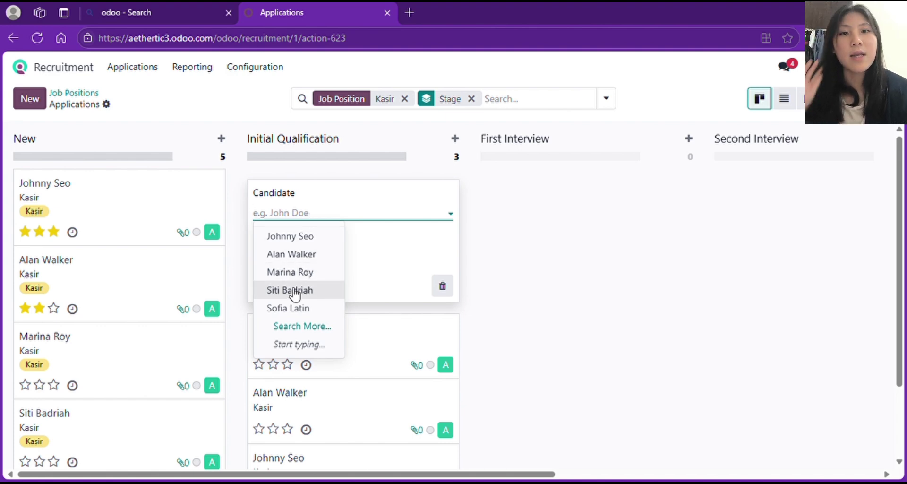
left_click(322, 292)
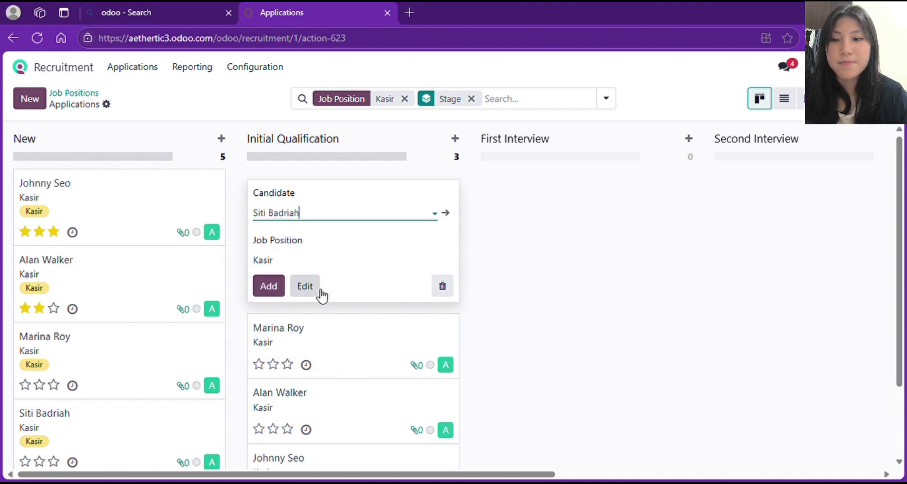
left_click(319, 220)
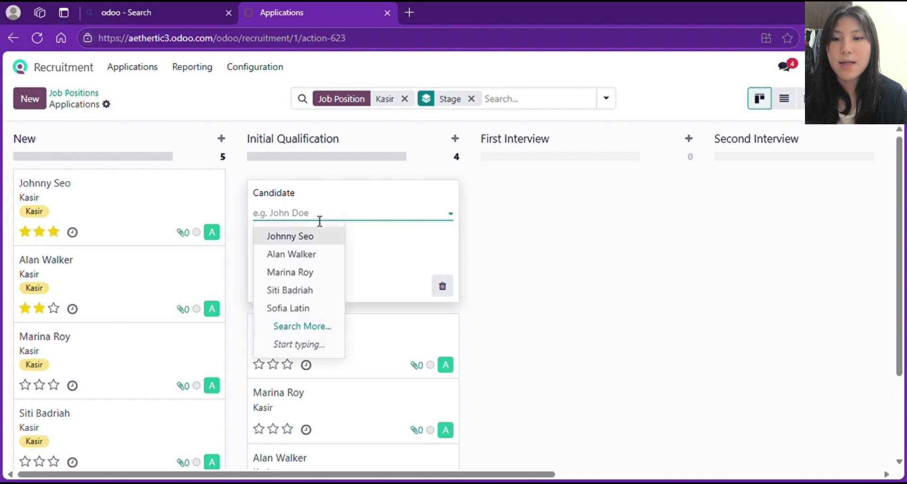
left_click(299, 307)
left_click(304, 285)
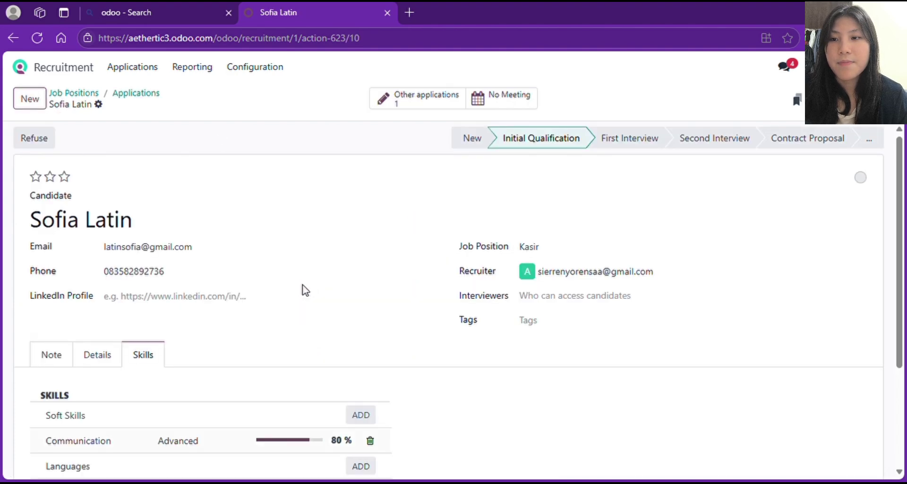
left_click(136, 94)
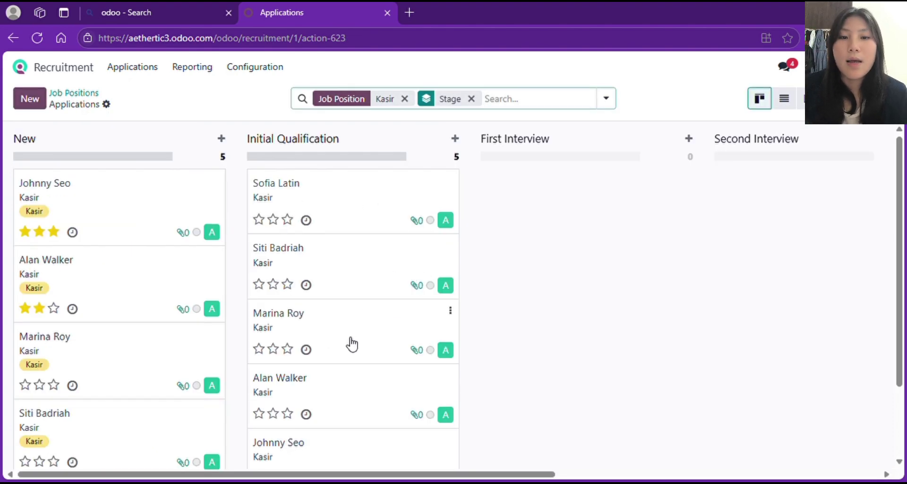
- Add the first two candidates' applications to the First Interview stage
scroll(642, 210, "right", 5)
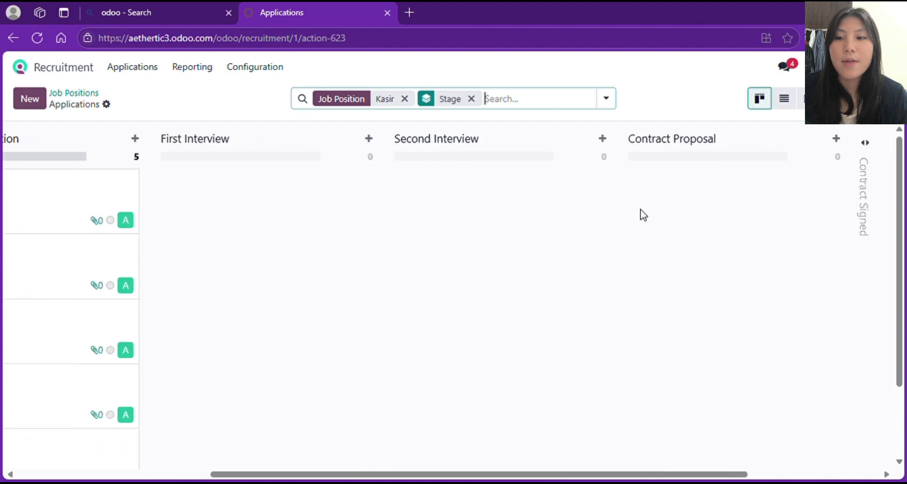
scroll(276, 248, "left", 5)
scroll(277, 248, "right", 3)
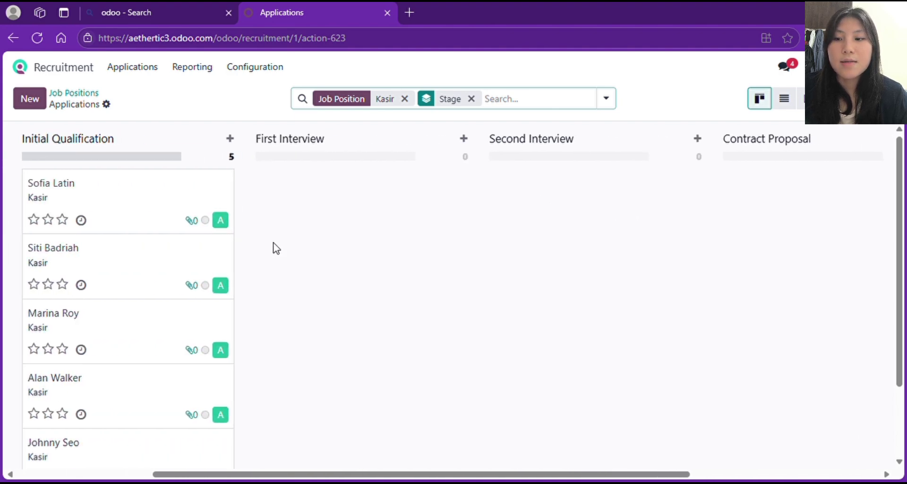
scroll(276, 248, "right", 1)
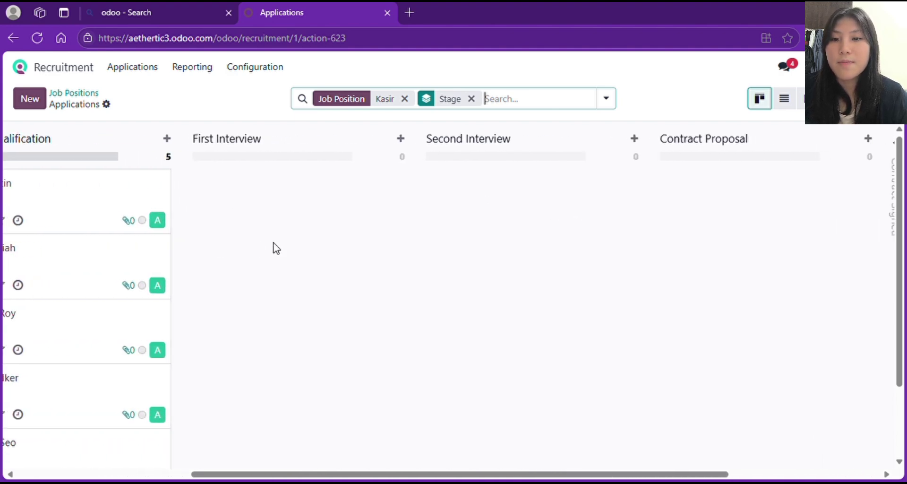
left_click(405, 139)
left_click(302, 215)
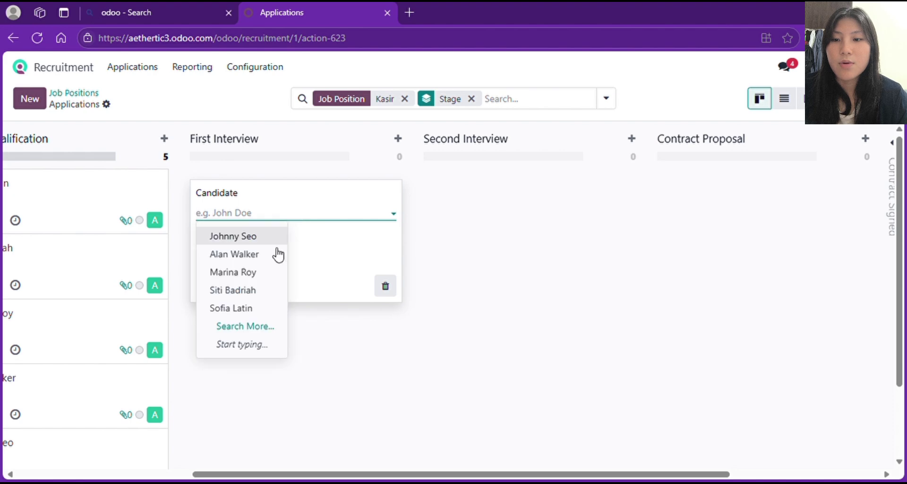
left_click(252, 256)
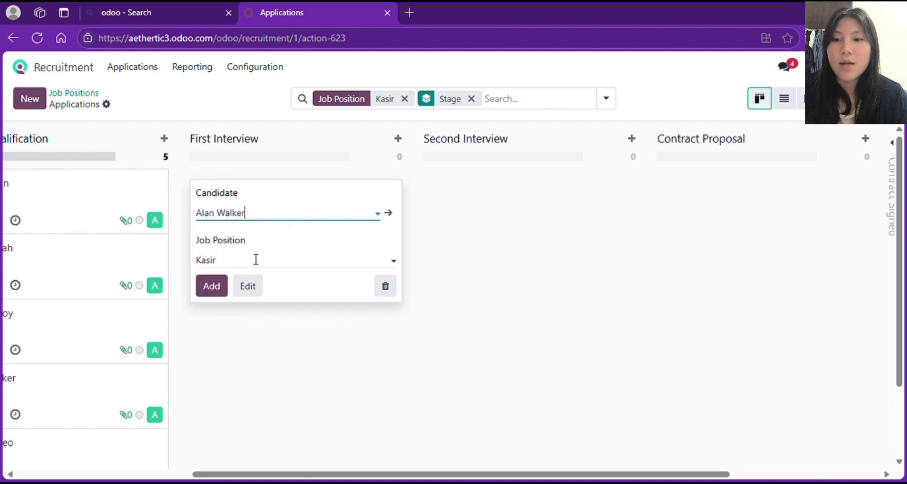
left_click(214, 285)
left_click(275, 210)
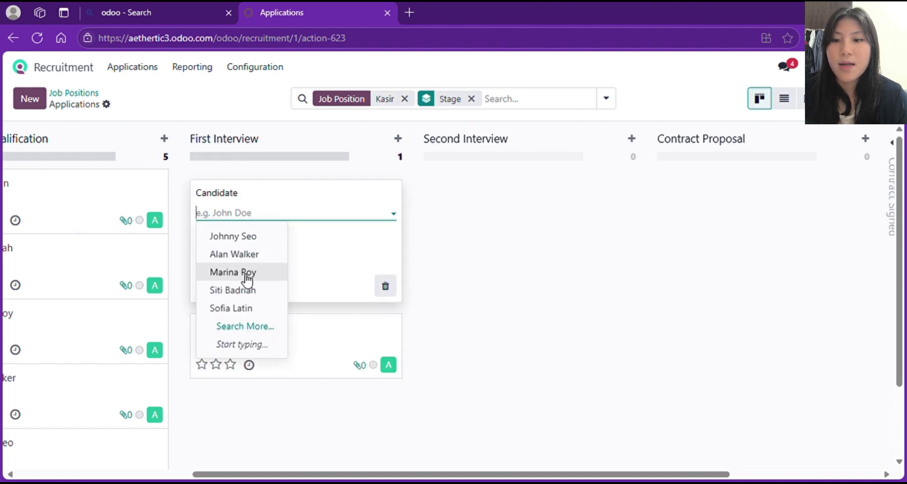
left_click(243, 272)
left_click(219, 285)
- Add the third and fourth candidates to First Interview and close the empty form
left_click(268, 213)
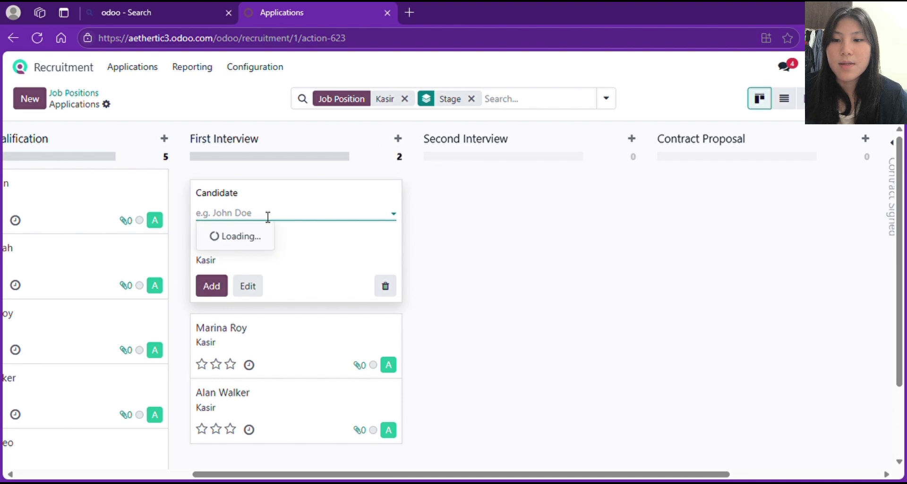
left_click(242, 290)
left_click(214, 286)
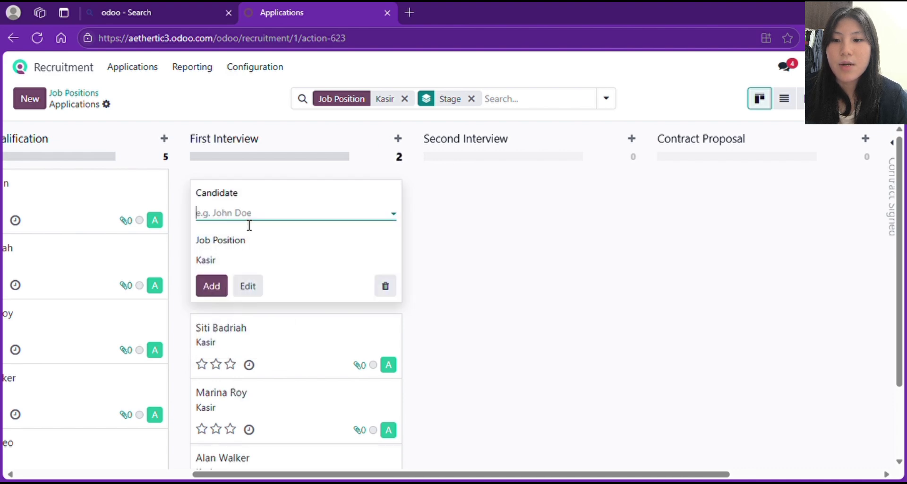
left_click(249, 215)
left_click(237, 310)
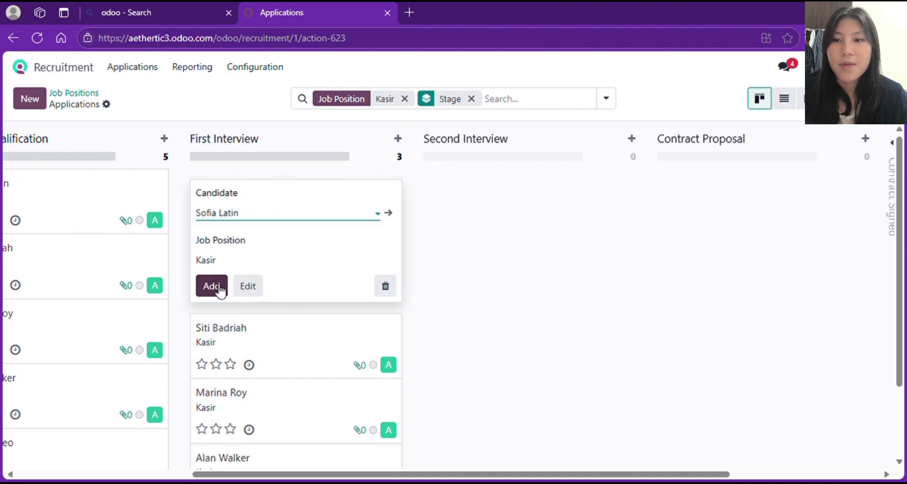
left_click(221, 289)
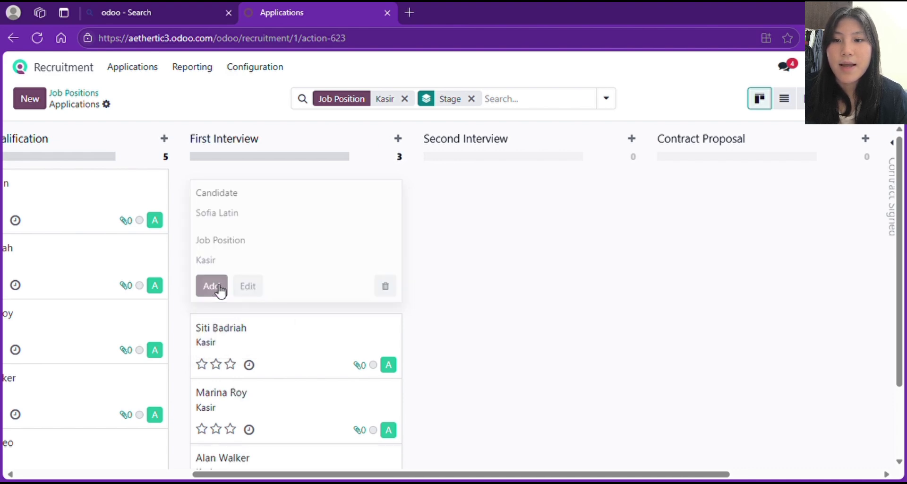
left_click(472, 272)
scroll(362, 257, "left", 3)
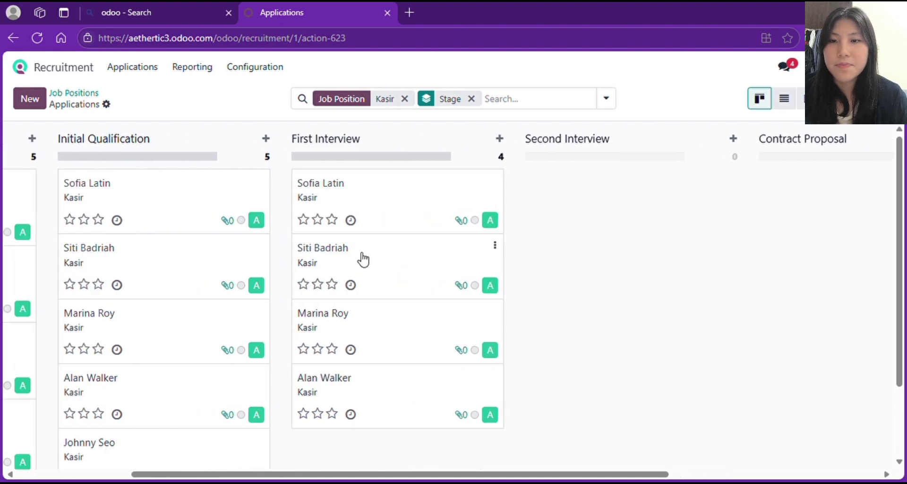
scroll(362, 258, "left", 4)
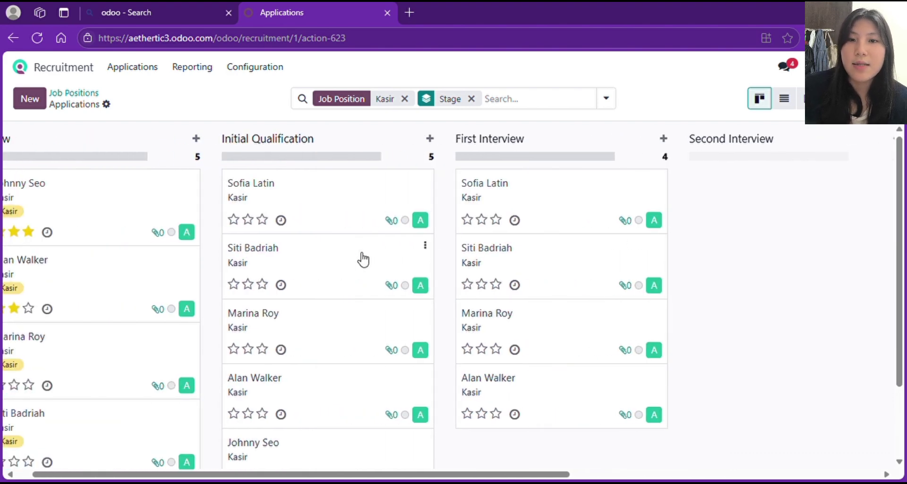
scroll(362, 258, "right", 10)
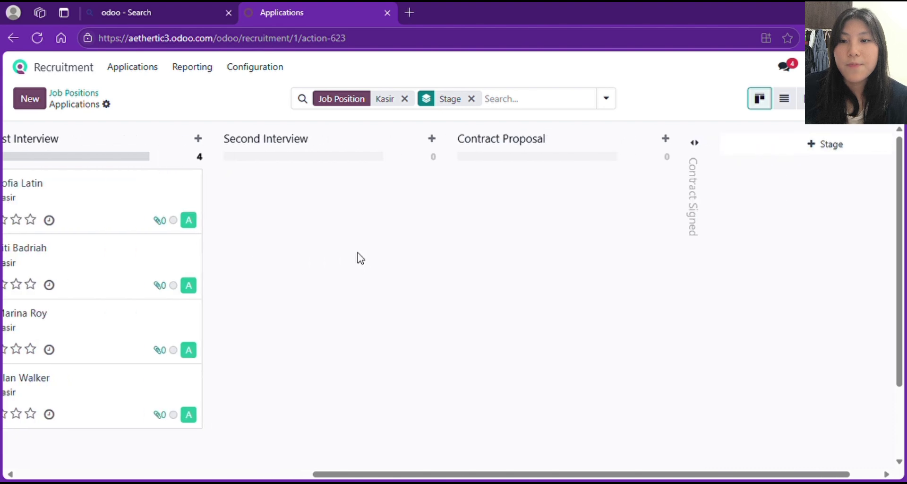
scroll(358, 257, "left", 1)
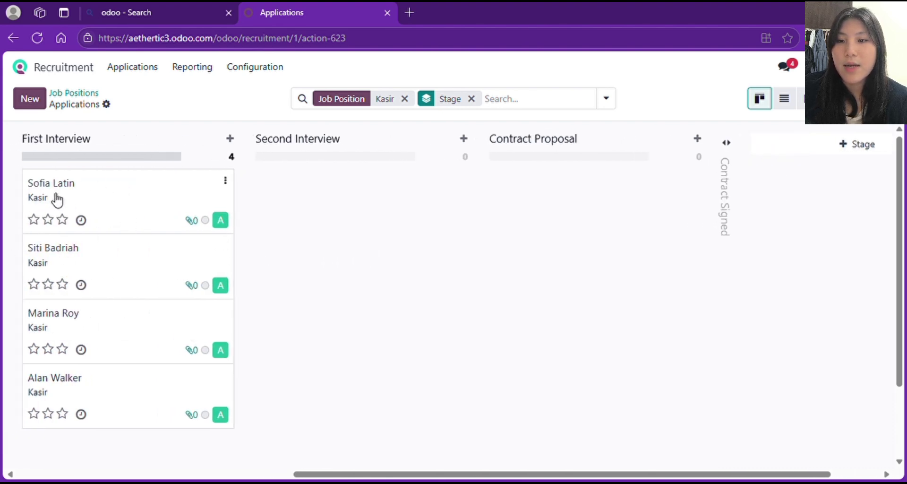
scroll(148, 210, "right", 2)
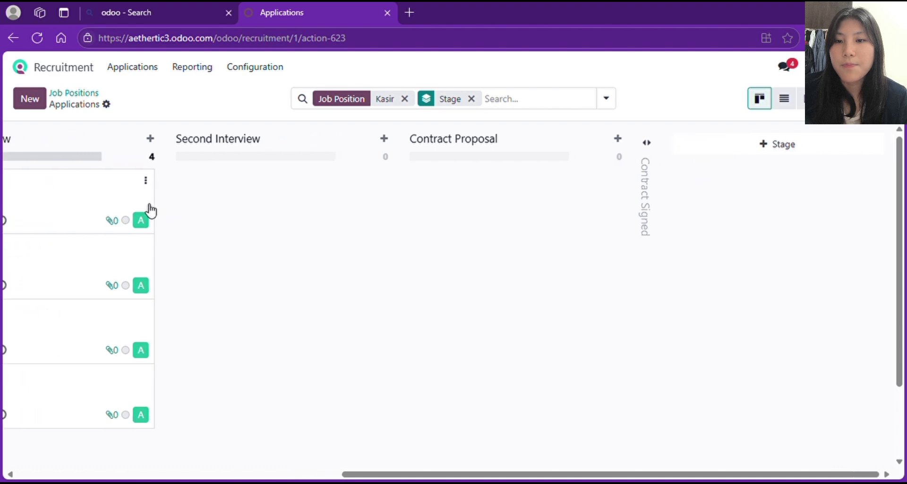
left_click(384, 138)
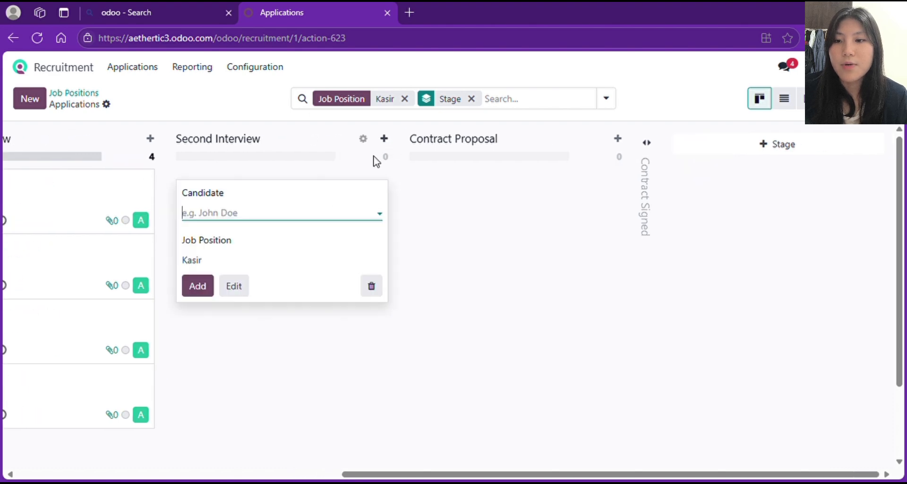
- Add two candidates' applications to the Second Interview stage and close the empty form
left_click(284, 217)
left_click(247, 260)
left_click(205, 294)
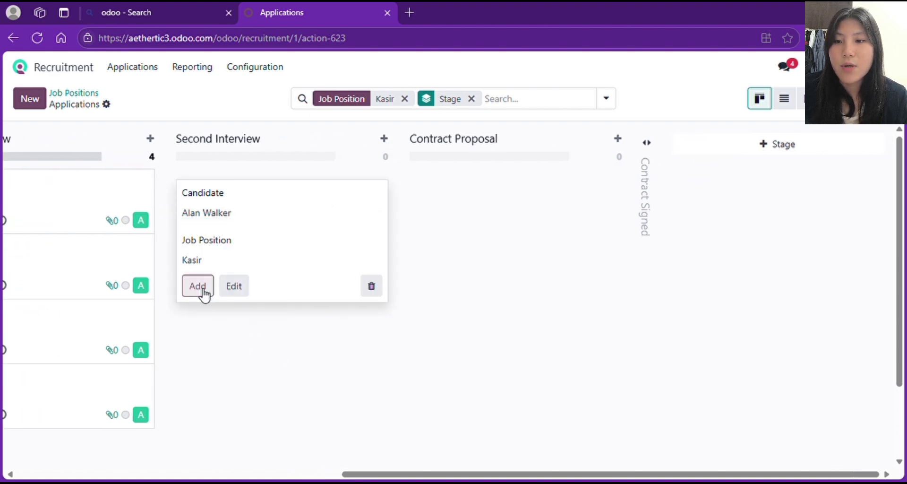
left_click(269, 214)
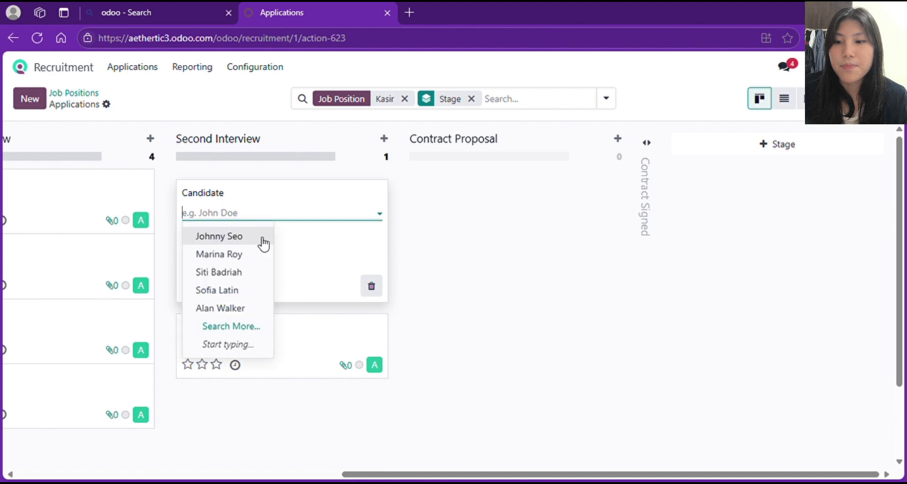
left_click(242, 296)
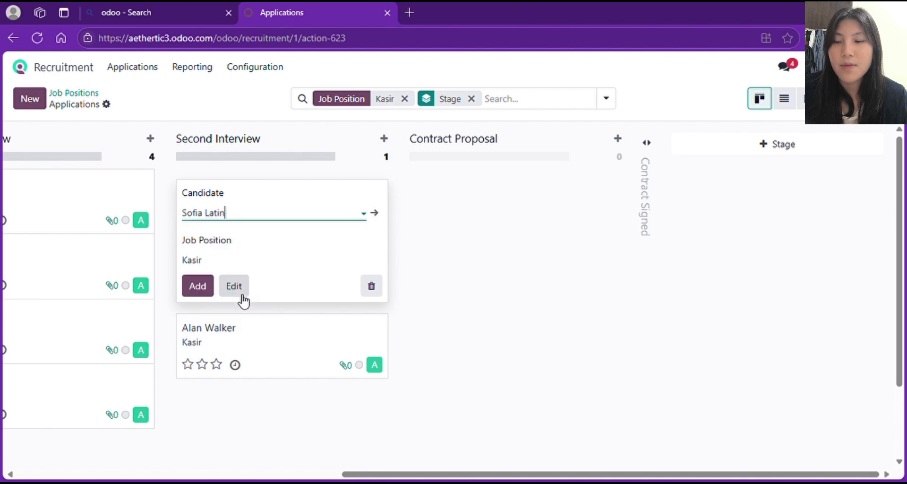
left_click(208, 289)
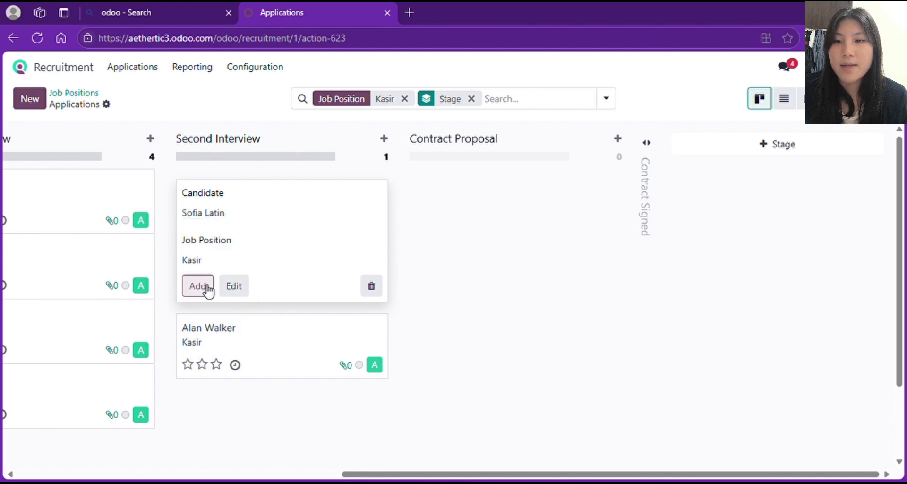
left_click(412, 245)
scroll(296, 250, "left", 5)
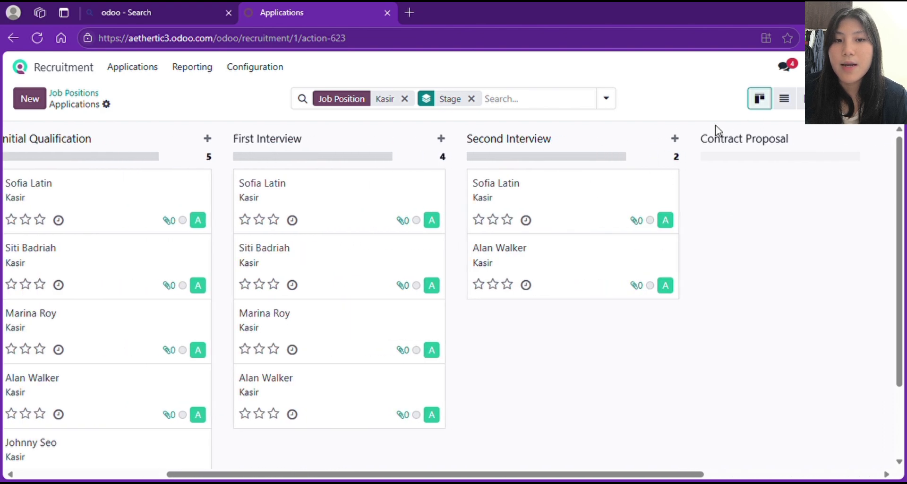
scroll(727, 194, "right", 1)
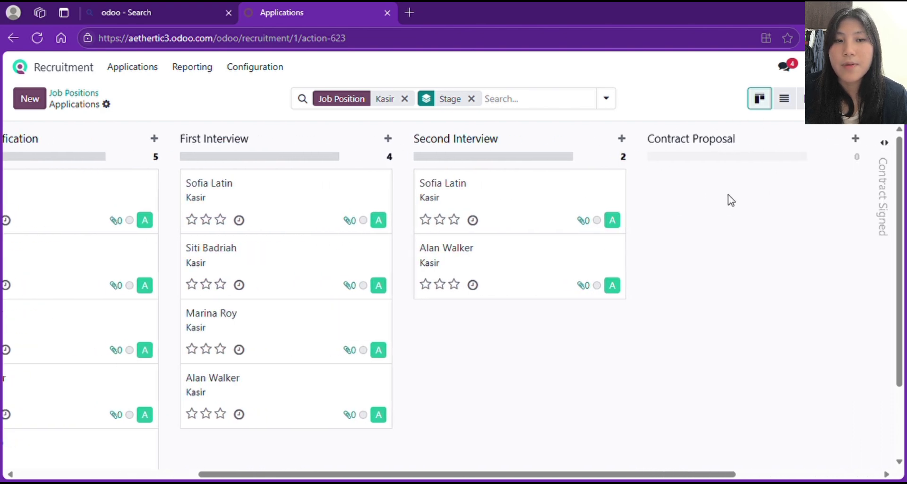
- Add one candidate's application to the Contract Proposal stage and close the form
left_click(856, 140)
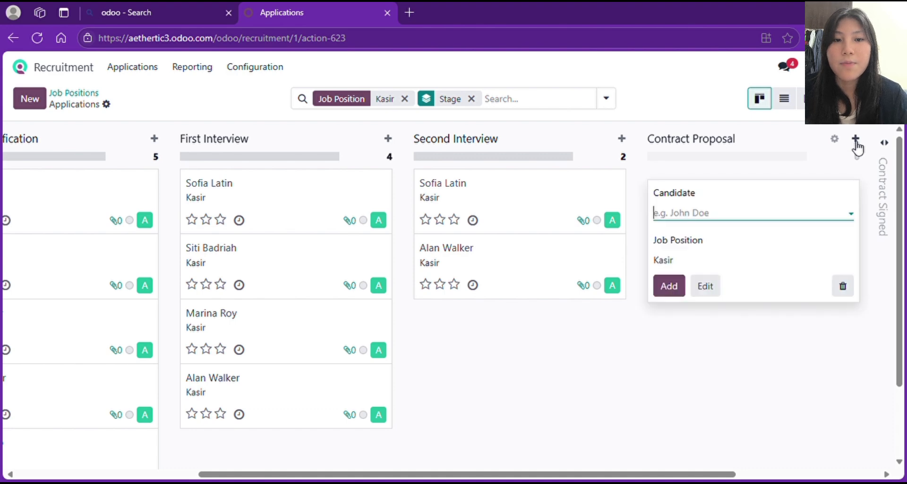
left_click(741, 220)
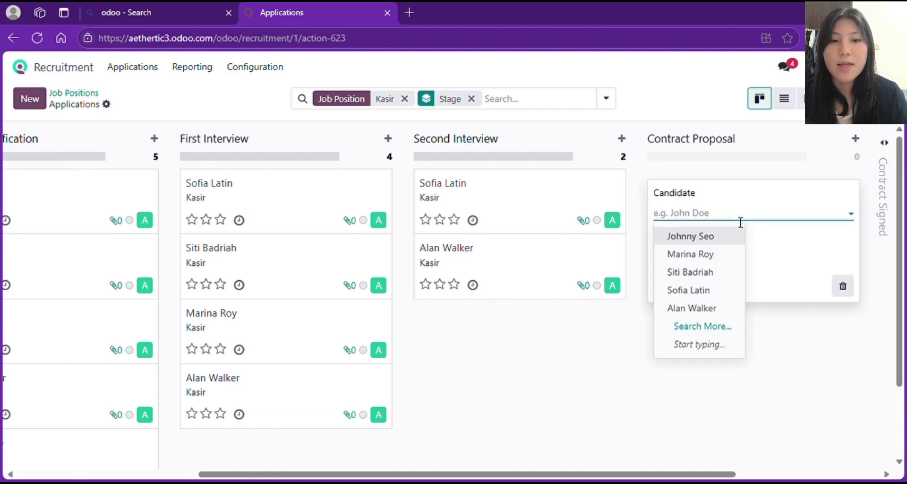
left_click(694, 290)
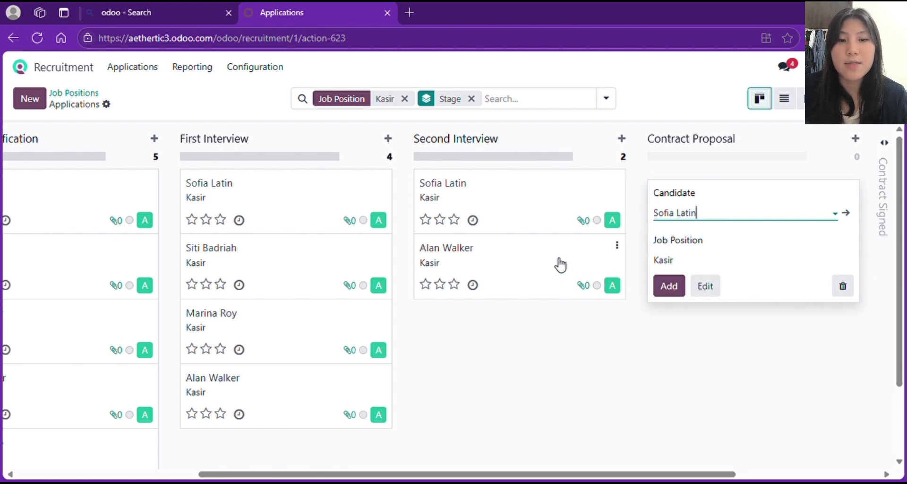
left_click(677, 291)
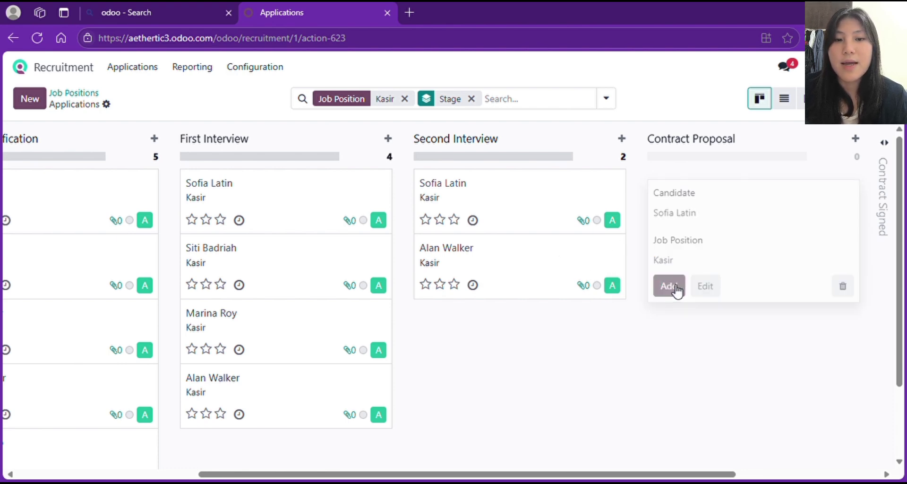
left_click(726, 408)
- Browse the Kasir pipeline board, briefly switching to list view and back to kanban
scroll(726, 407, "left", 3)
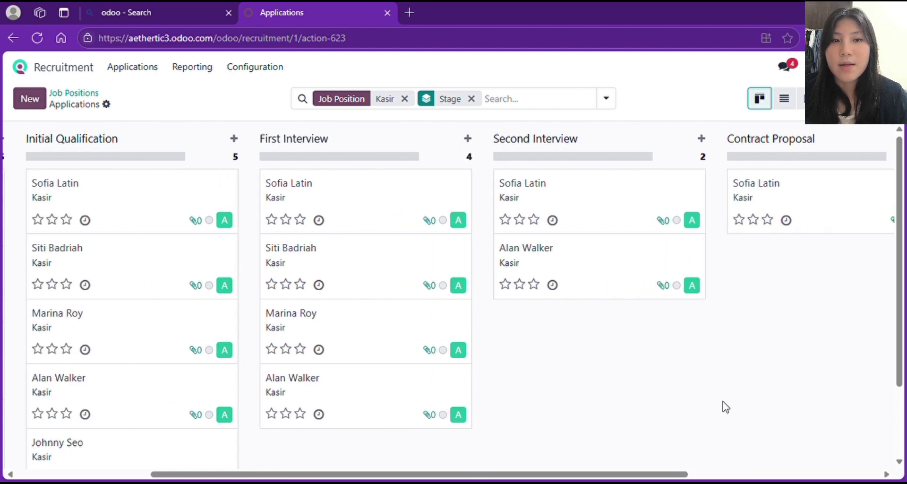
scroll(726, 407, "right", 1)
scroll(726, 407, "left", 3)
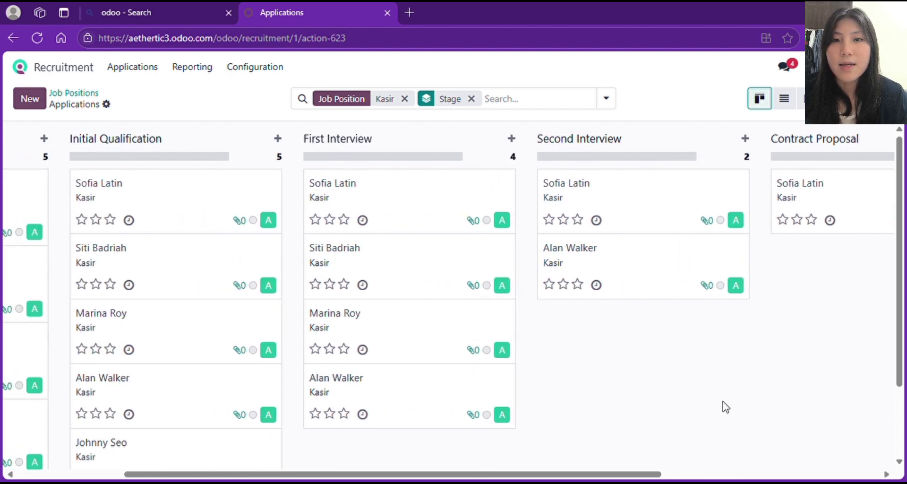
scroll(724, 406, "left", 3)
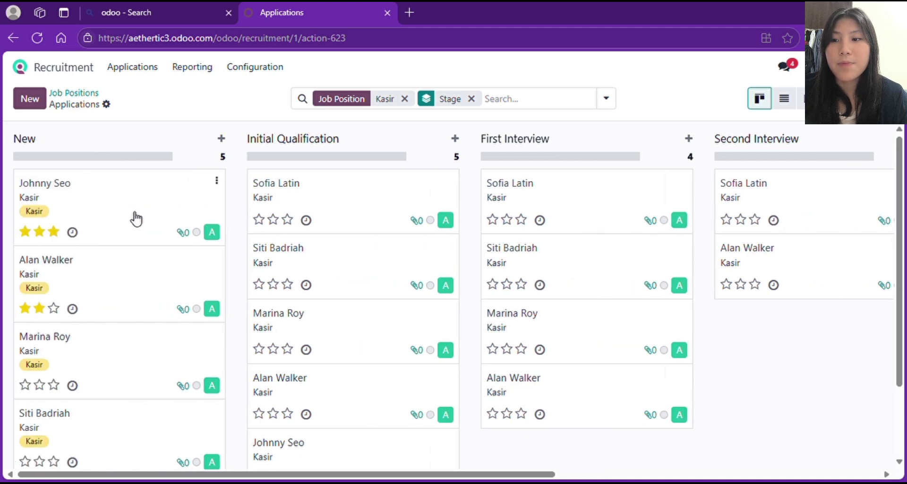
scroll(134, 219, "left", 3)
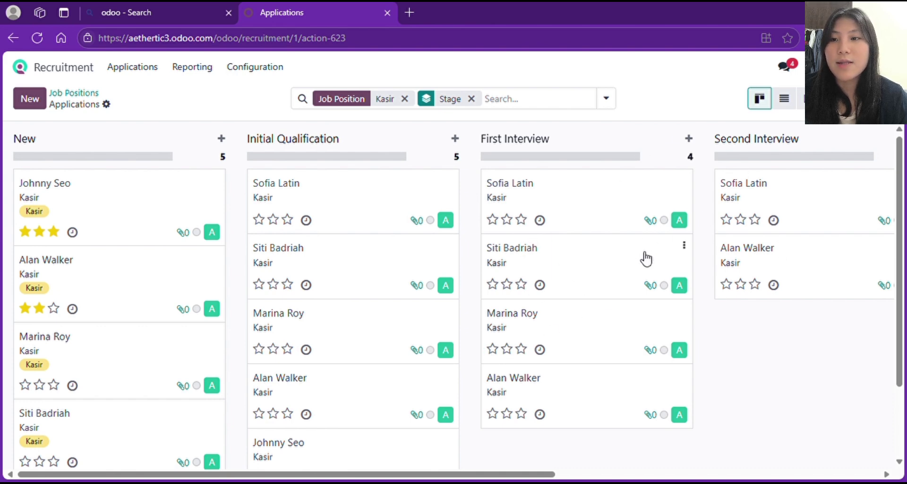
scroll(644, 258, "right", 2)
scroll(644, 258, "left", 2)
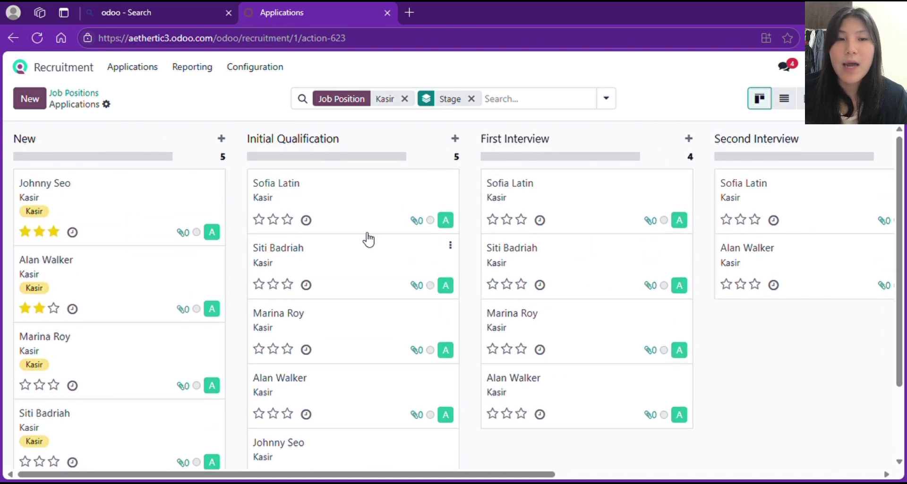
scroll(544, 328, "right", 4)
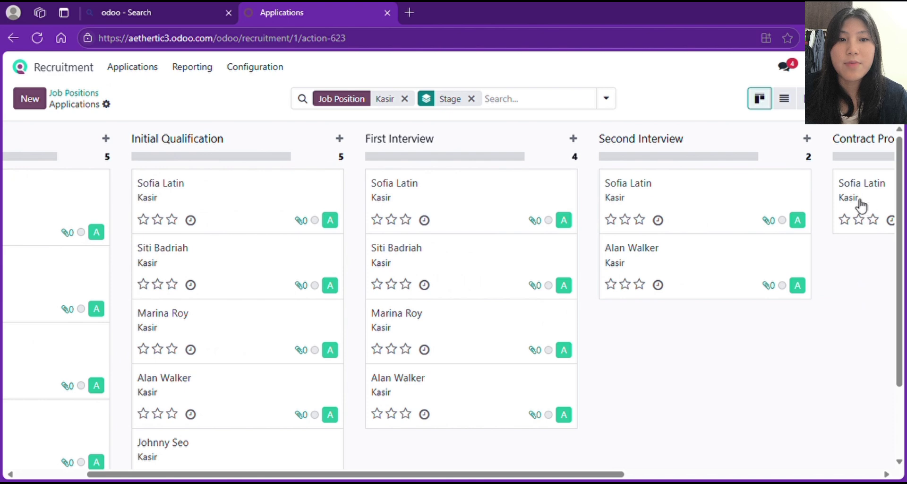
left_click(784, 101)
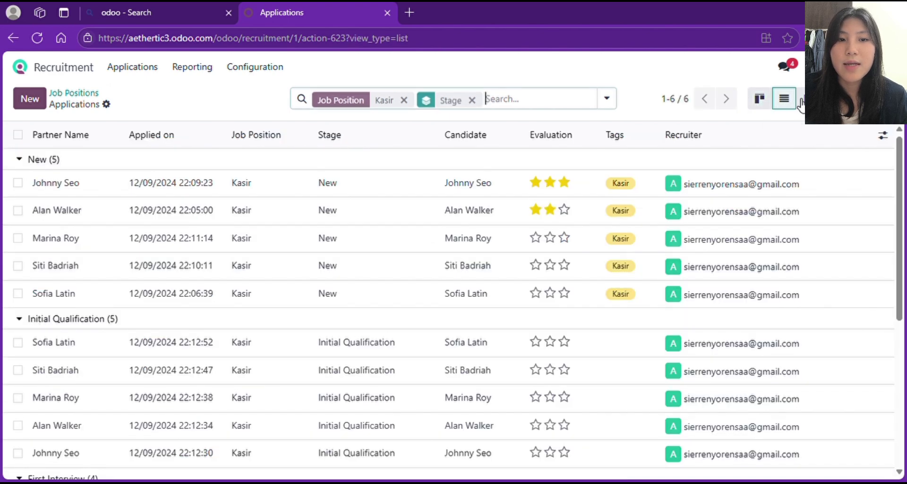
left_click(761, 100)
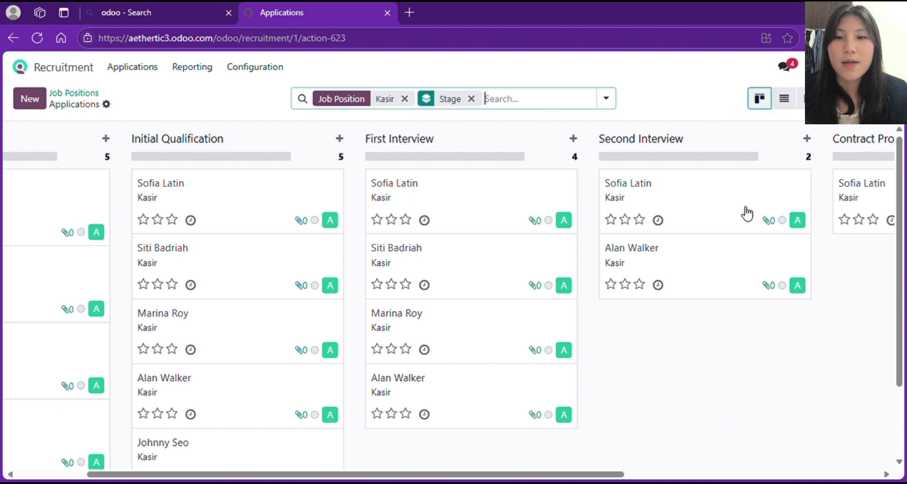
scroll(746, 215, "left", 5)
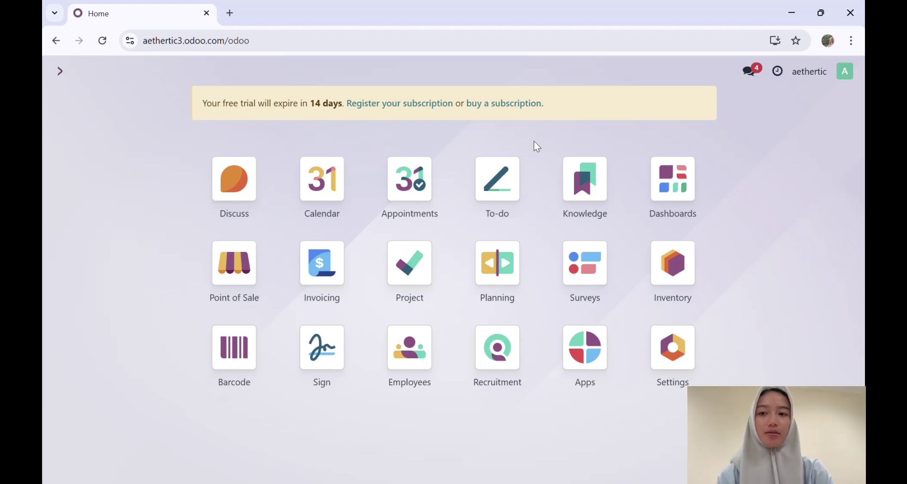
- Open Point of Sale and choose 'Create my own products' instead of sample data
left_click(234, 288)
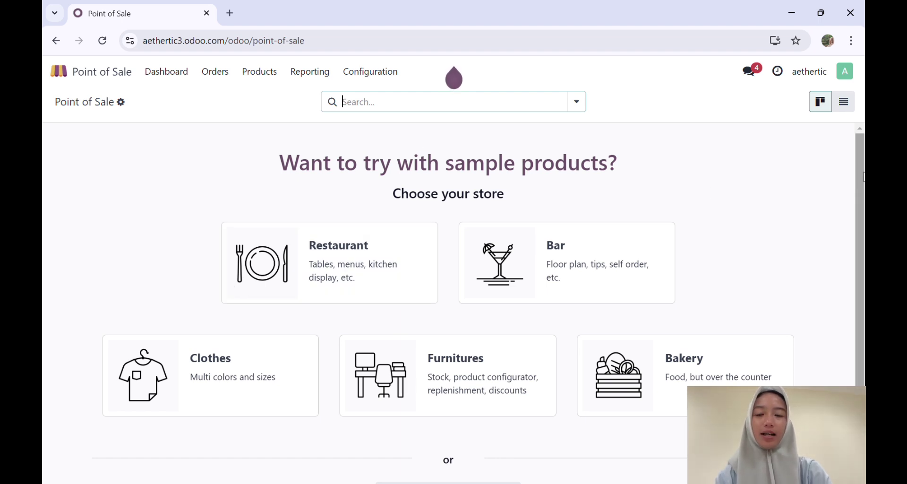
scroll(802, 226, "down", 2)
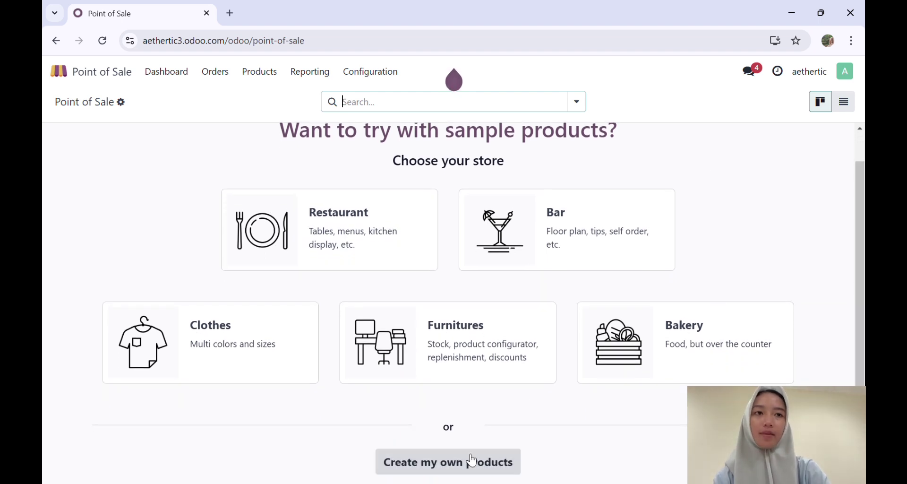
left_click(473, 460)
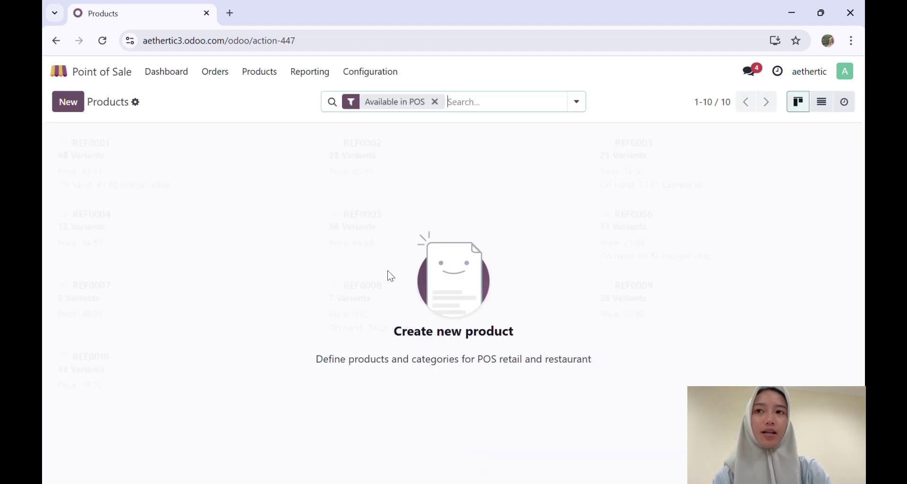
- Create product Cardigan Rajut with sales price Rp 85,000 and 11% sales tax
left_click(75, 107)
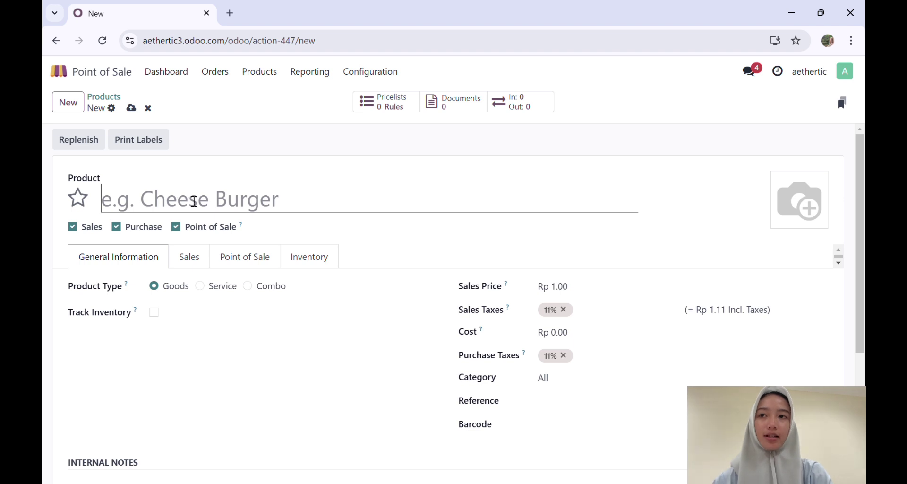
type("C")
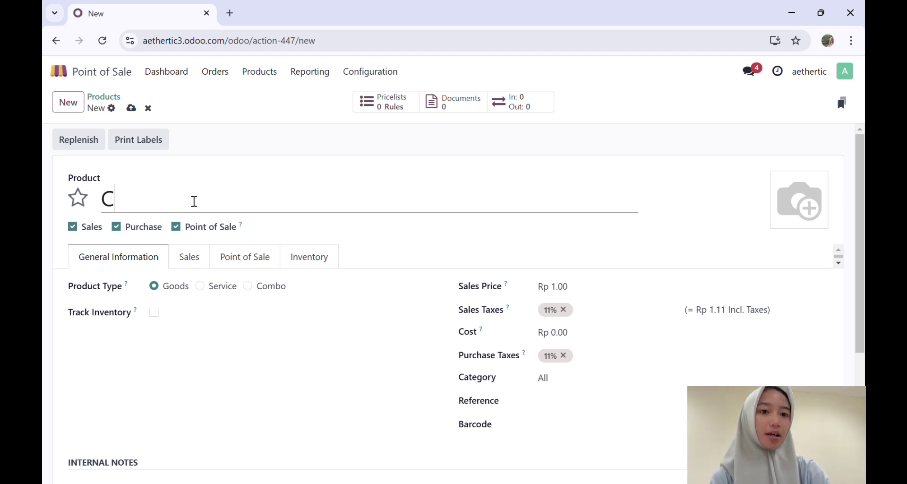
type("ardigan R")
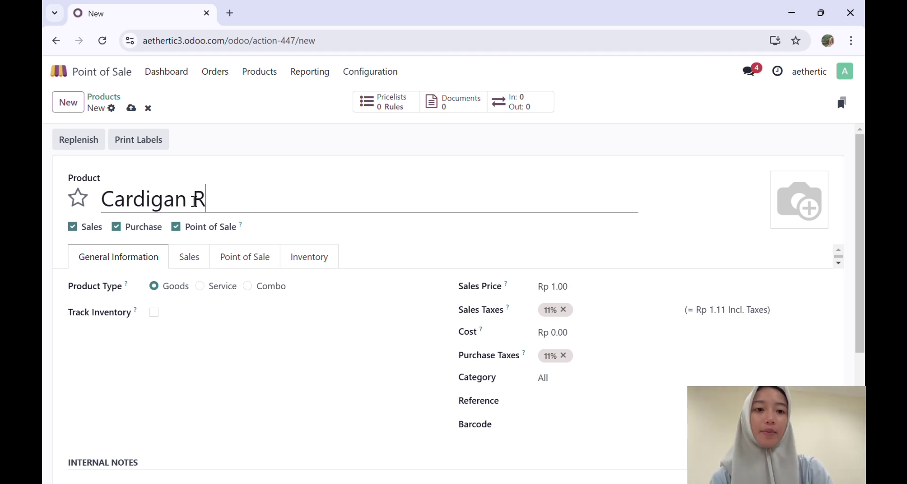
type("ajut")
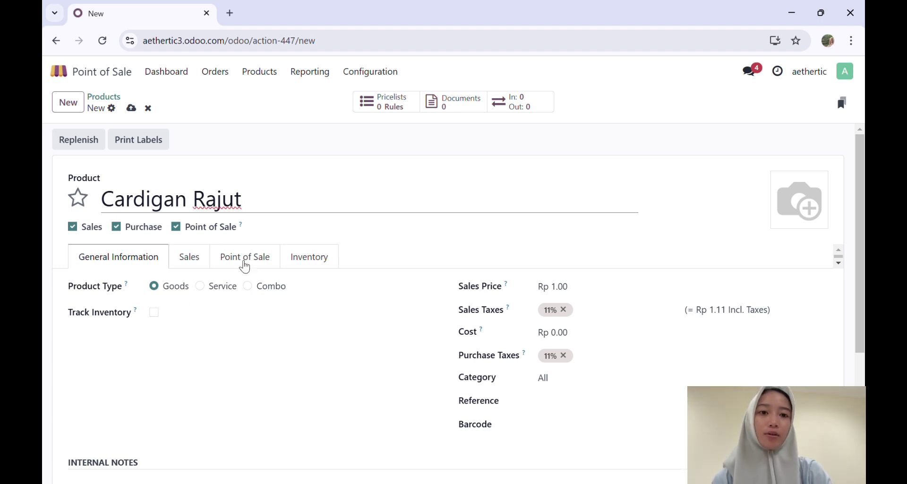
left_click(595, 296)
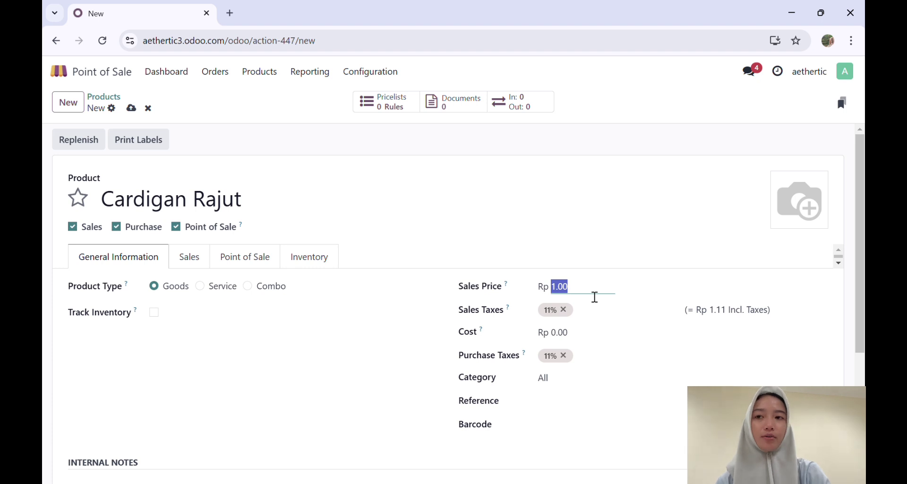
type("85000")
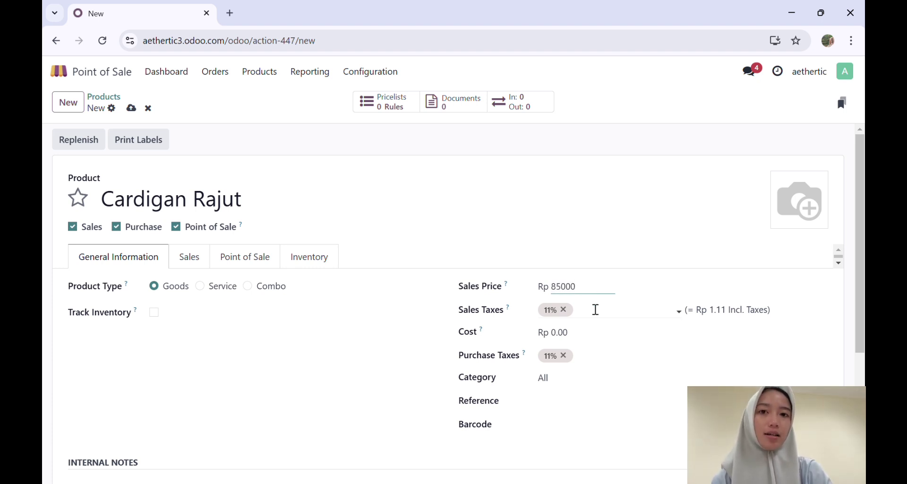
left_click(590, 316)
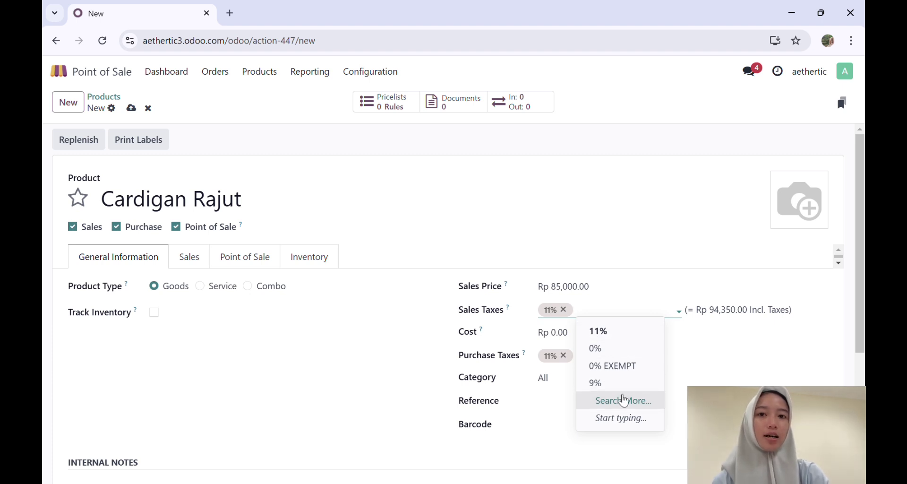
left_click(619, 333)
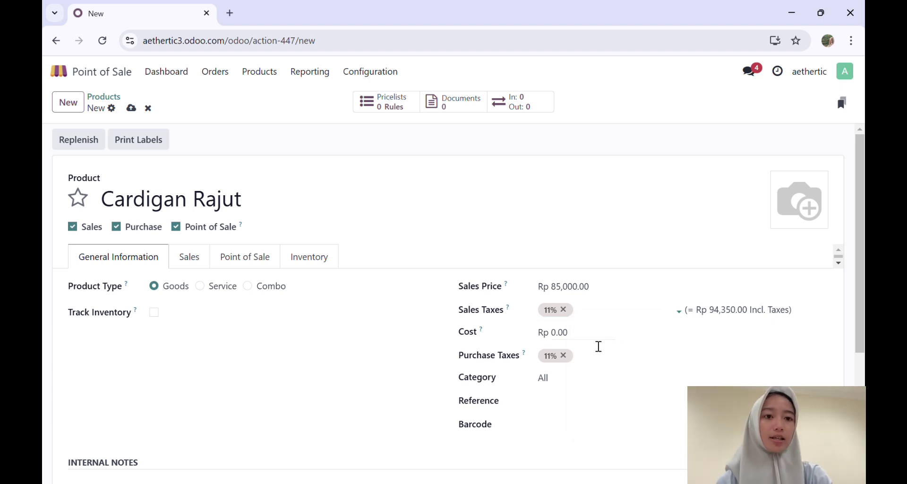
- Set cost Rp 70,000, keep category All, upload a product photo, and save
left_click(598, 342)
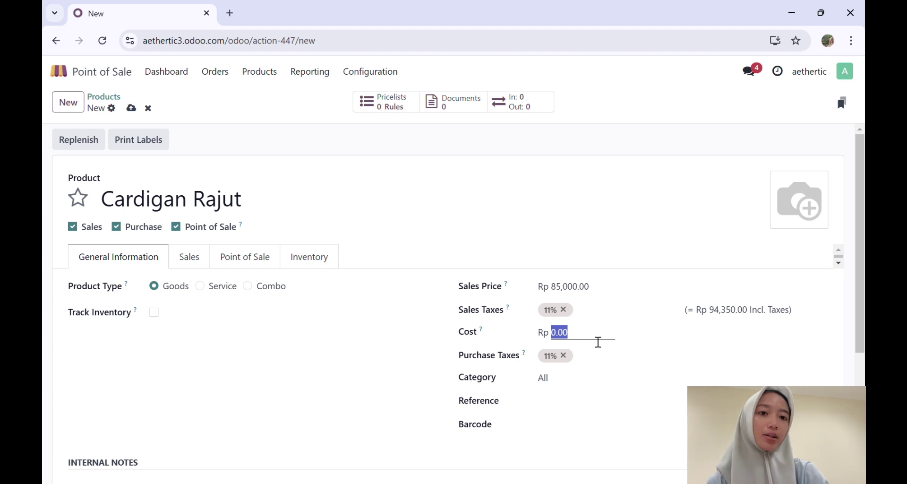
type("70000")
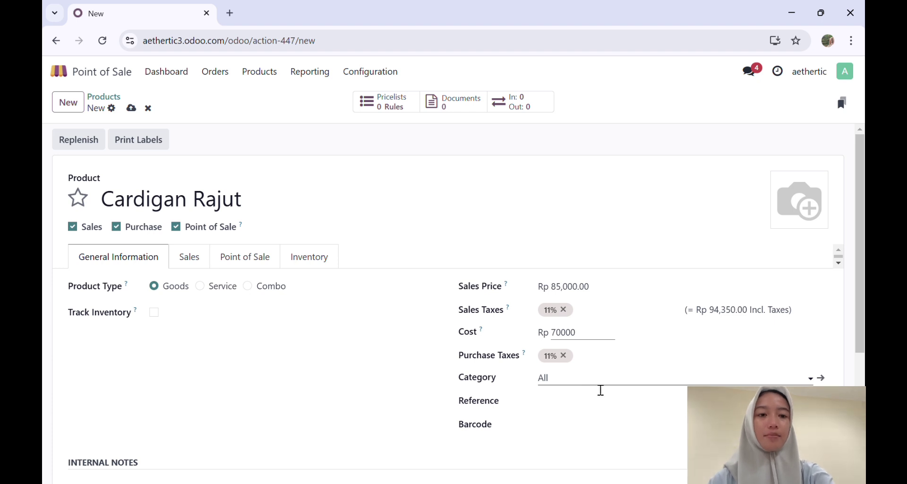
left_click(548, 379)
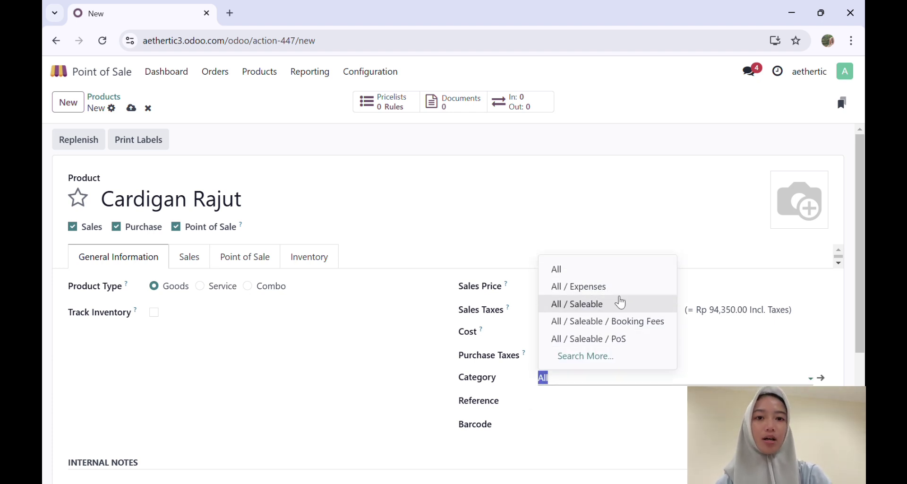
left_click(606, 271)
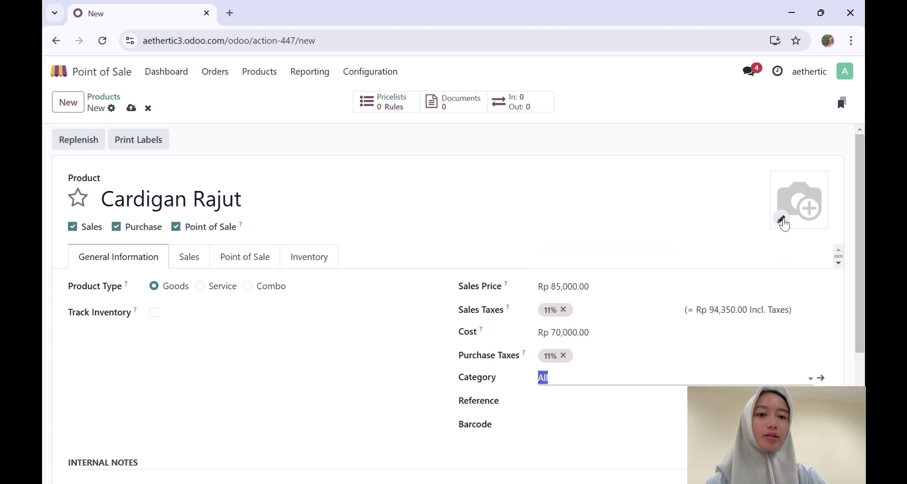
left_click(781, 221)
left_click(782, 222)
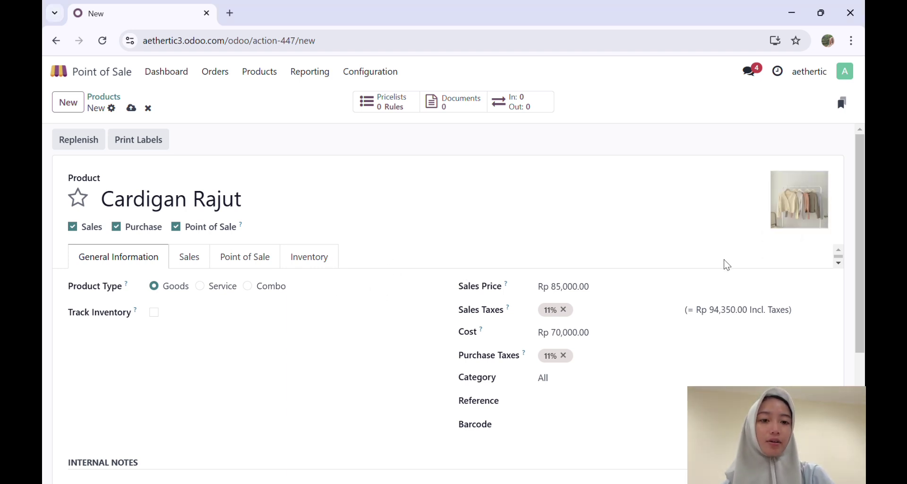
left_click_drag(859, 231, 864, 195)
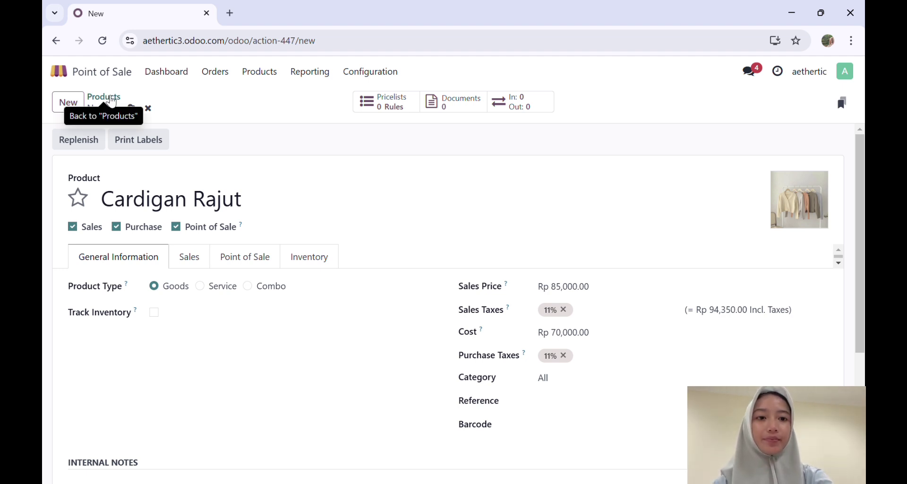
left_click(112, 100)
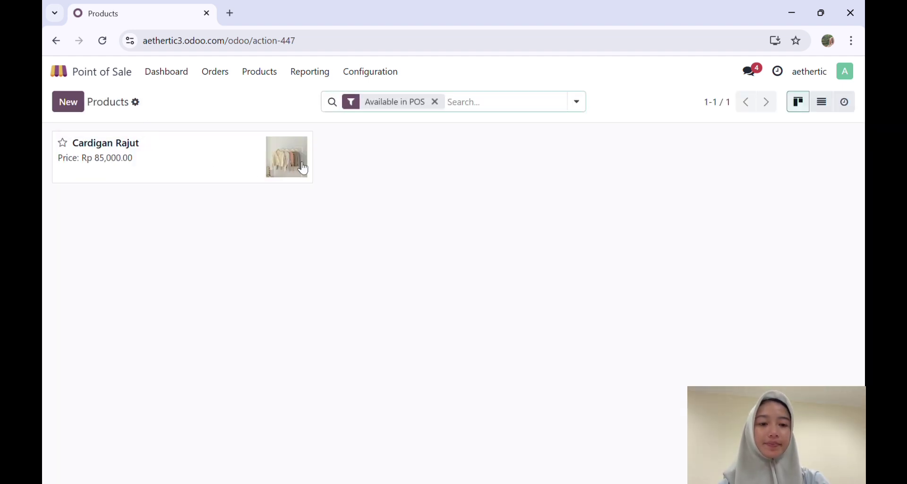
- Create product Loose Pants priced Rp 105,000, replacing the 11% sales tax with 12%
left_click(71, 108)
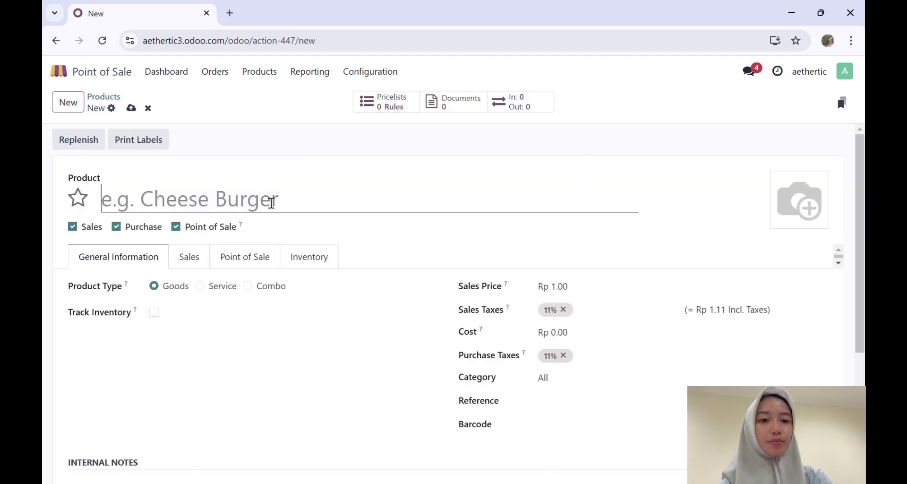
type("L")
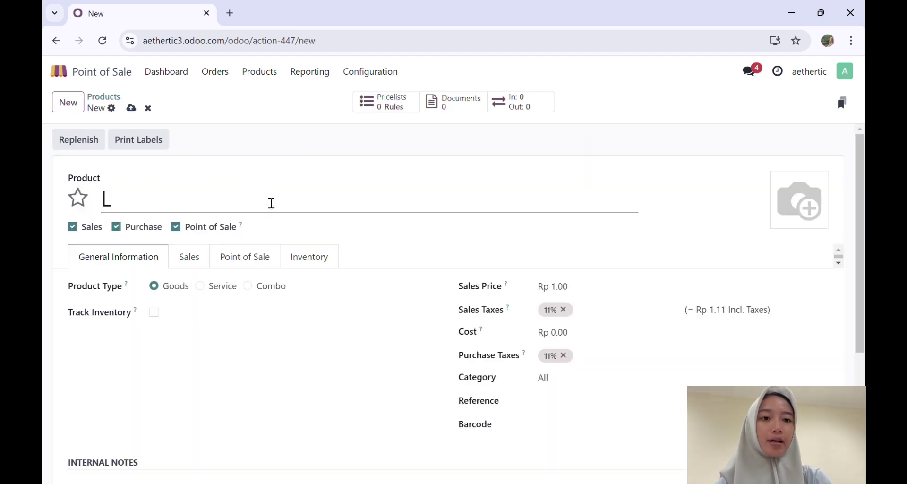
type("oose P")
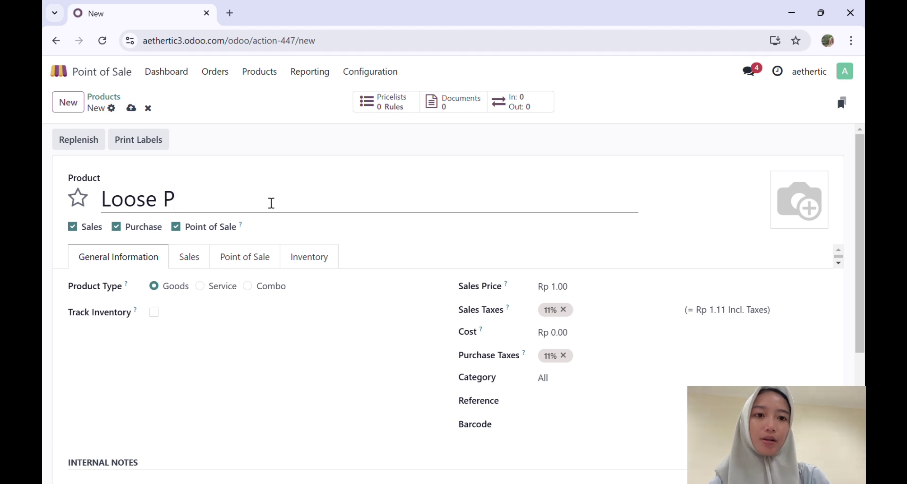
type("ants")
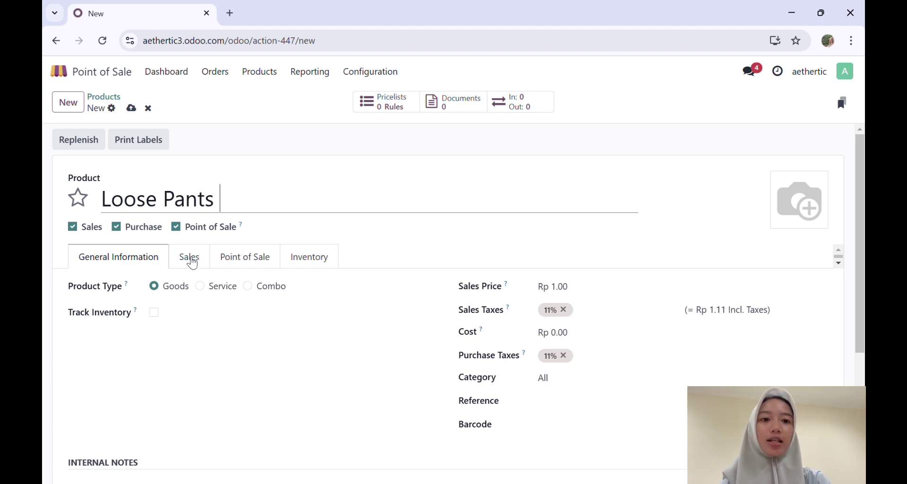
left_click(569, 296)
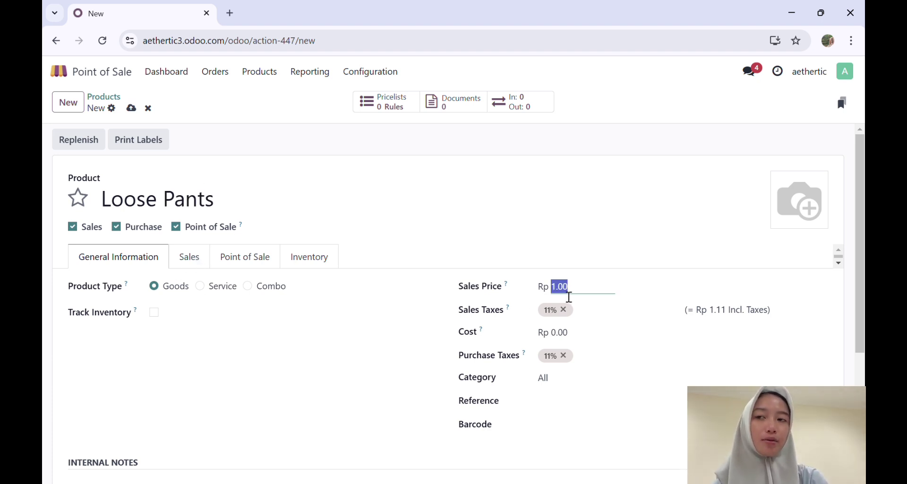
type("105000")
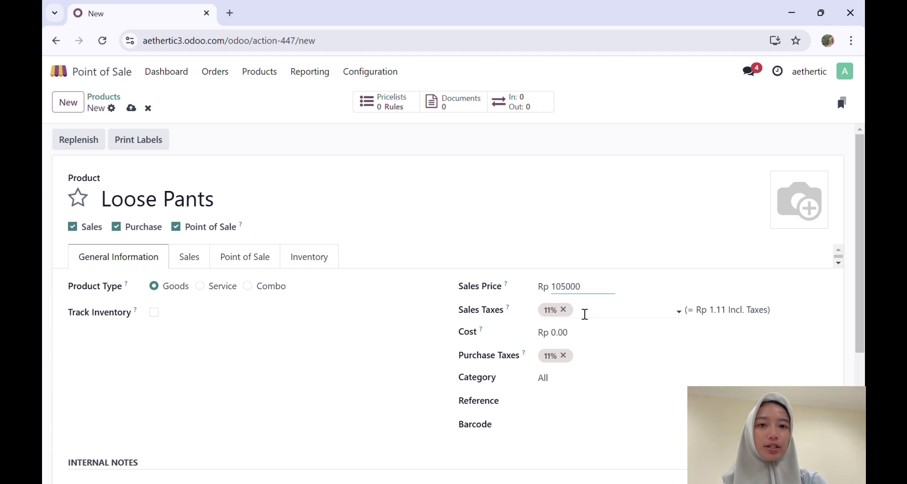
left_click(585, 314)
left_click(631, 418)
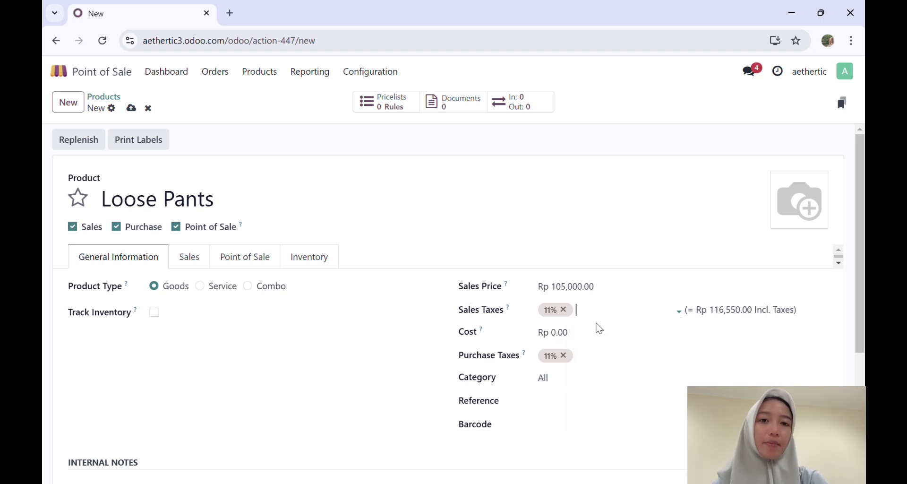
type("12")
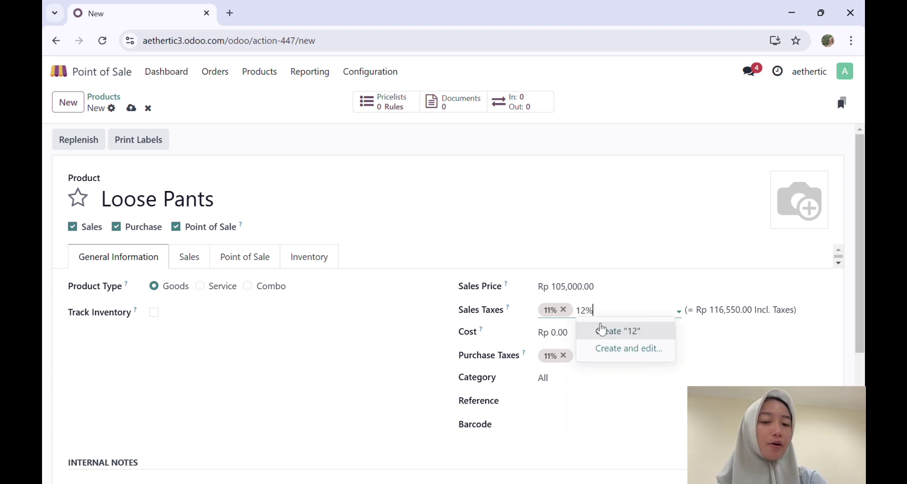
left_click(618, 341)
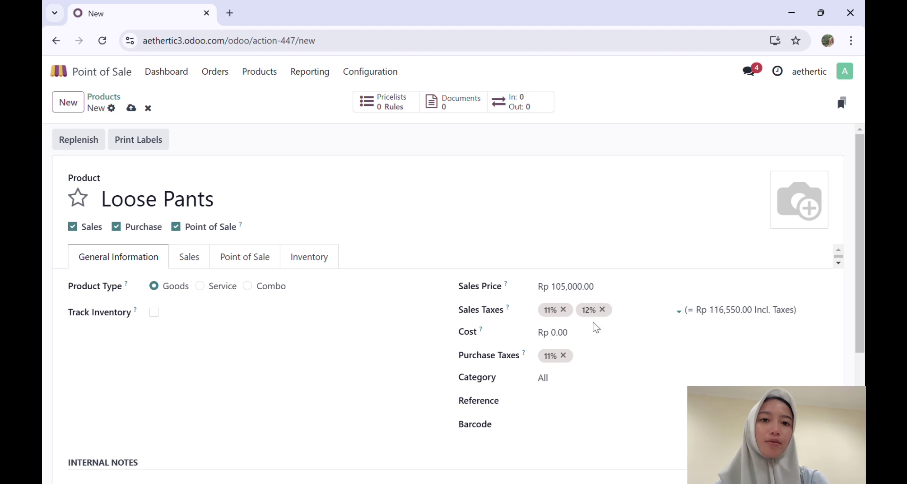
left_click(564, 309)
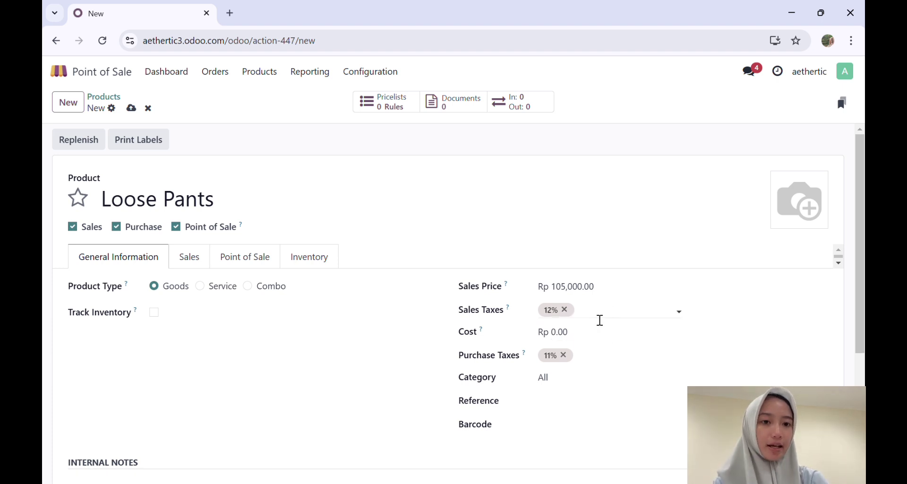
left_click(600, 319)
- Set cost Rp 80,000 with 11% purchase tax, keep category All, and save
left_click(572, 332)
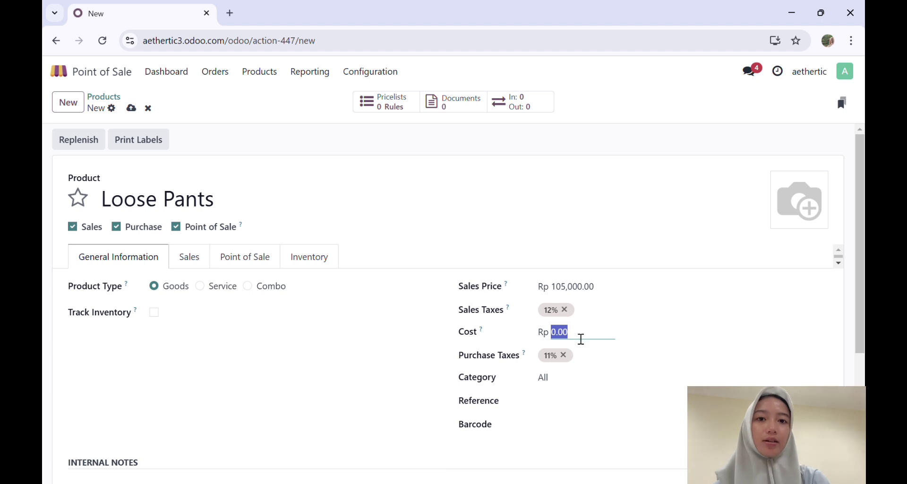
type("80")
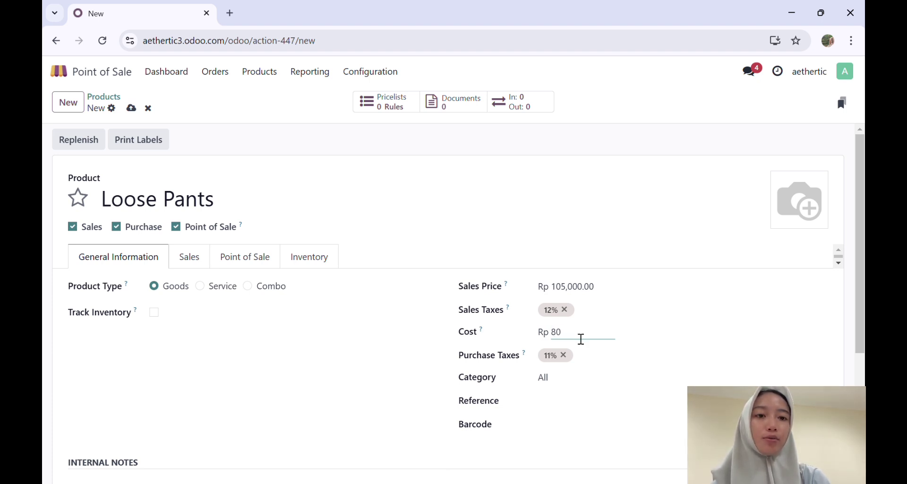
type(",000")
left_click(585, 356)
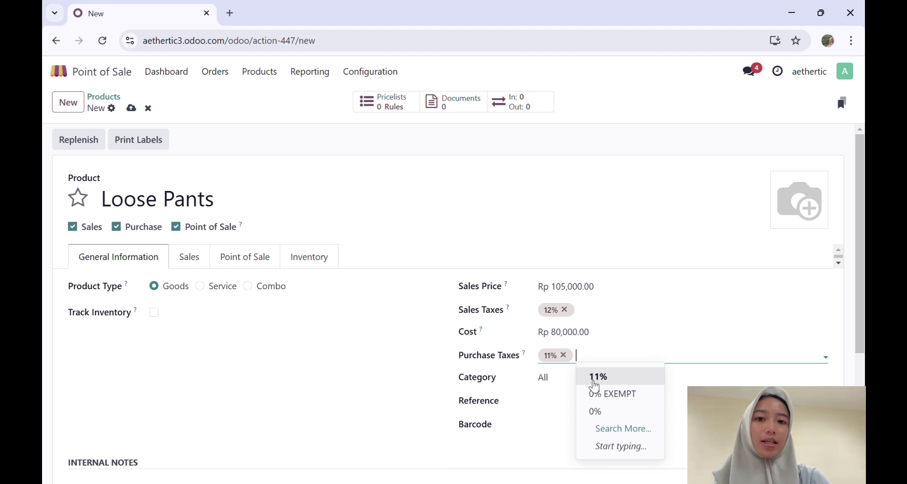
left_click(594, 381)
left_click(571, 382)
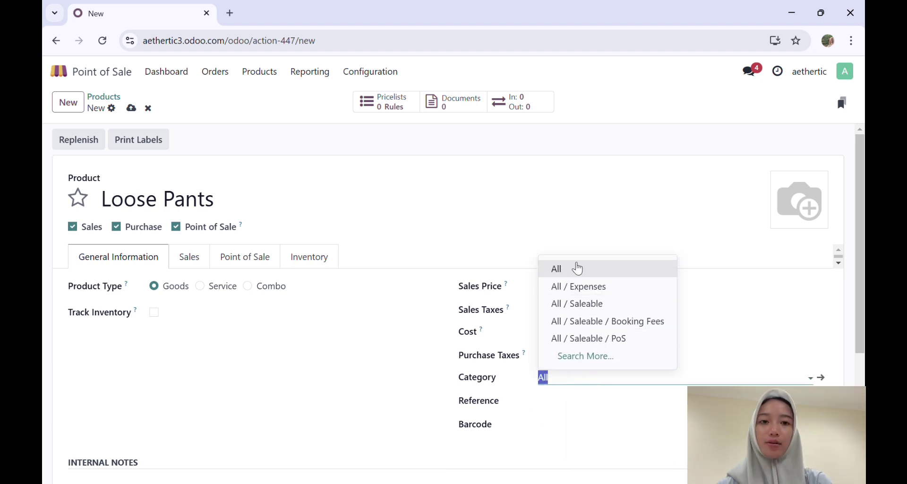
left_click(577, 268)
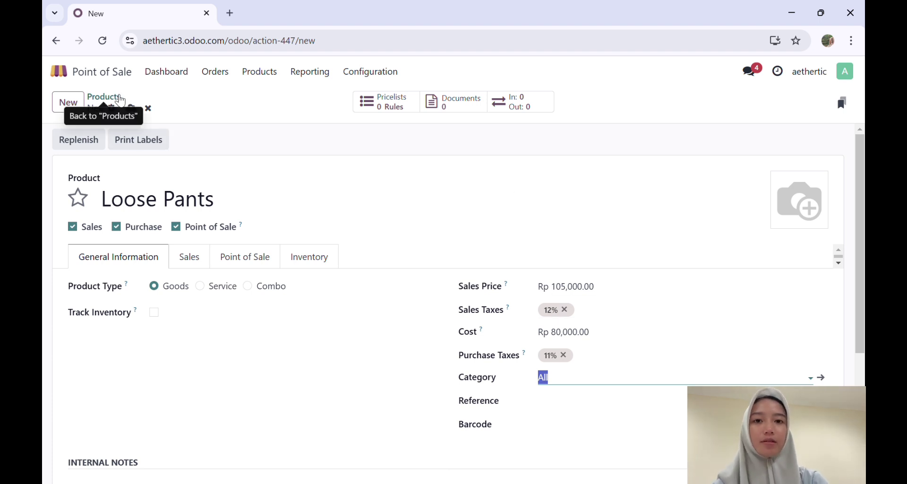
left_click(119, 97)
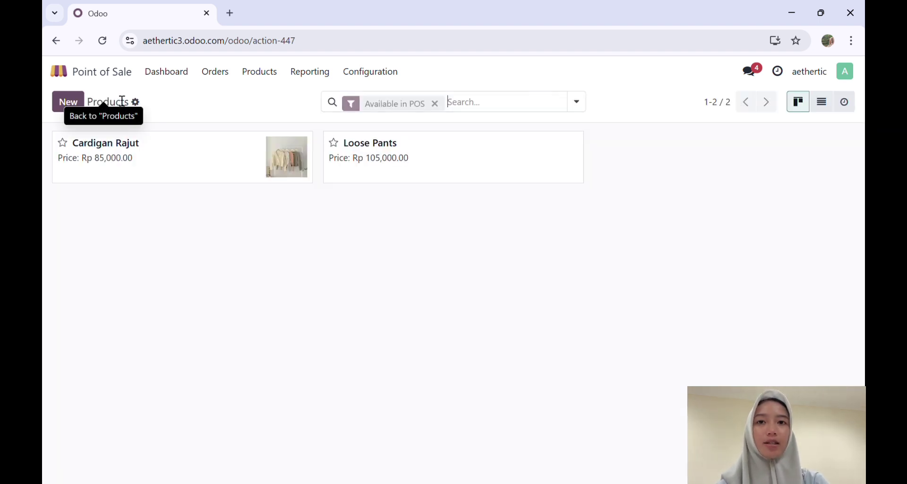
- Check the Loose Pants product, then go back through Products to the home menu
left_click(407, 163)
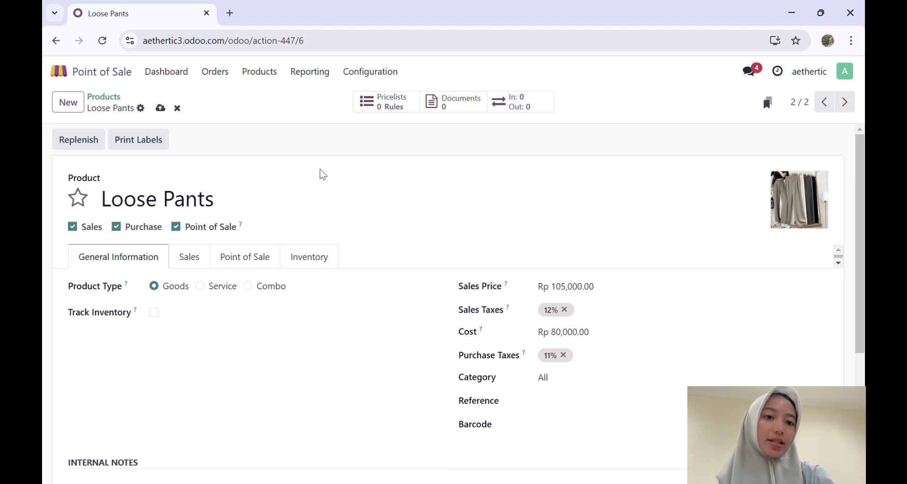
left_click(104, 96)
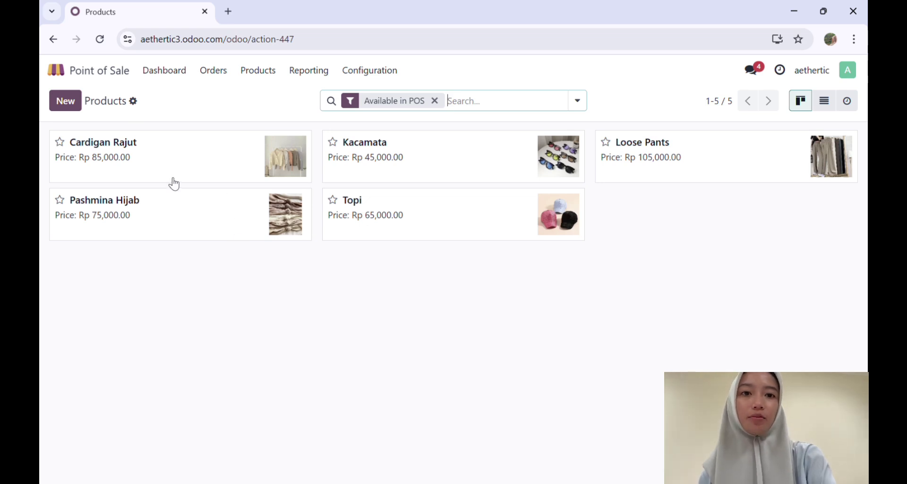
left_click(101, 70)
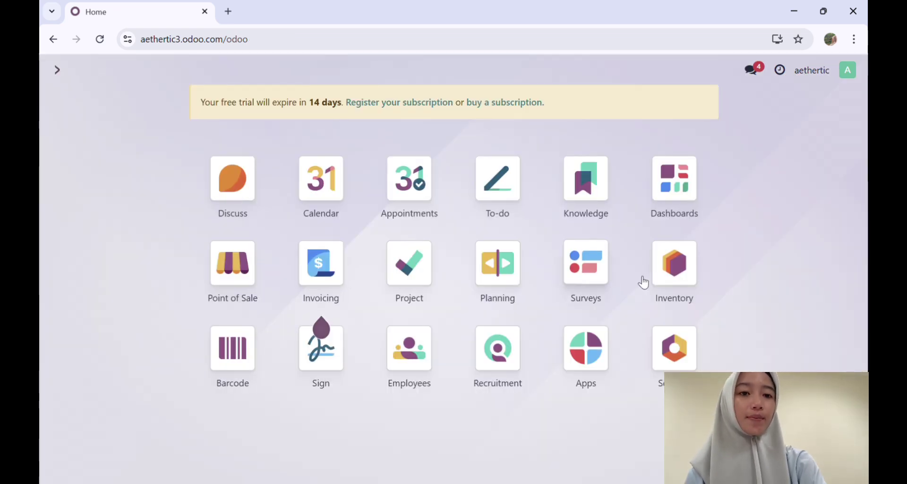
- Go to Inventory's Receipts and start a new receipt
left_click(681, 277)
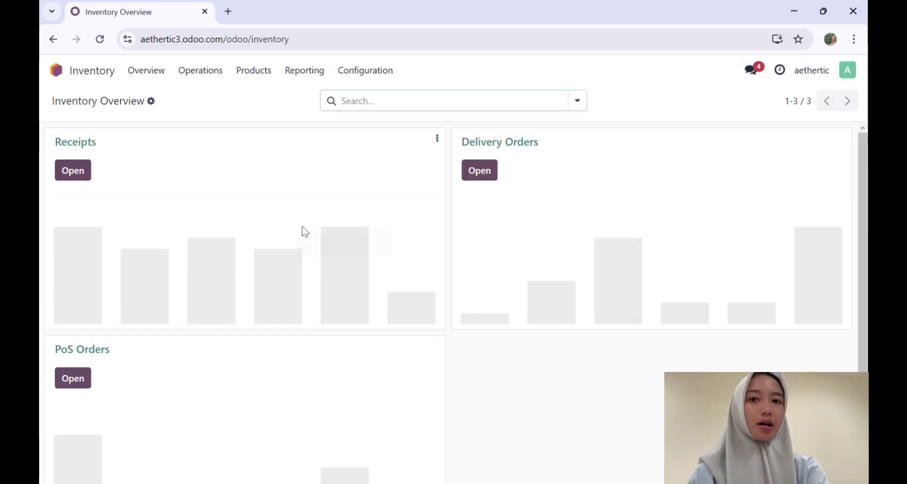
left_click(79, 171)
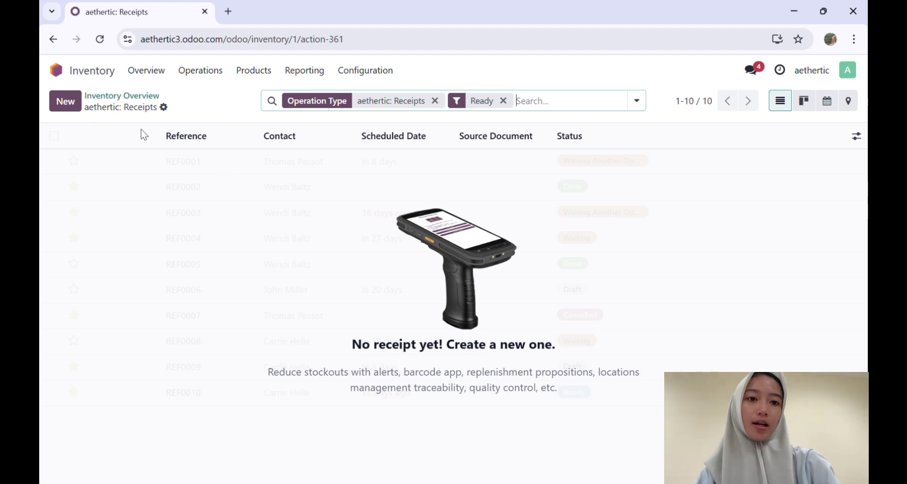
left_click(78, 106)
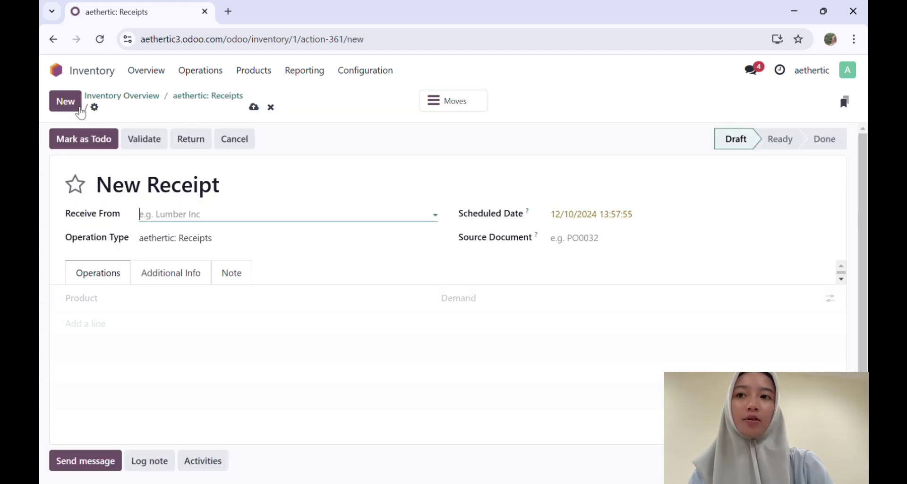
- Receive from aethertic via aethertic: Receipts, adding Cardigan Rajut with demand 35
left_click(235, 222)
left_click(222, 237)
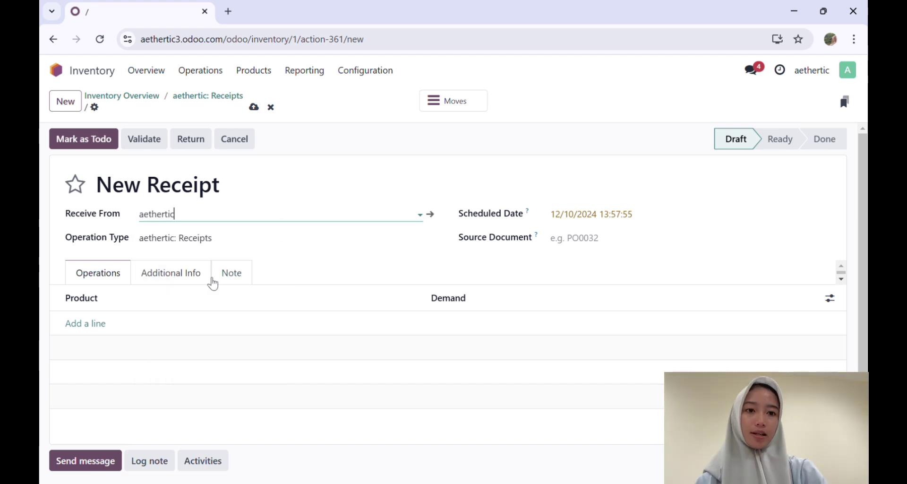
left_click(217, 245)
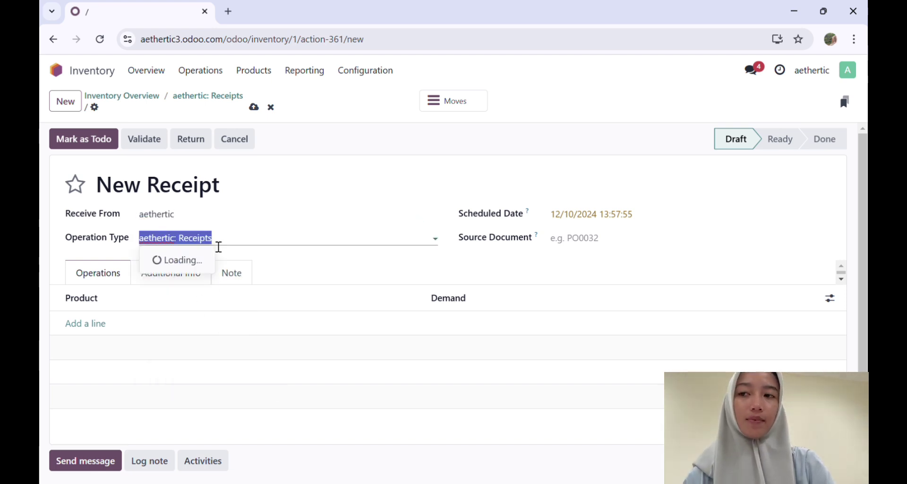
left_click(214, 267)
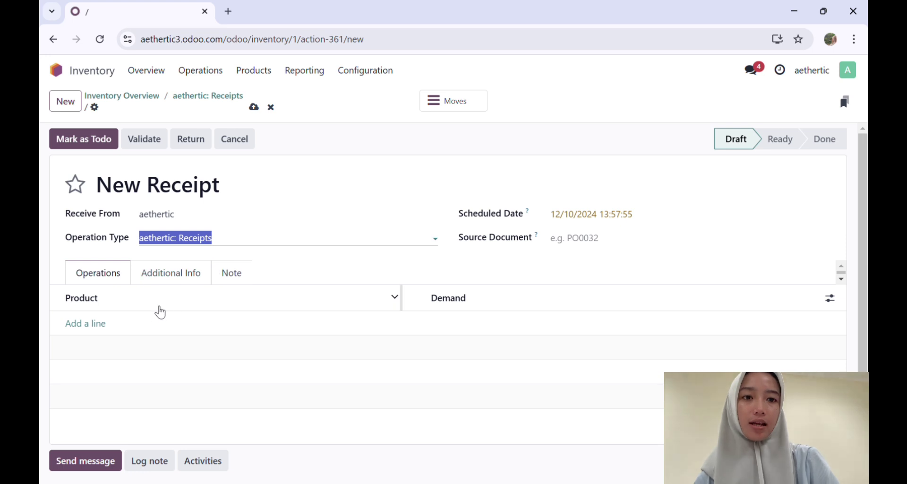
left_click(99, 333)
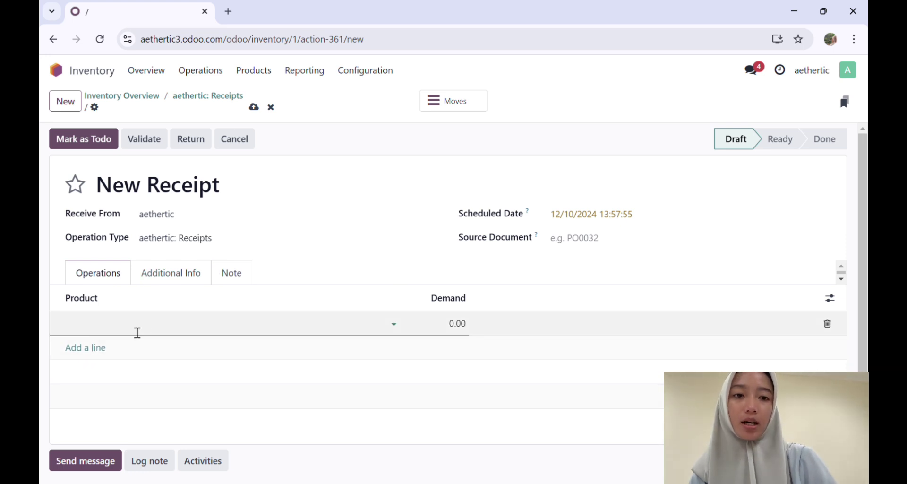
type("c")
left_click(136, 344)
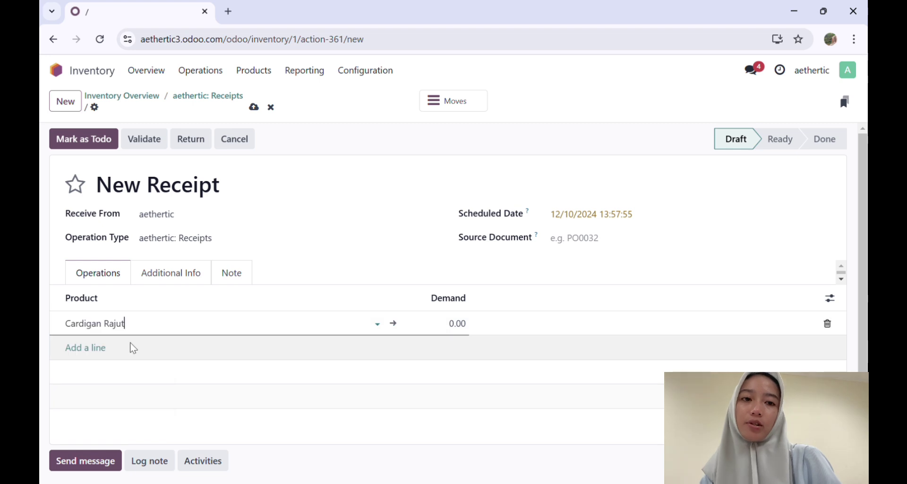
left_click(465, 326)
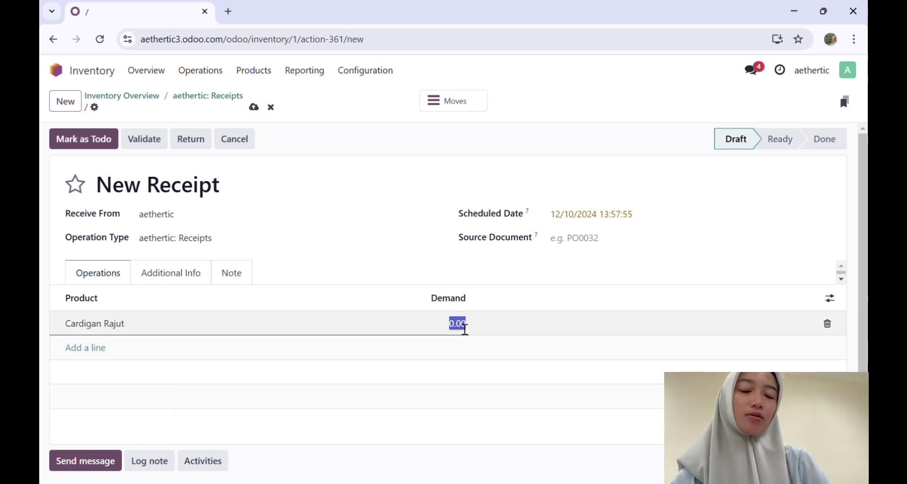
type("35")
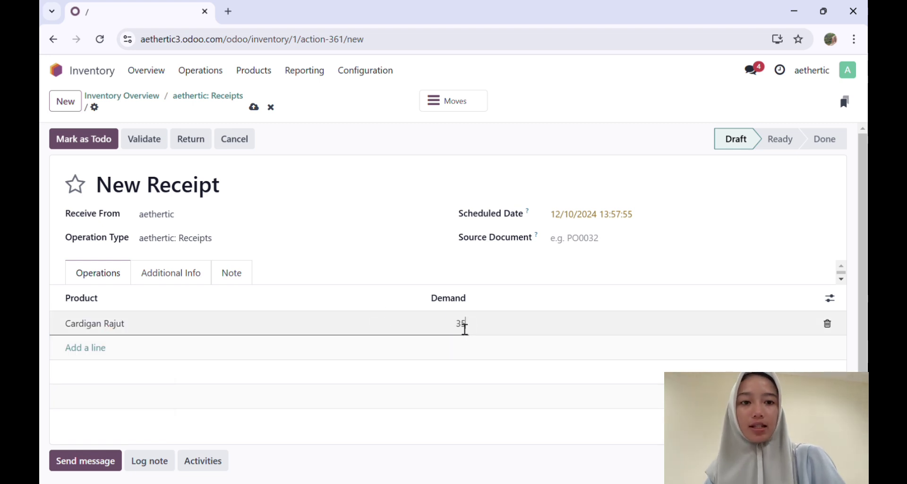
left_click(312, 360)
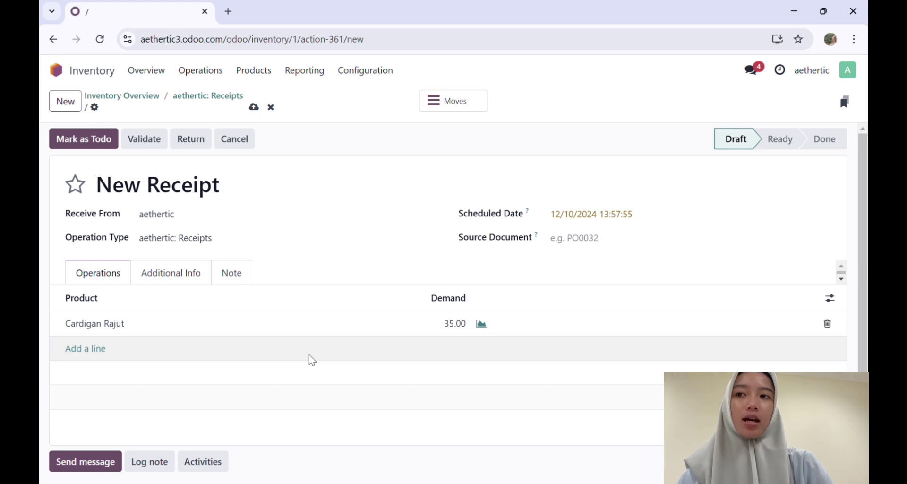
- Add lines for Kacamata (15) and Loose Pants (20)
left_click(106, 352)
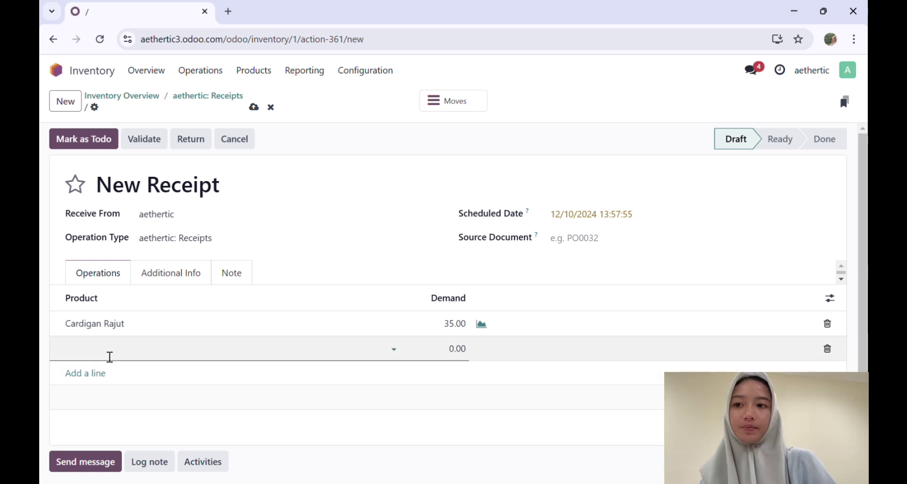
left_click(118, 240)
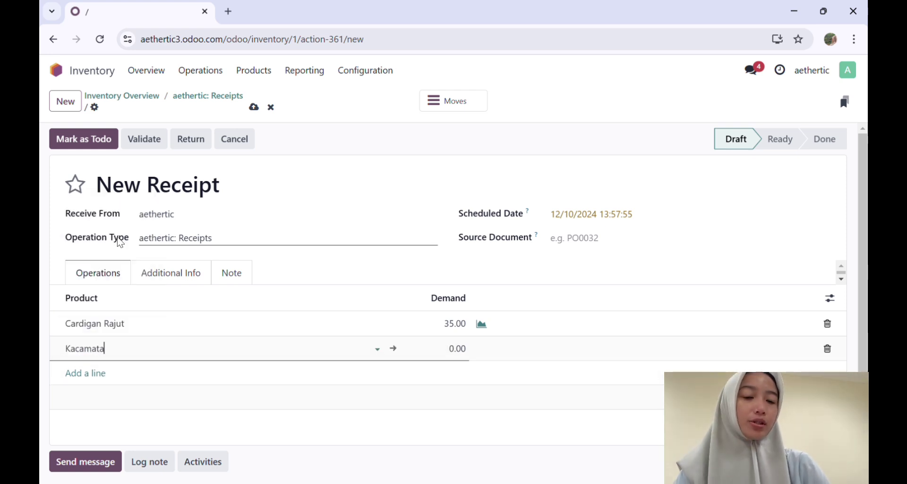
left_click(472, 356)
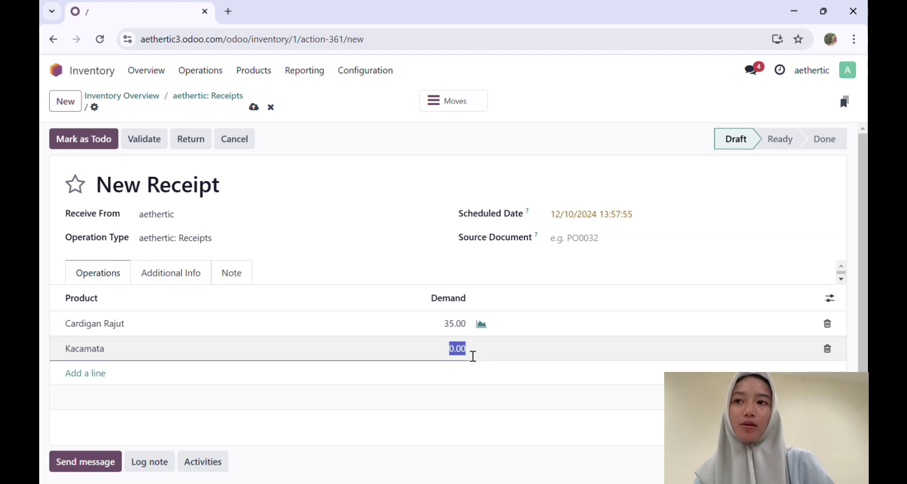
type("15")
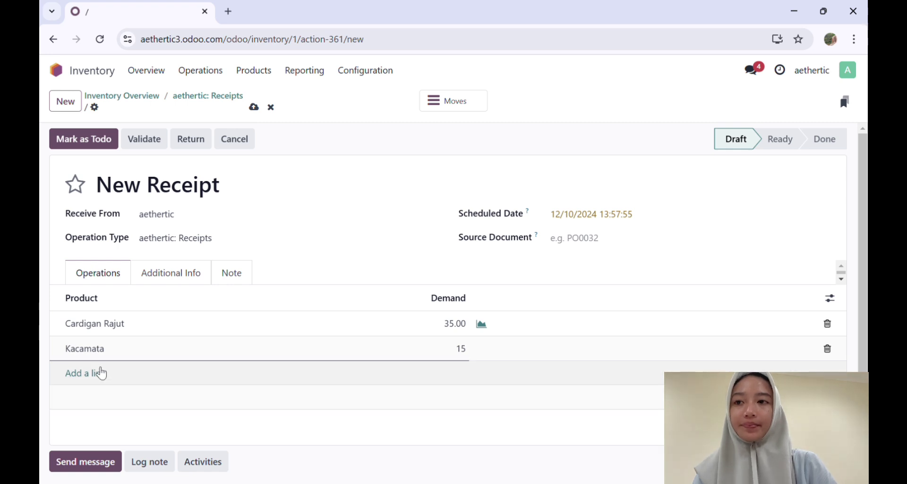
left_click(98, 373)
left_click(104, 376)
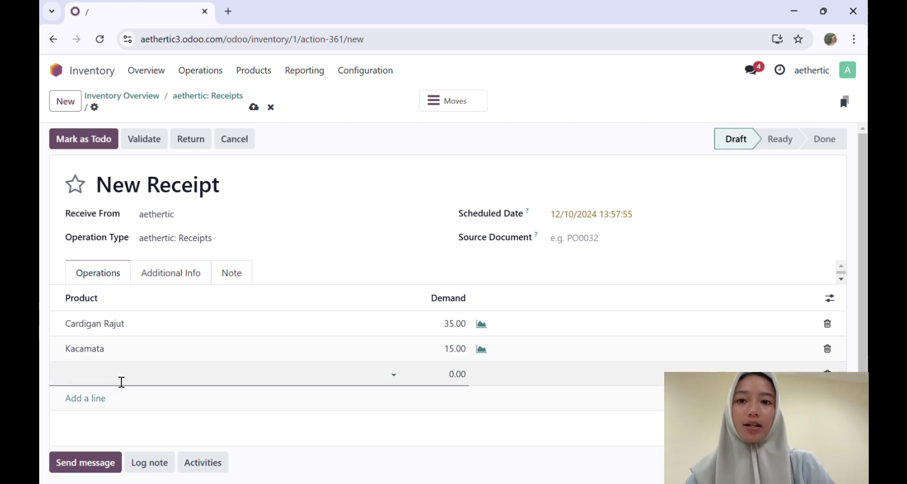
left_click(122, 381)
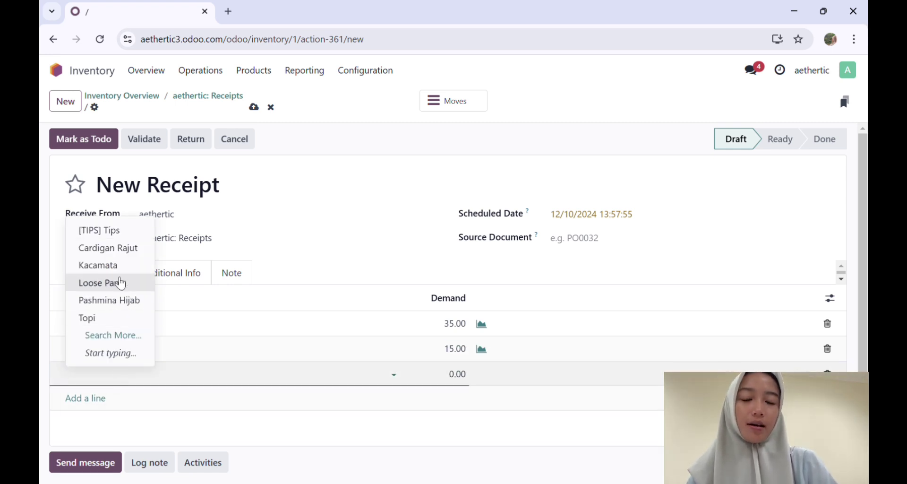
left_click(121, 283)
left_click(458, 375)
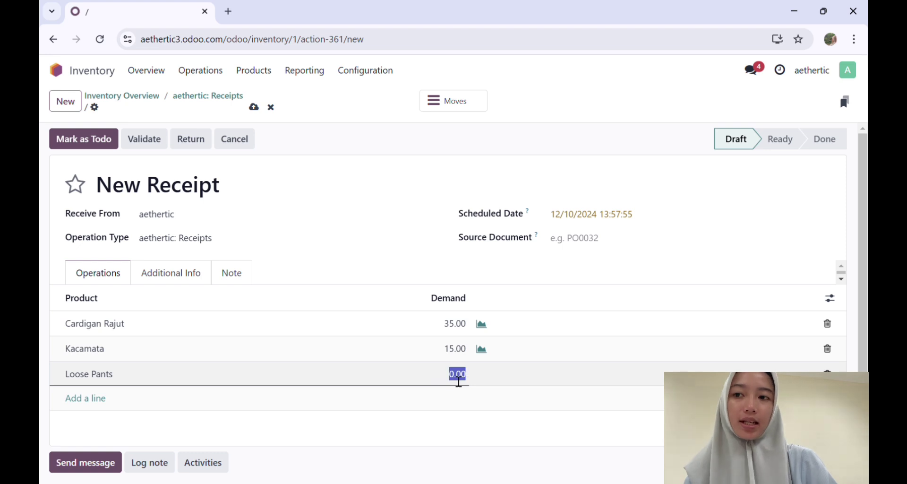
type("2")
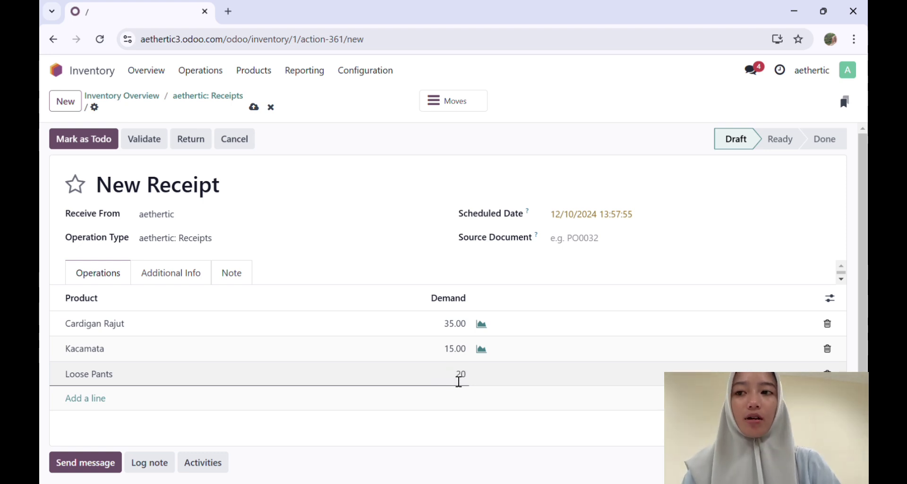
left_click(152, 413)
- Add lines for Pashmina Hijab (30) and Topi (25)
left_click(102, 409)
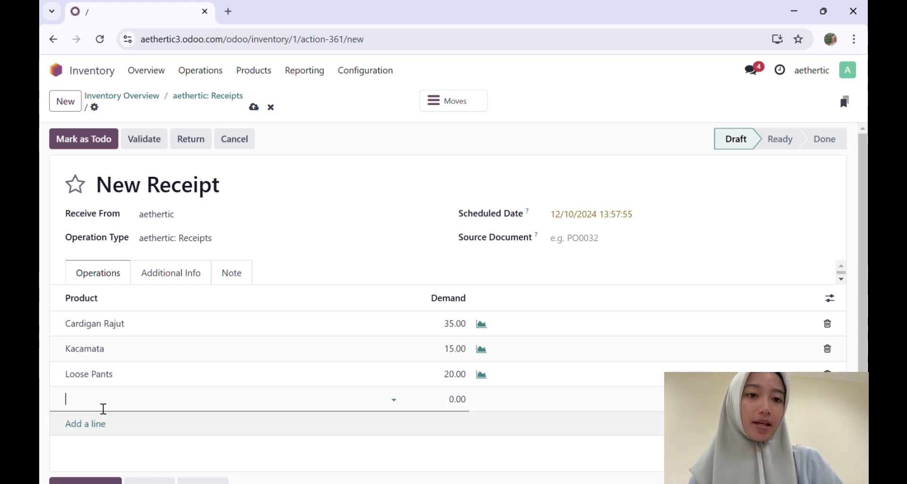
left_click(121, 405)
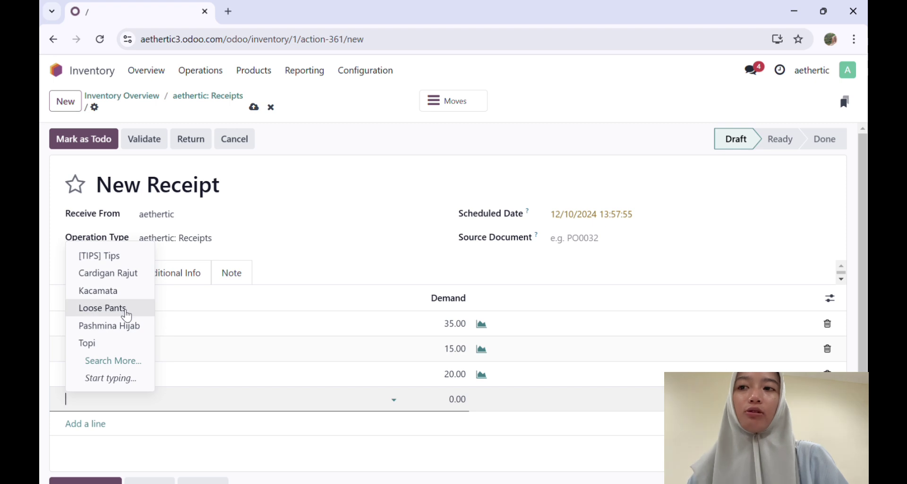
left_click(125, 325)
left_click(463, 401)
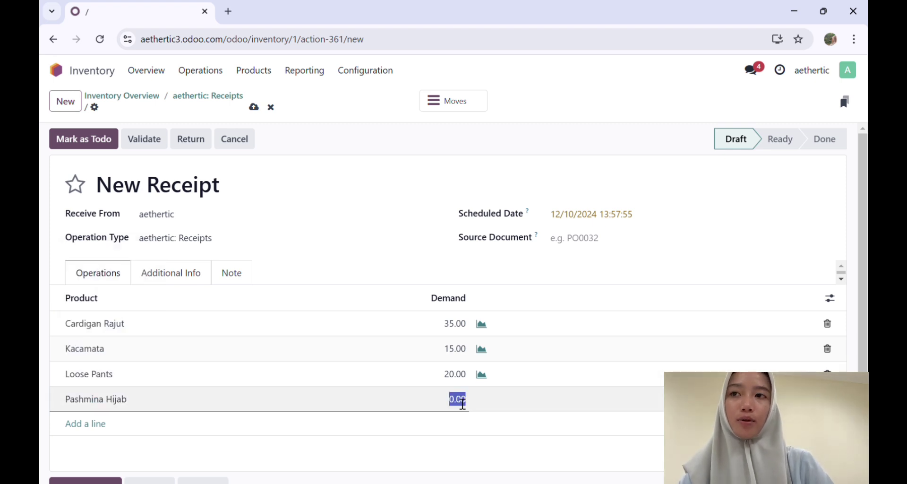
type("30")
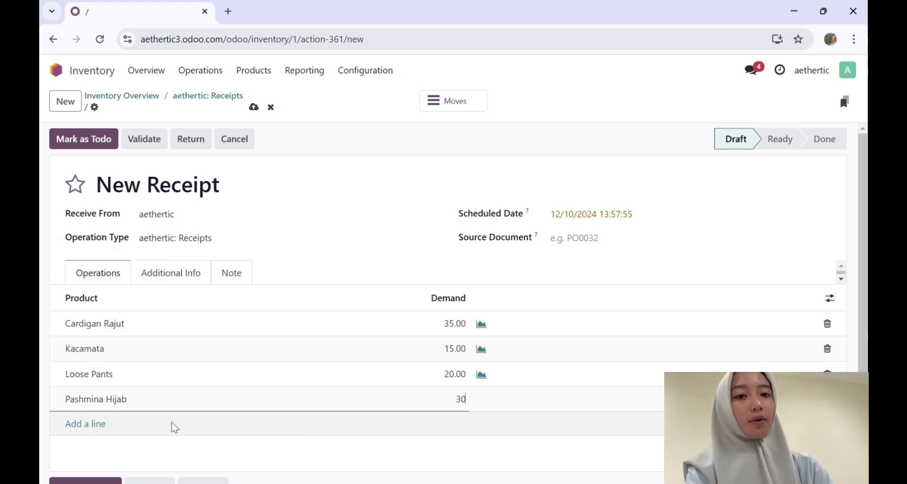
left_click(102, 425)
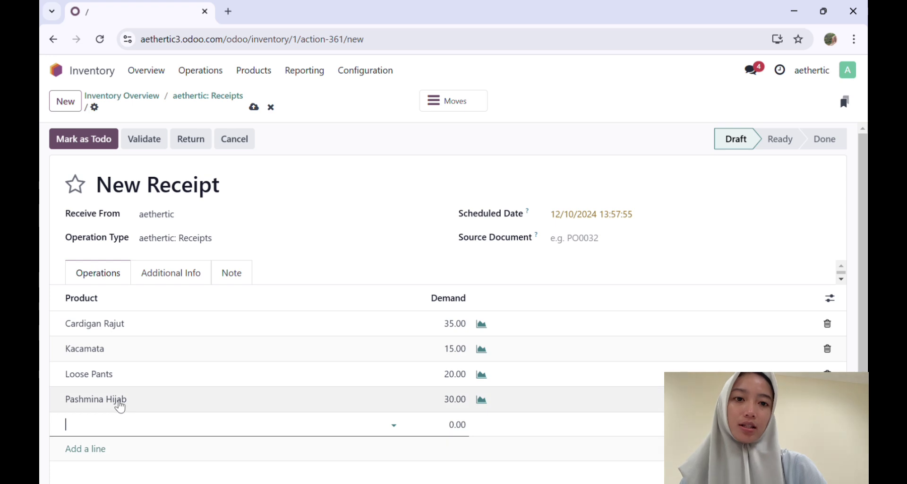
left_click(103, 368)
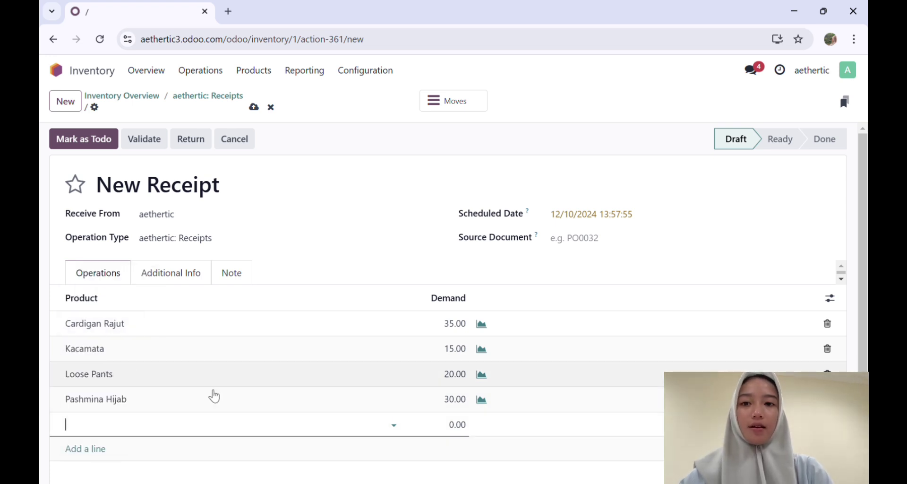
left_click(461, 425)
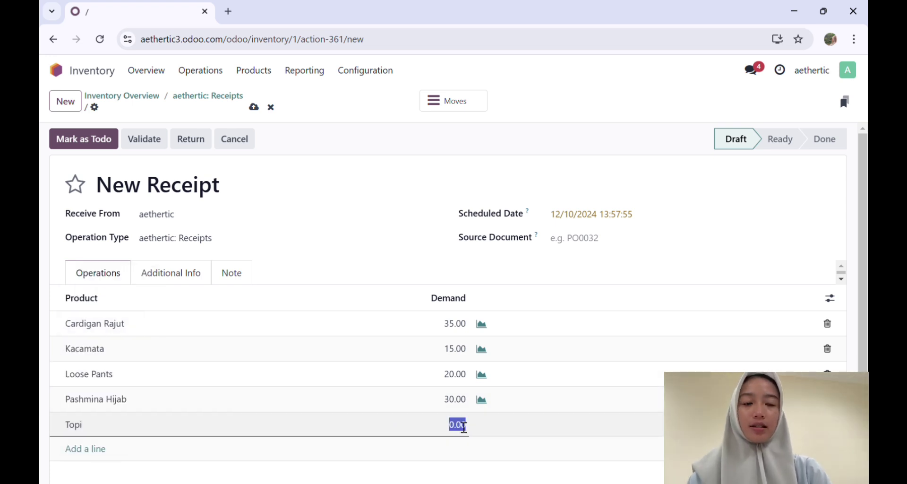
type("25")
left_click(470, 442)
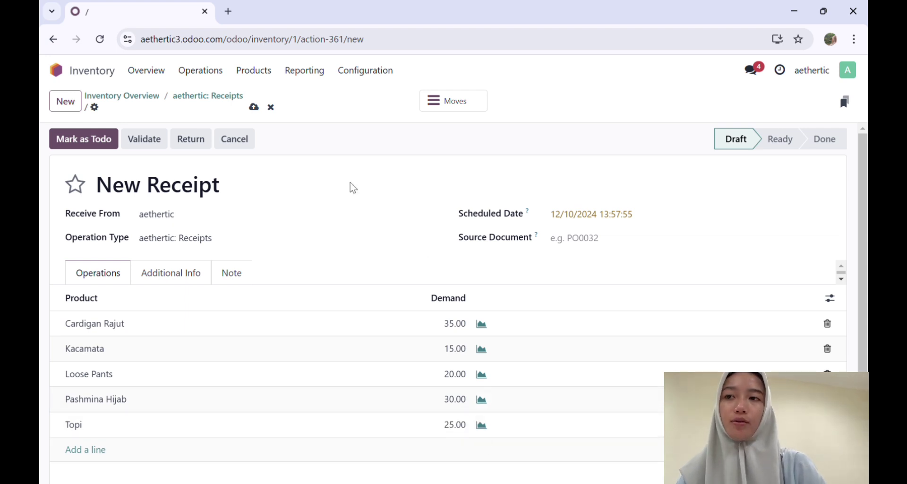
- Mark receipt WH/IN/00004 as To Do and validate it
left_click(94, 142)
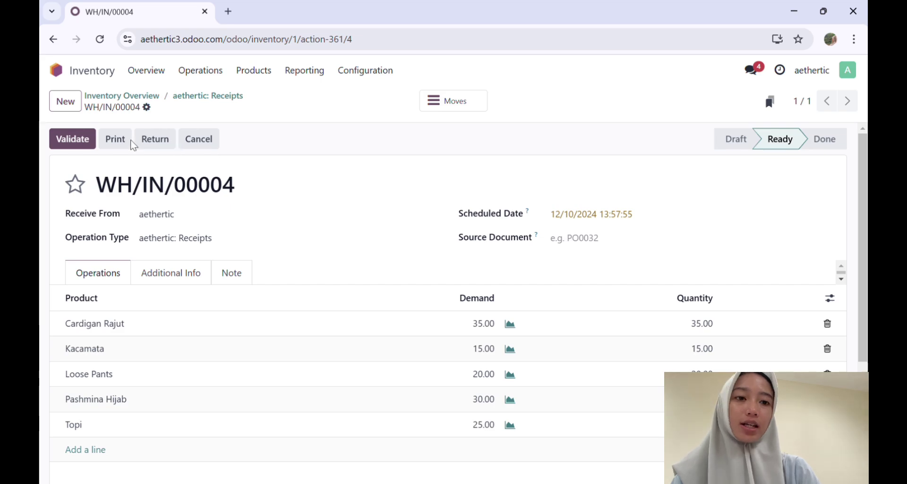
left_click(81, 140)
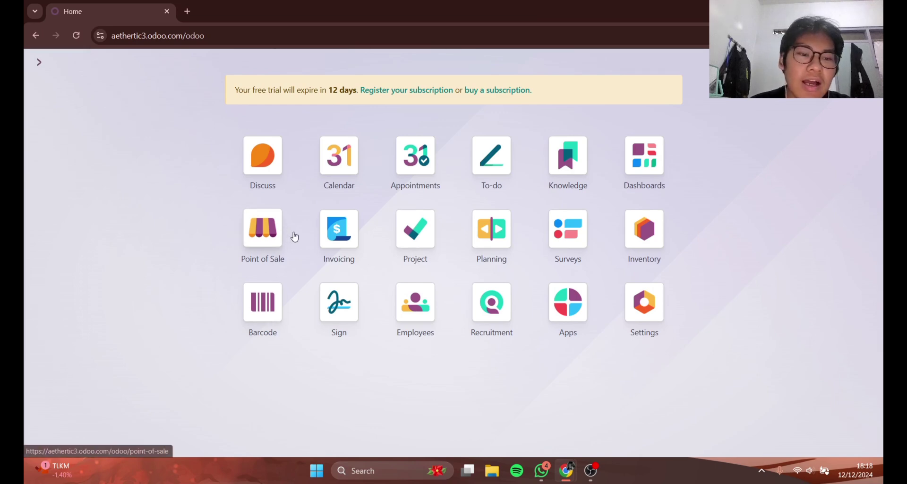
- Open Point of Sale, opt for own products, and reopen the app from the main menu
left_click(265, 230)
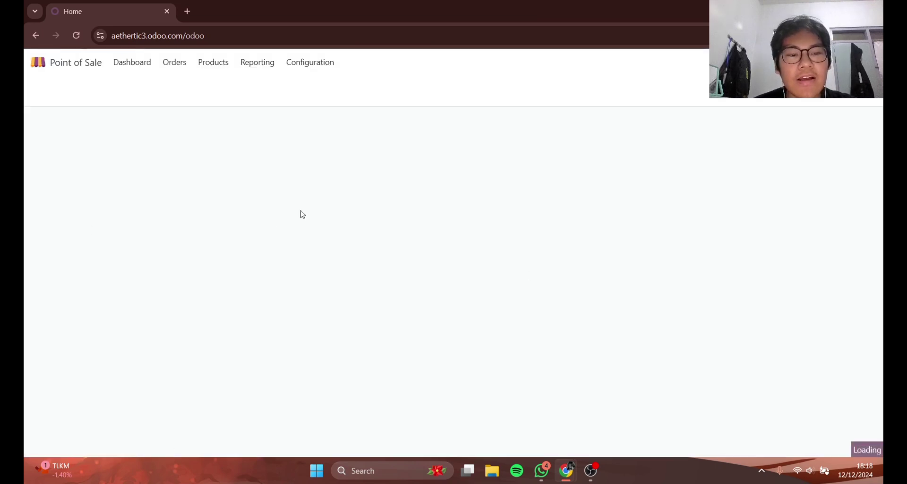
left_click(496, 431)
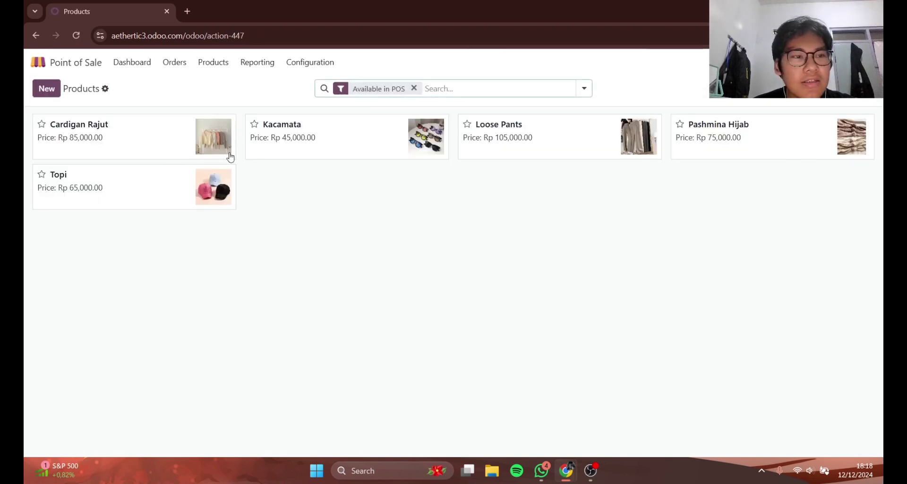
left_click(39, 61)
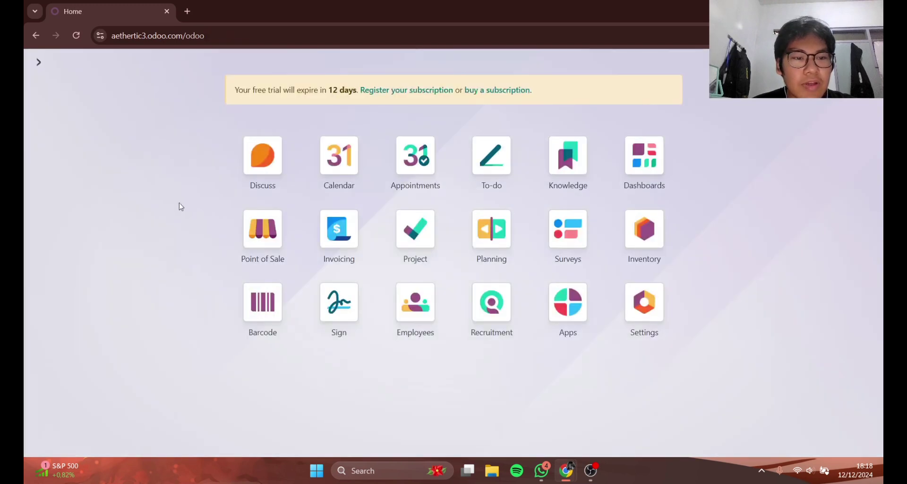
left_click(251, 215)
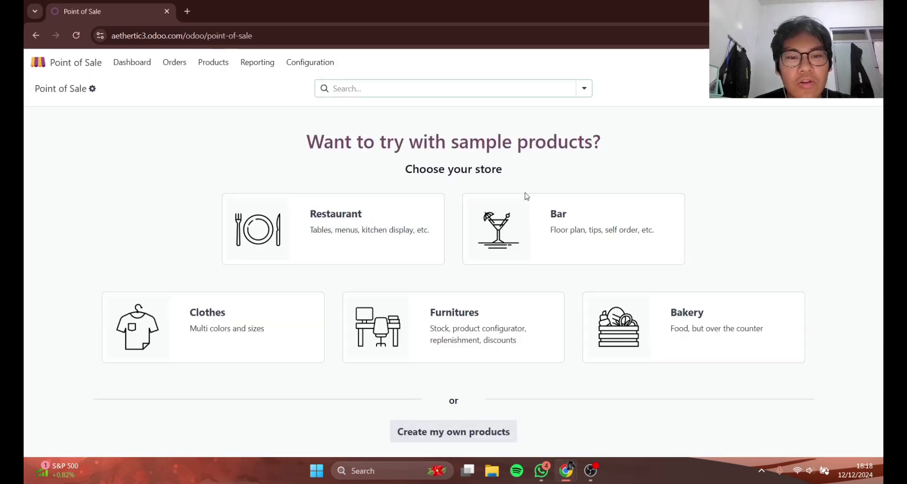
- Create and save a new point of sale named Aethertic, then reopen the dashboard
left_click(866, 100)
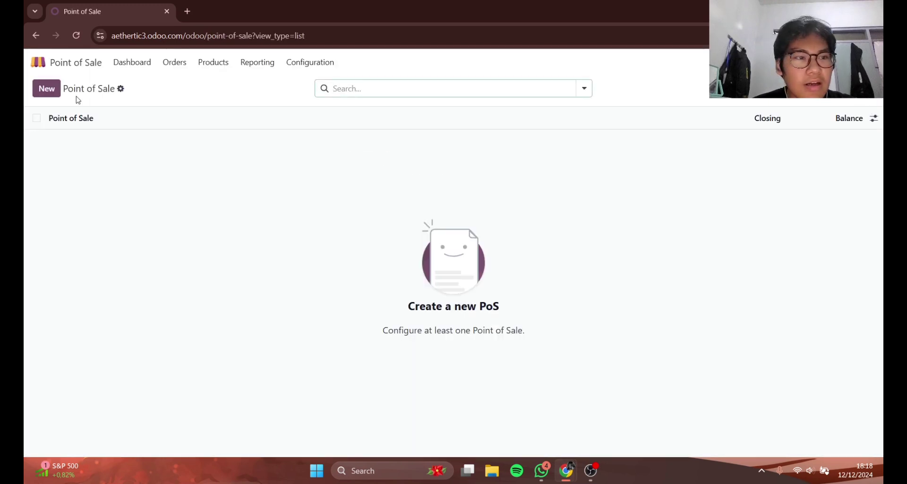
left_click(56, 92)
type("Aethertic")
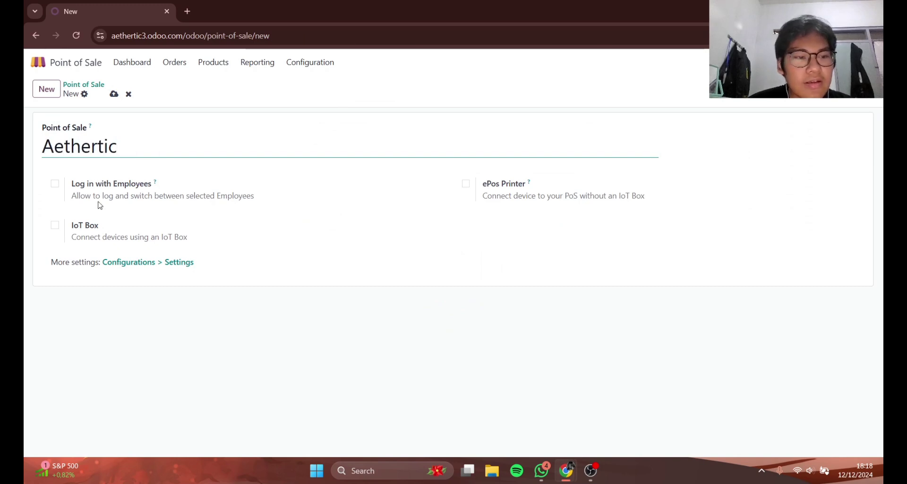
left_click(114, 93)
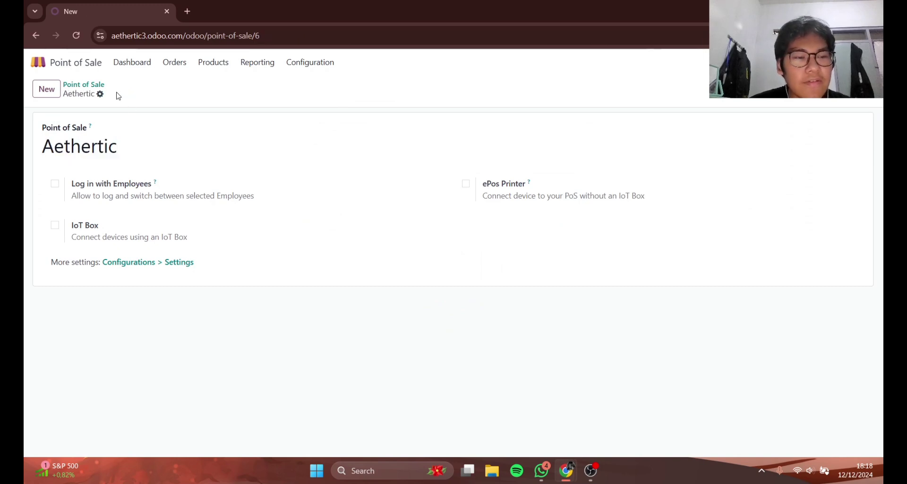
left_click(76, 64)
left_click(261, 227)
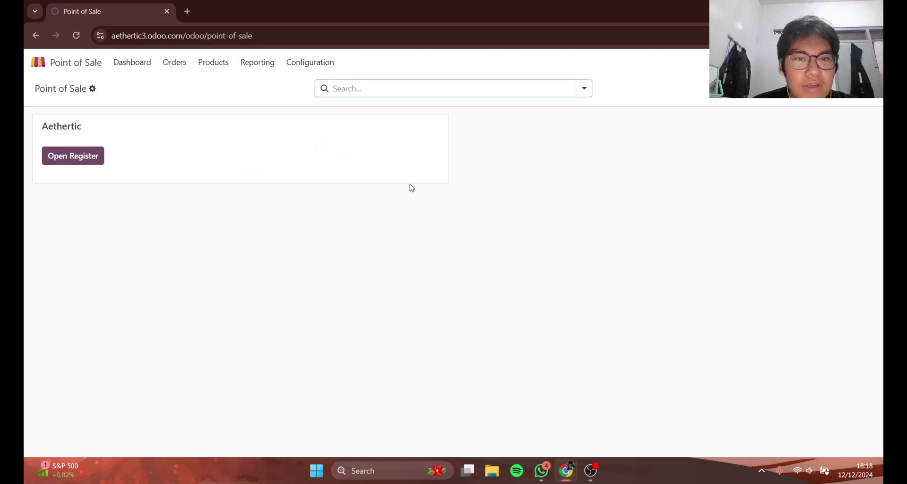
- Open the Aethertic register with 0.00 opening cash
left_click(67, 163)
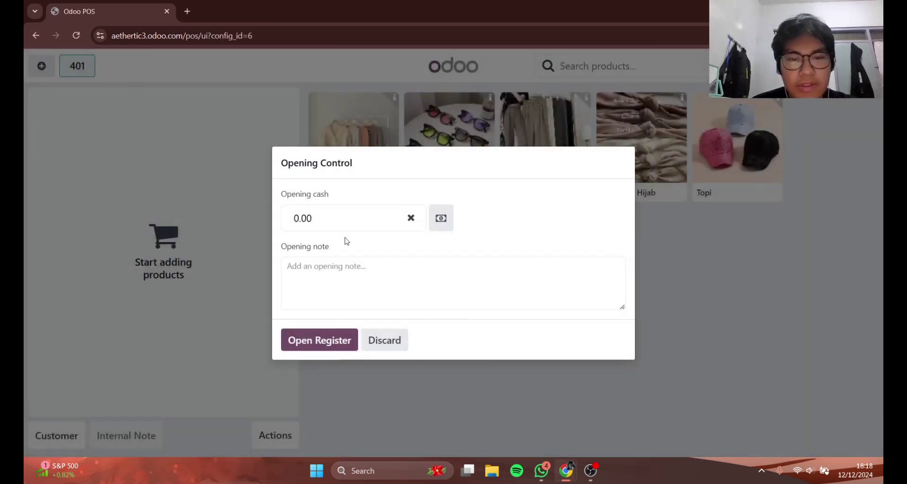
left_click(328, 343)
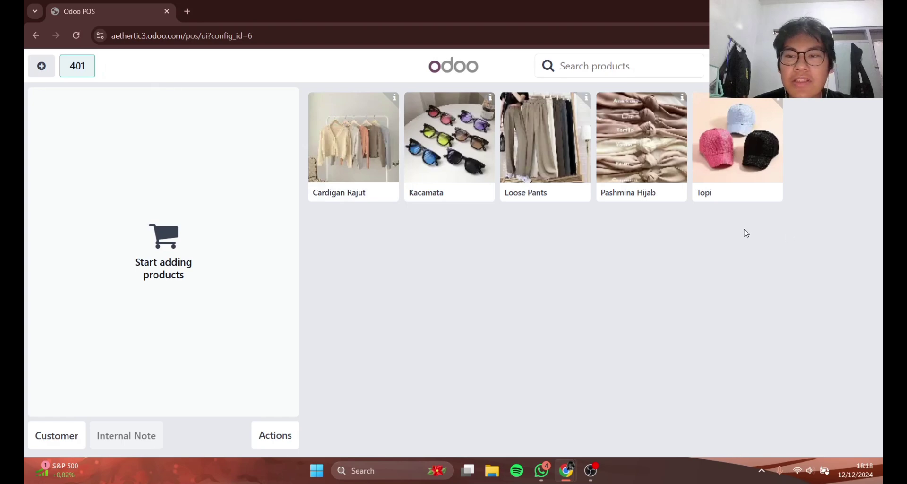
- Create a new Individual customer with their name and attach them to the current order
left_click(57, 435)
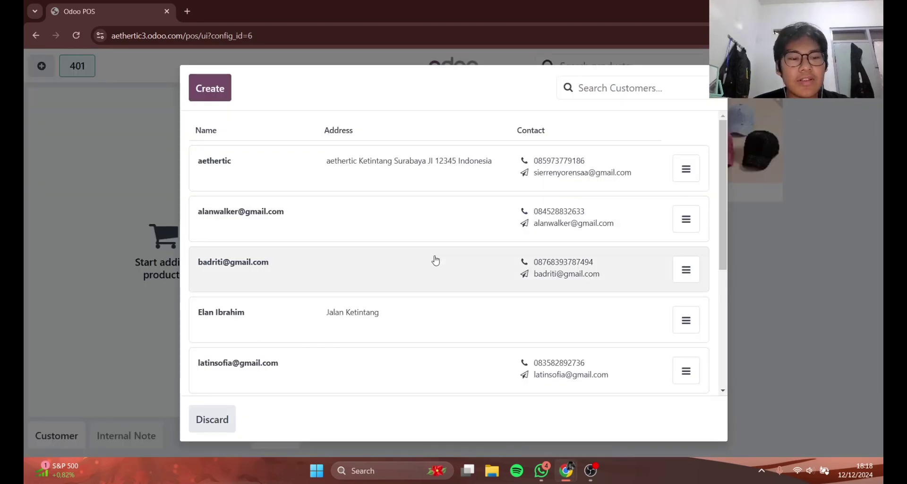
scroll(506, 269, "down", 1)
scroll(506, 269, "up", 1)
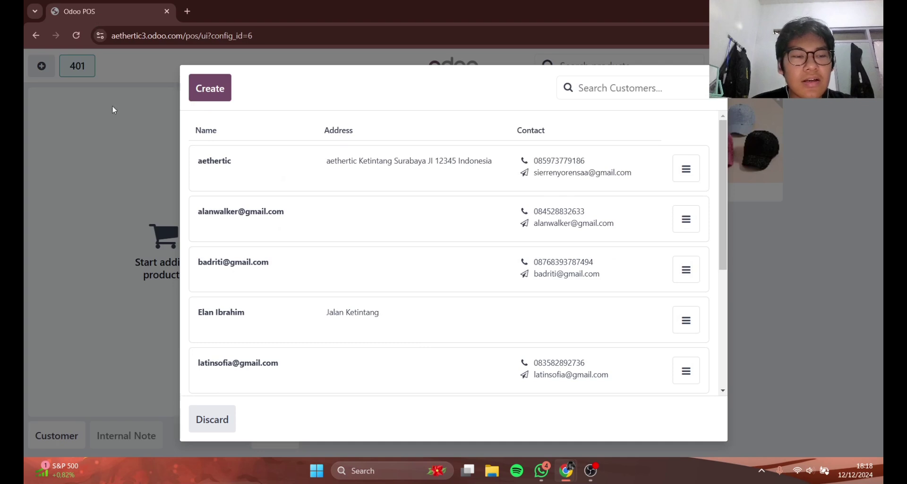
left_click(224, 83)
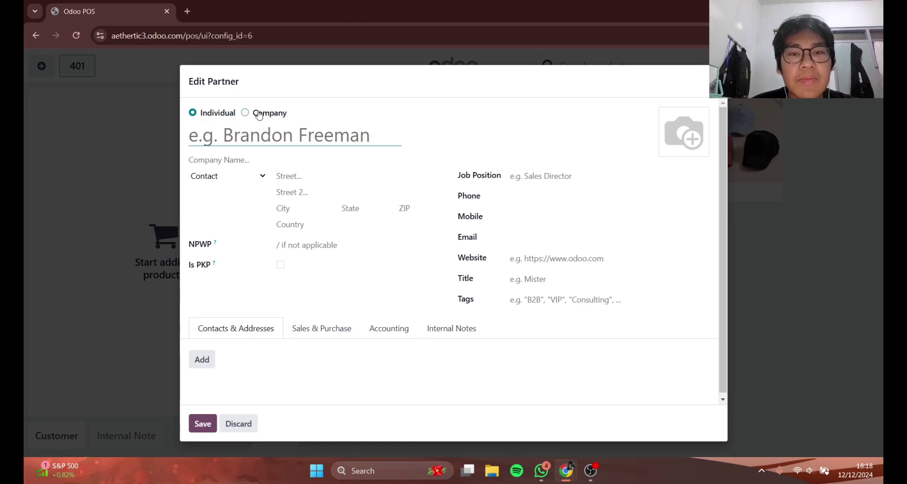
left_click(254, 115)
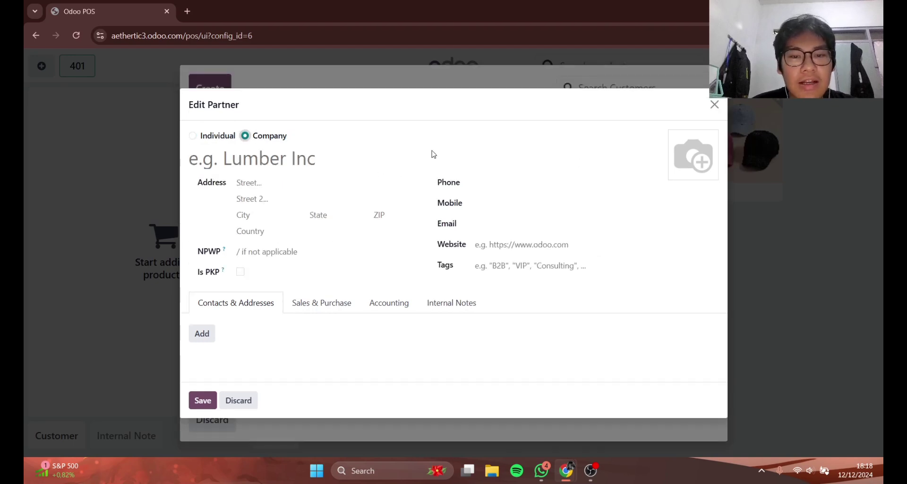
left_click(208, 137)
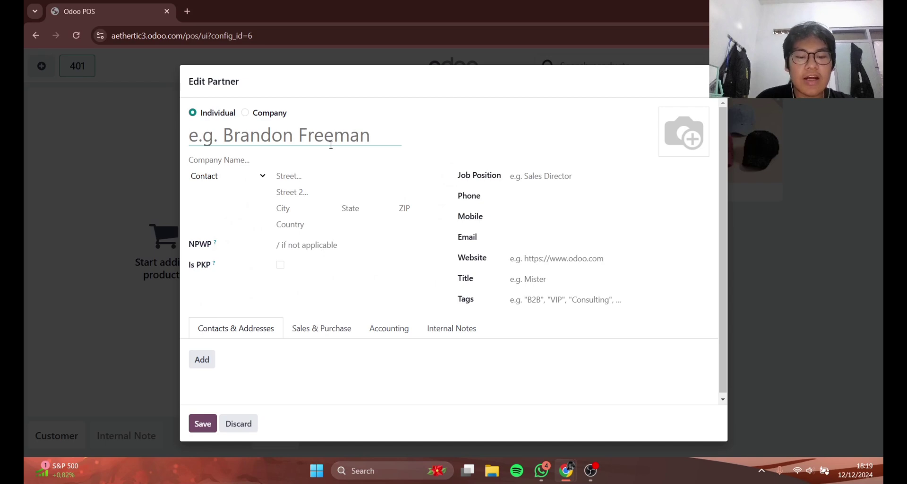
type("Sit")
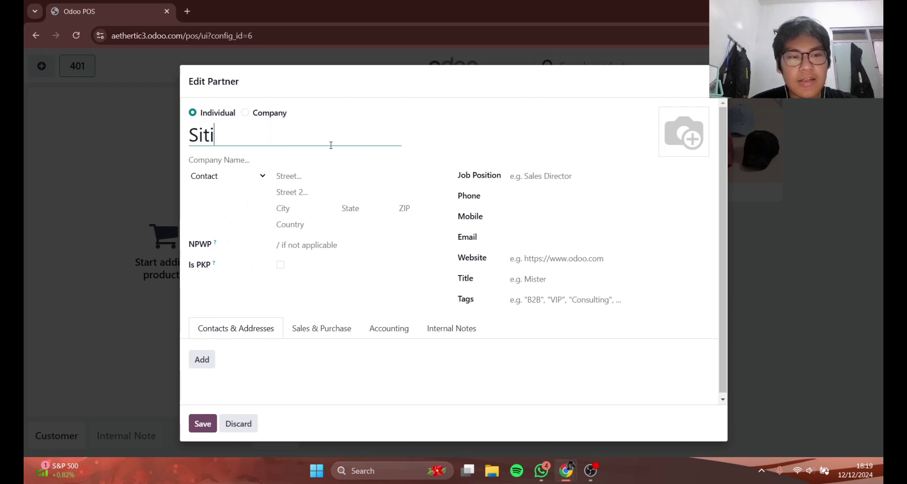
type("i")
left_click(314, 173)
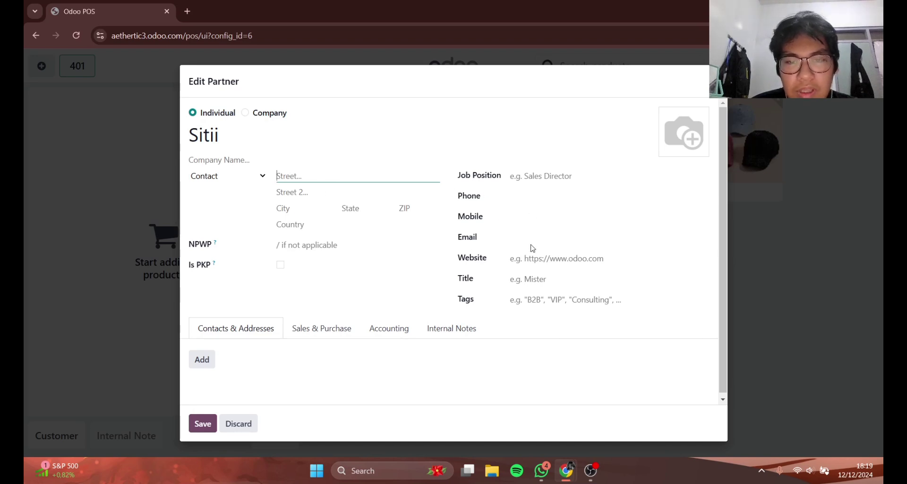
left_click(203, 423)
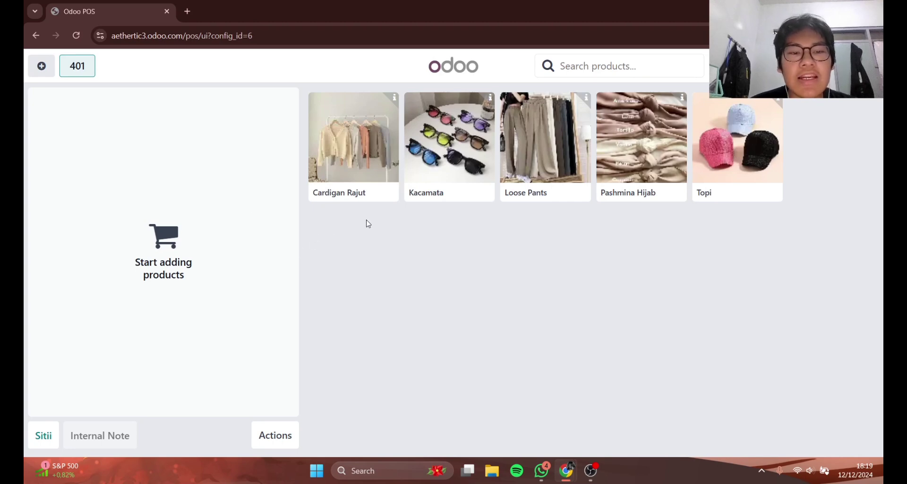
- Add a Cardigan Rajut, a Topi and a Kacamata to the order
left_click(369, 183)
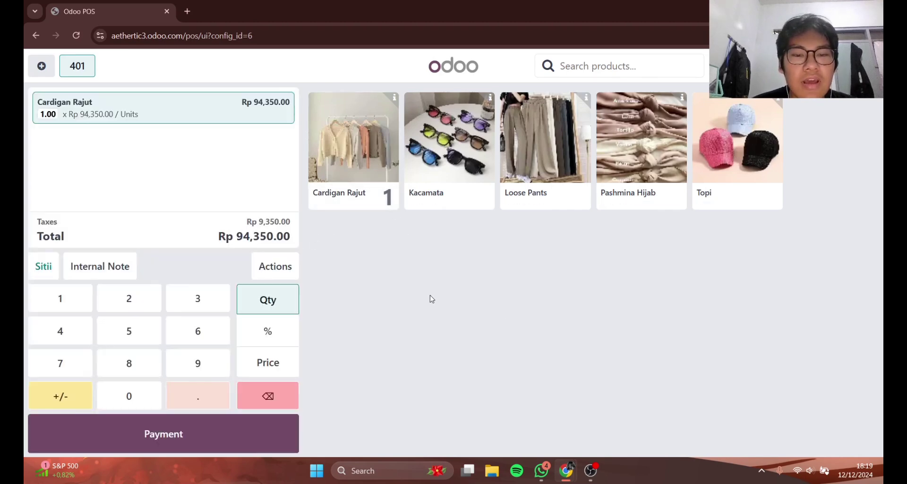
left_click(740, 186)
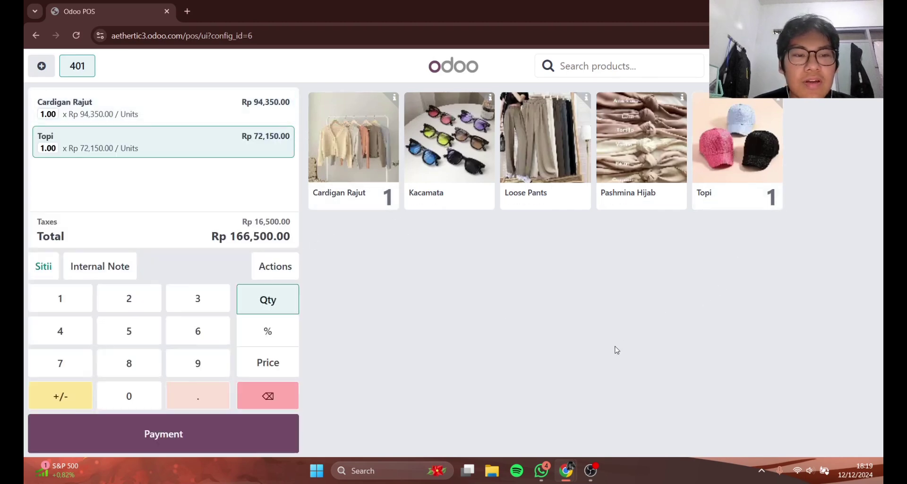
left_click(454, 191)
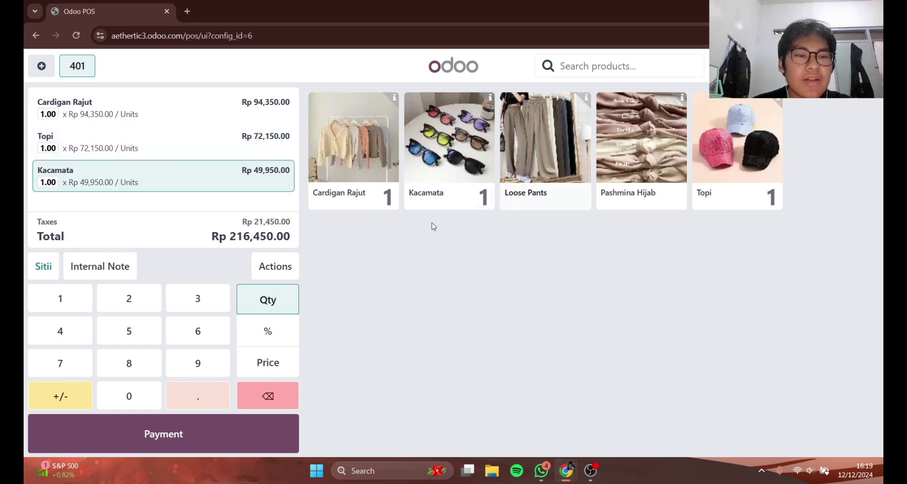
- Set the Cardigan Rajut quantity to 2, bringing the total to Rp 310,800.00
left_click(176, 118)
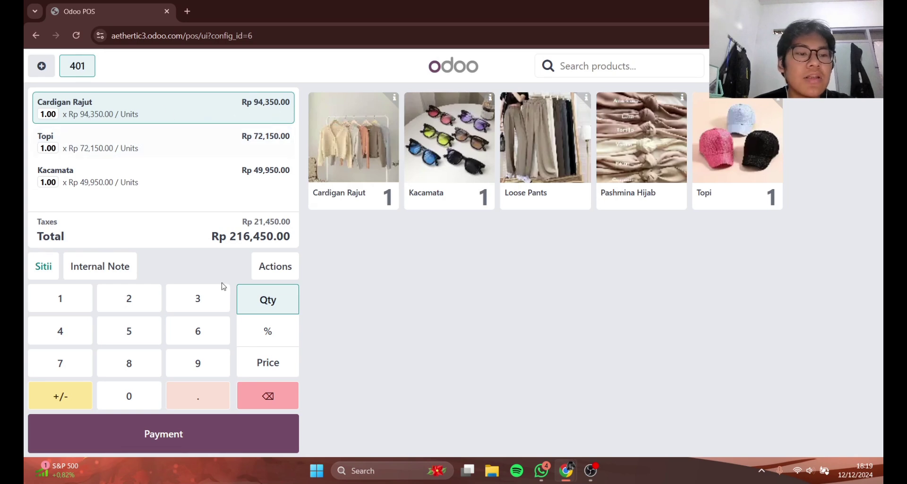
left_click(130, 300)
left_click(288, 400)
left_click(187, 313)
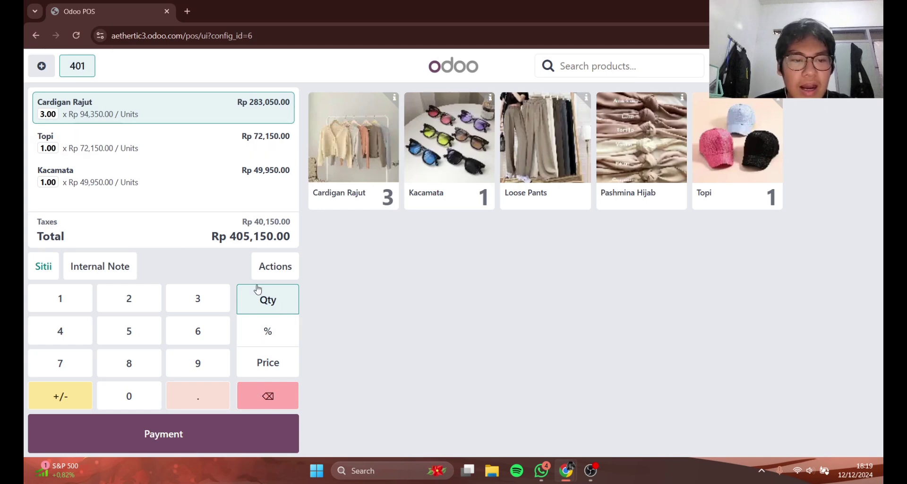
left_click(276, 397)
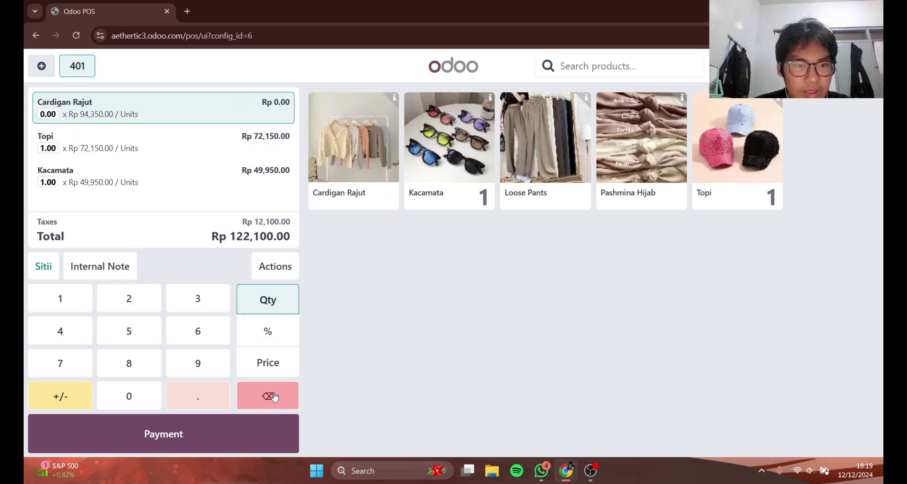
left_click(276, 396)
left_click(331, 189)
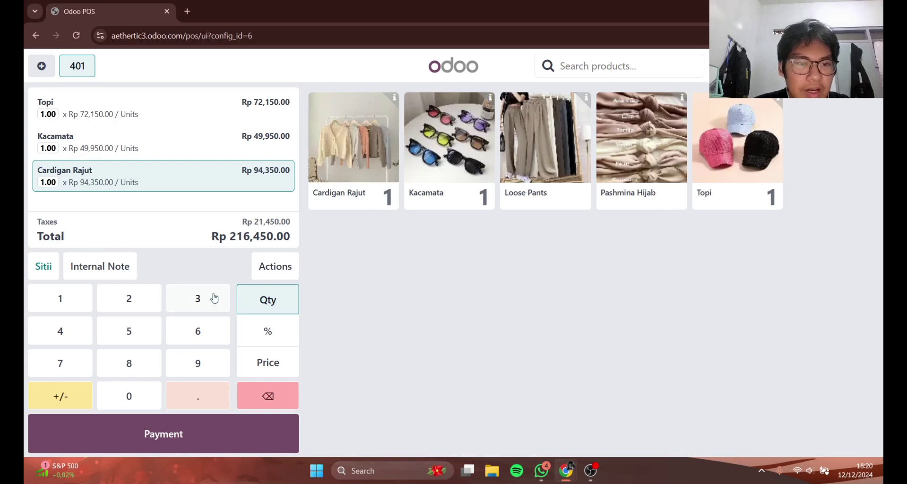
left_click(154, 304)
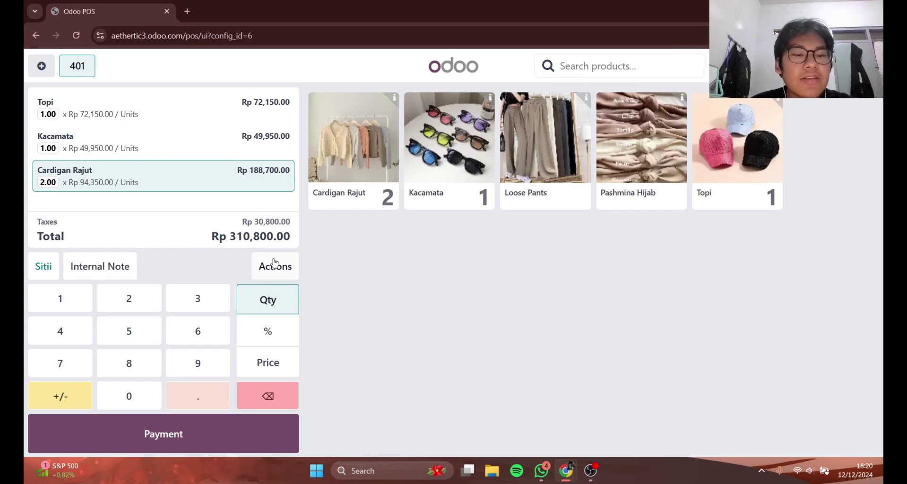
- On the payment screen, clear the stray cash and card lines and add a fresh Card payment
left_click(287, 440)
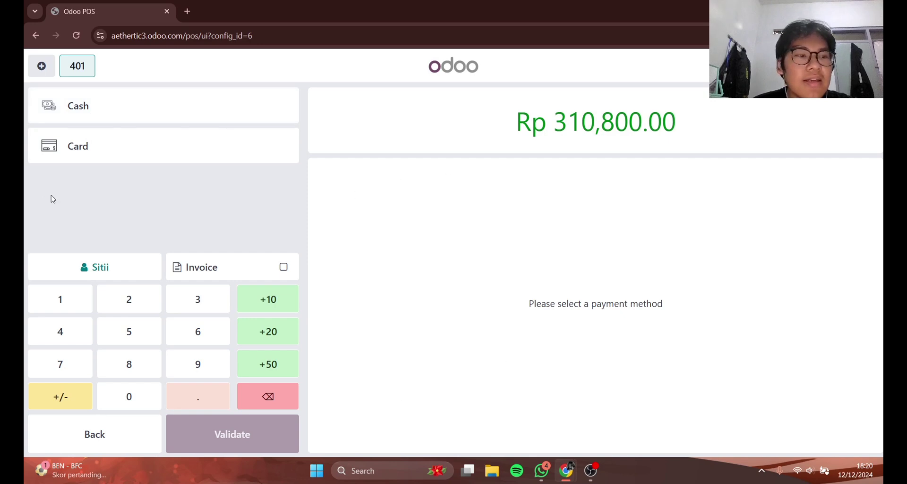
left_click(162, 151)
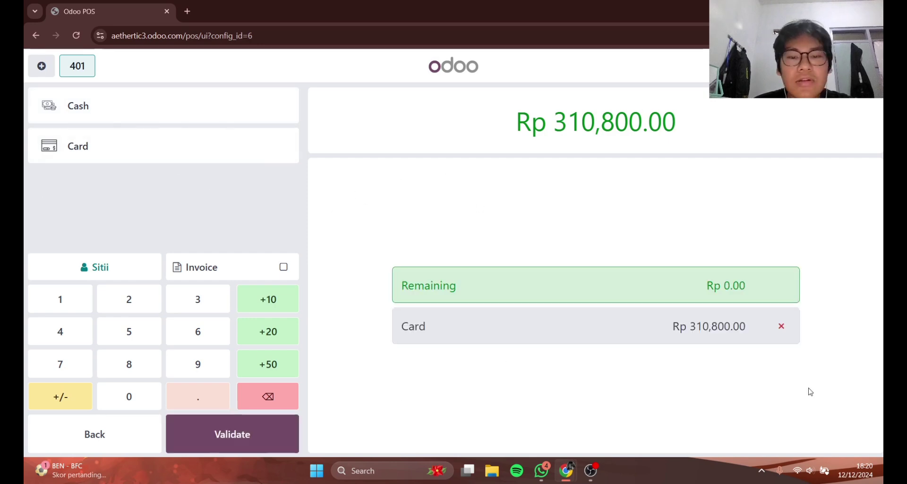
left_click(269, 106)
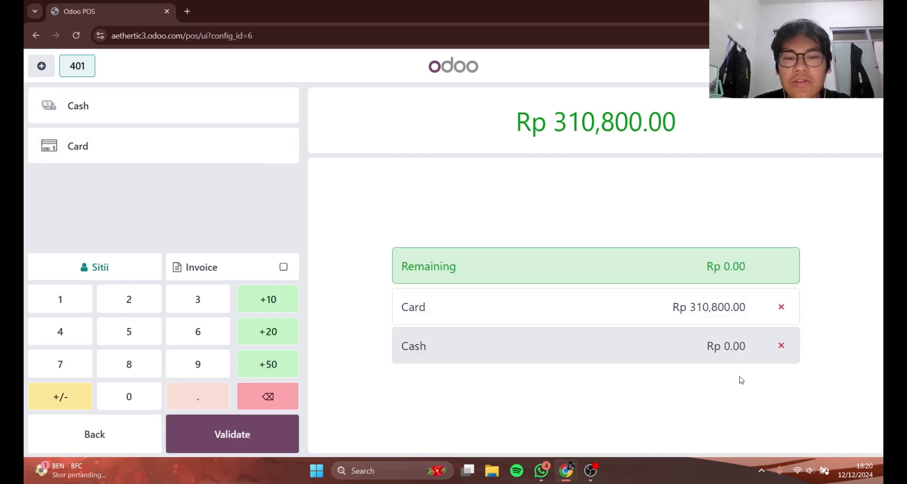
left_click(781, 346)
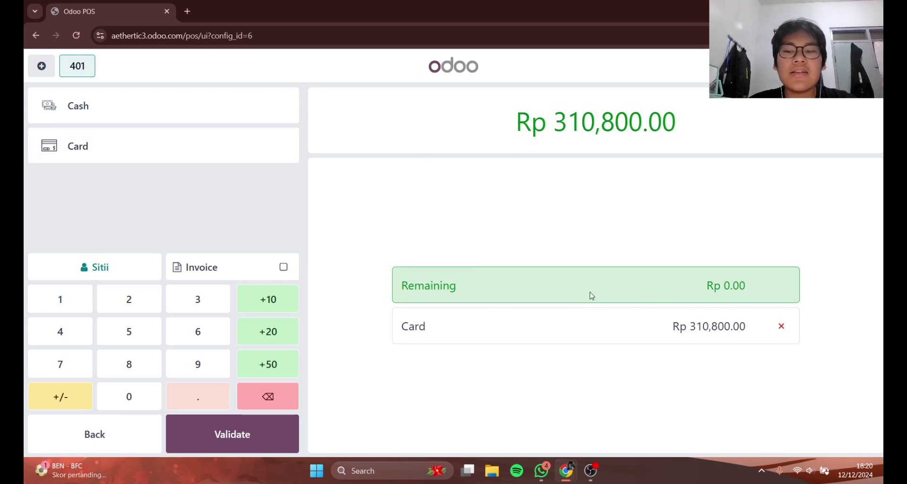
left_click(782, 326)
left_click(45, 160)
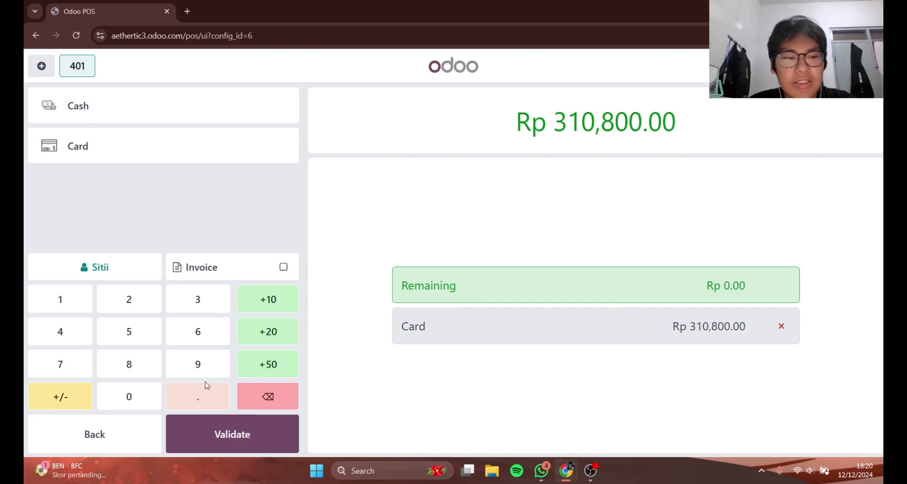
- Enter a Card payment of Rp 310,800.00 covering the full order total
left_click(205, 308)
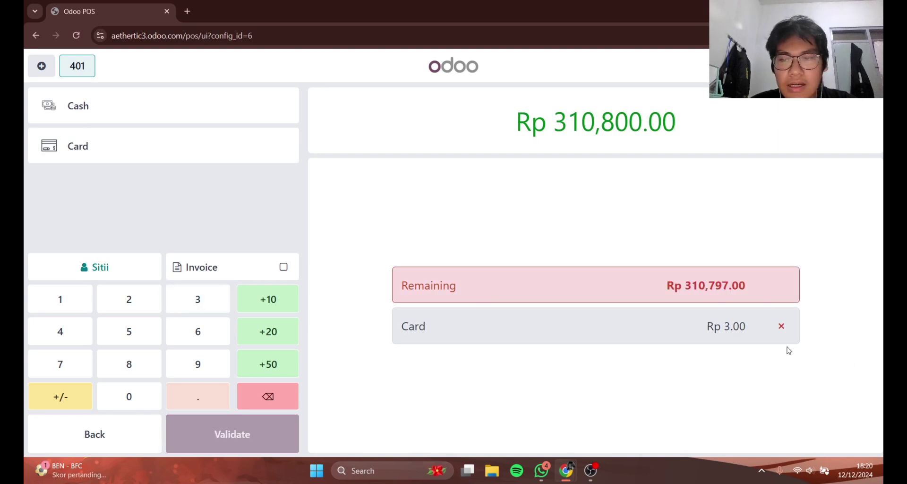
left_click(786, 329)
left_click(128, 148)
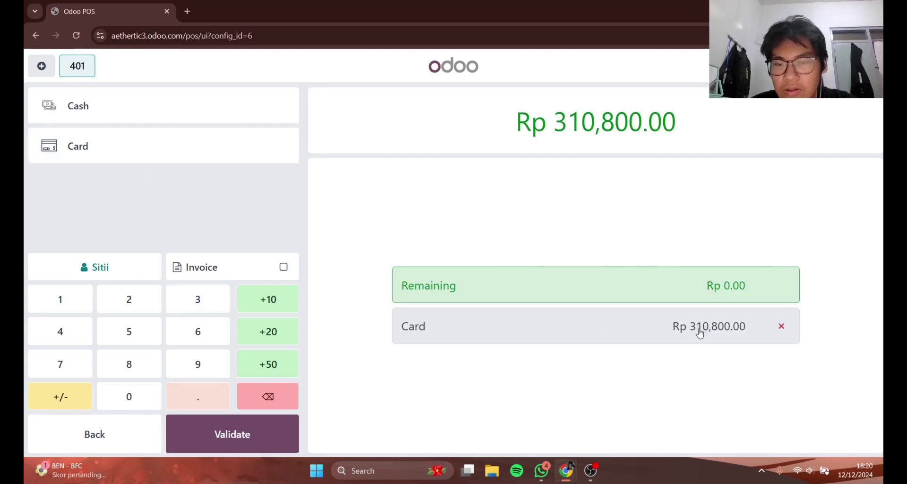
left_click(197, 305)
left_click(87, 310)
left_click(134, 400)
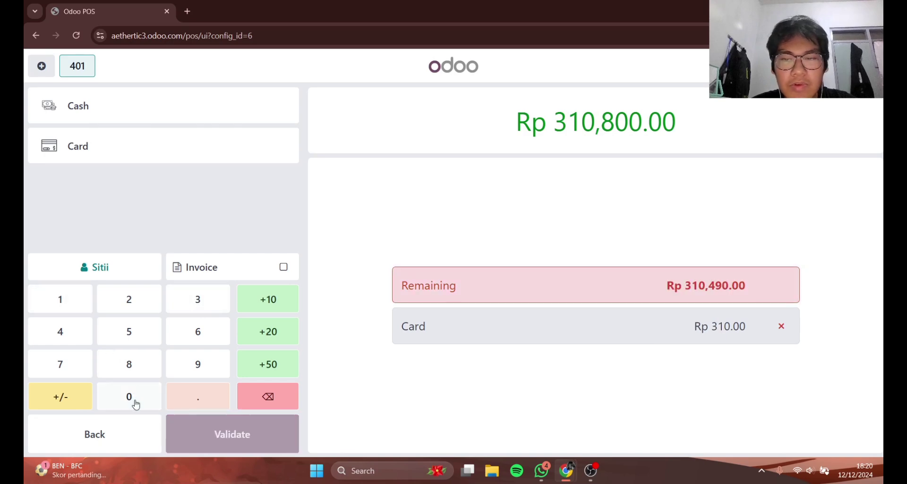
left_click(131, 367)
left_click(147, 398)
left_click(147, 398)
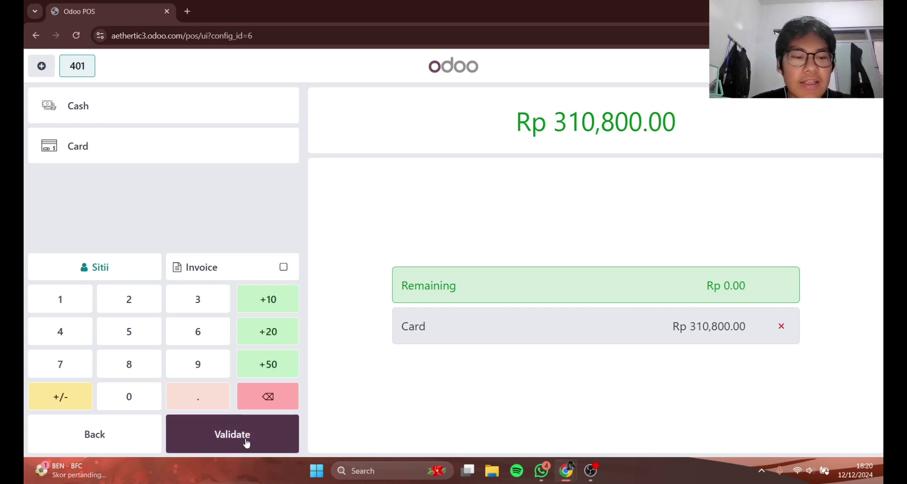
- Validate the card payment with the Invoice option left off
left_click(276, 444)
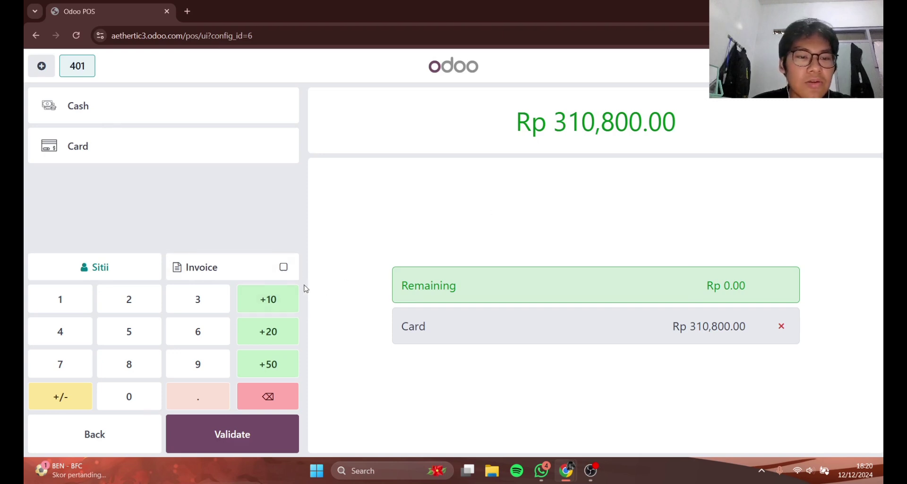
left_click(284, 268)
left_click(262, 269)
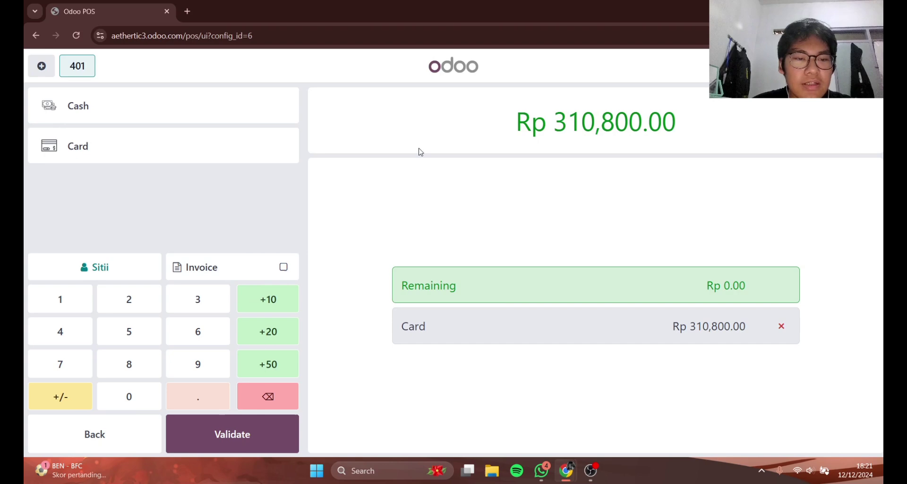
left_click(235, 445)
- Email the order 401 receipt to the customer's e-mail address, then cancel the full-receipt print
scroll(609, 268, "down", 1)
scroll(610, 268, "up", 2)
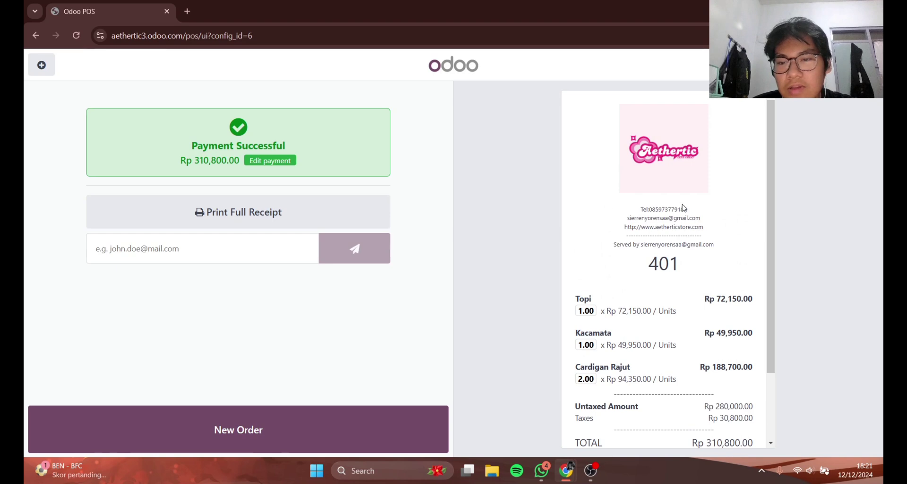
scroll(671, 231, "down", 2)
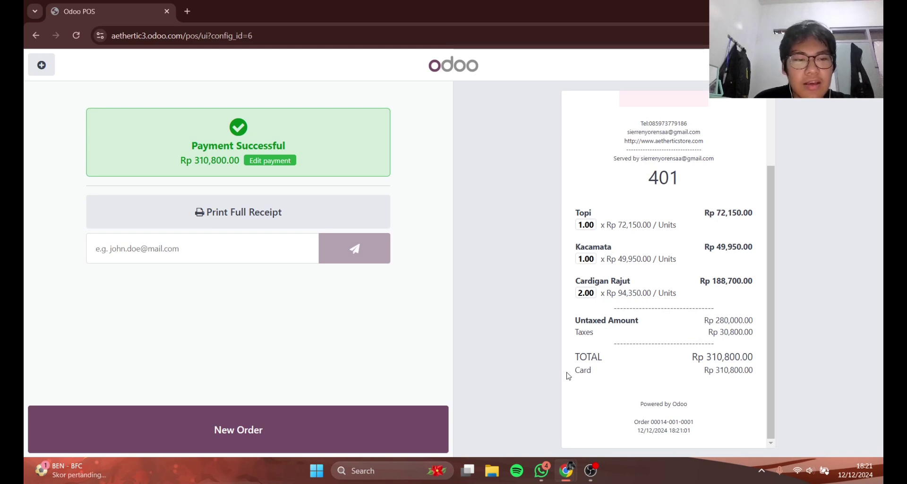
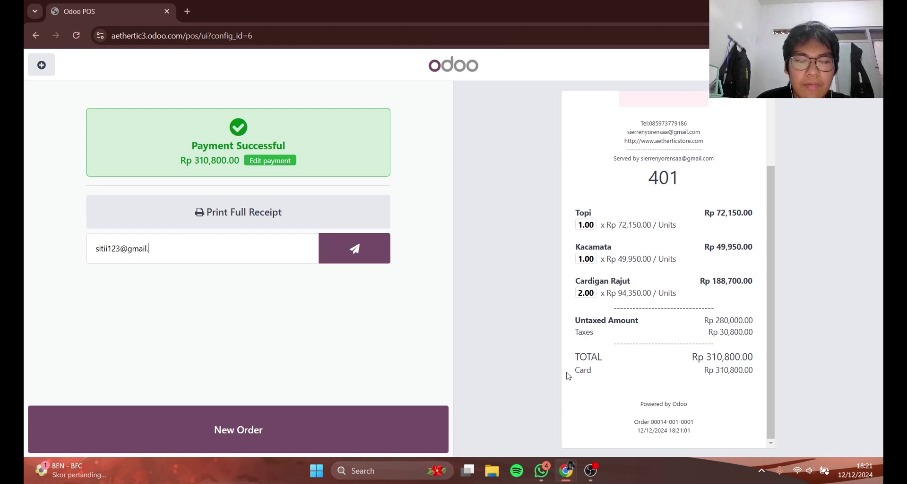
left_click(354, 248)
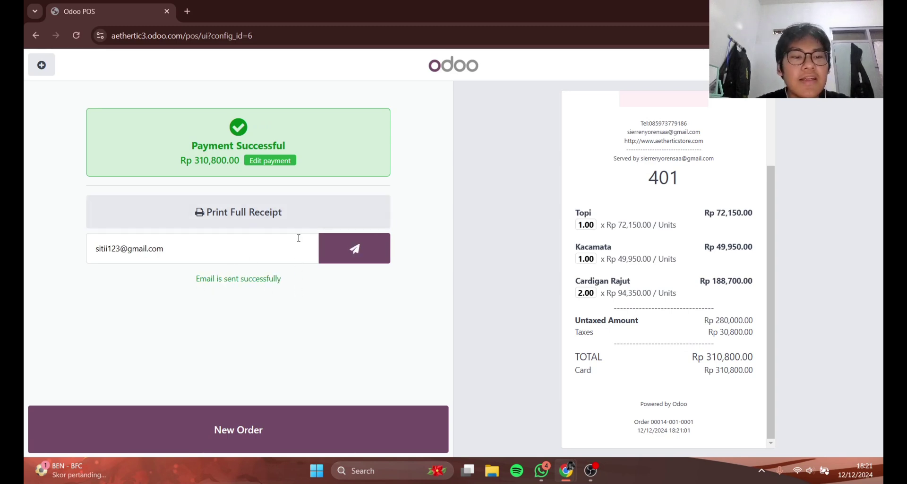
left_click(257, 219)
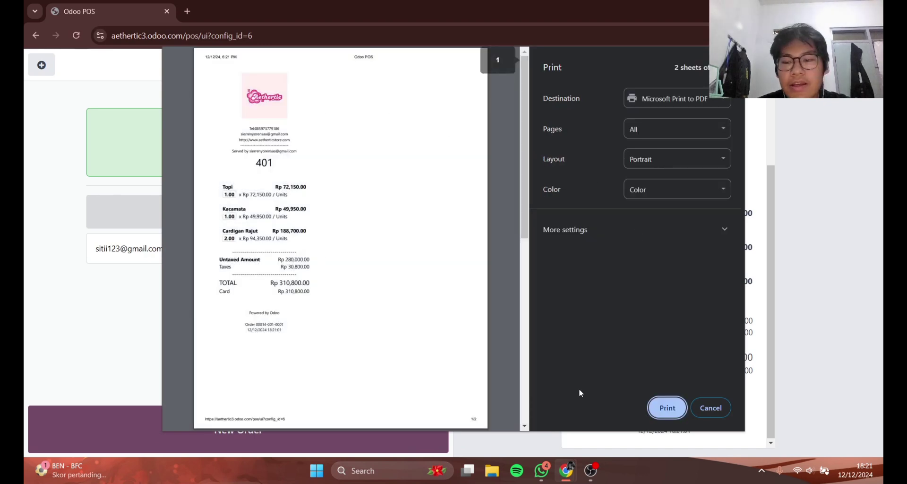
left_click(711, 408)
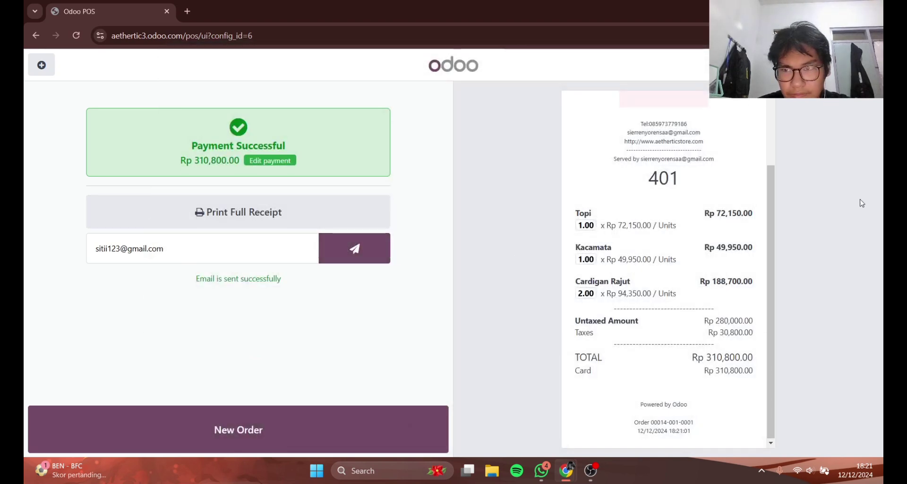
- Start a new order, then close the Aethertic register with its Rp 310,800.00 card total counted
left_click(398, 418)
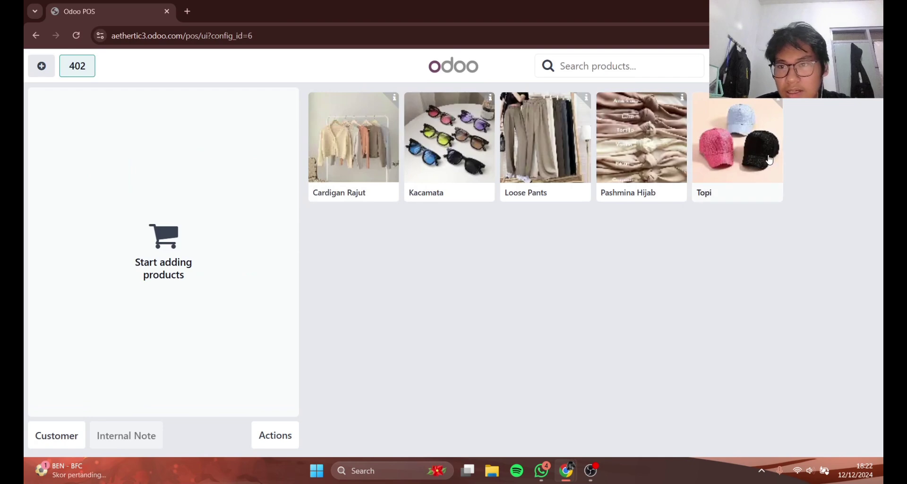
left_click(869, 66)
left_click(842, 234)
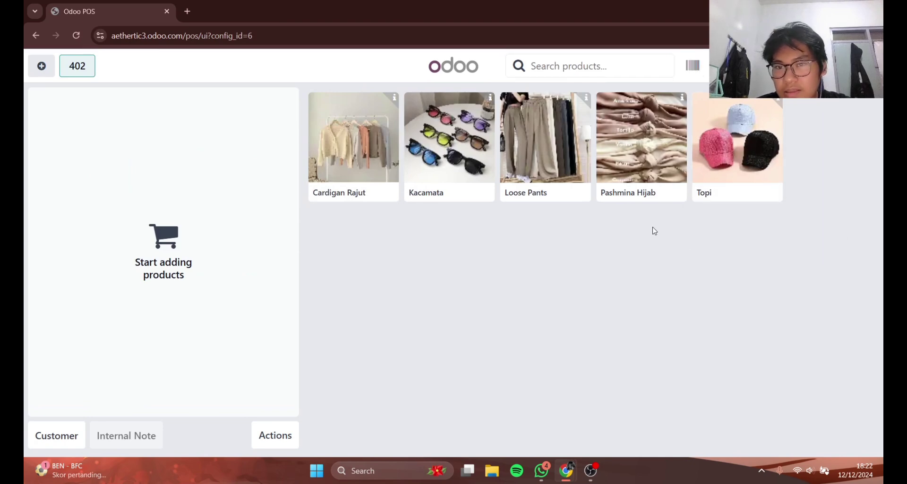
left_click(869, 66)
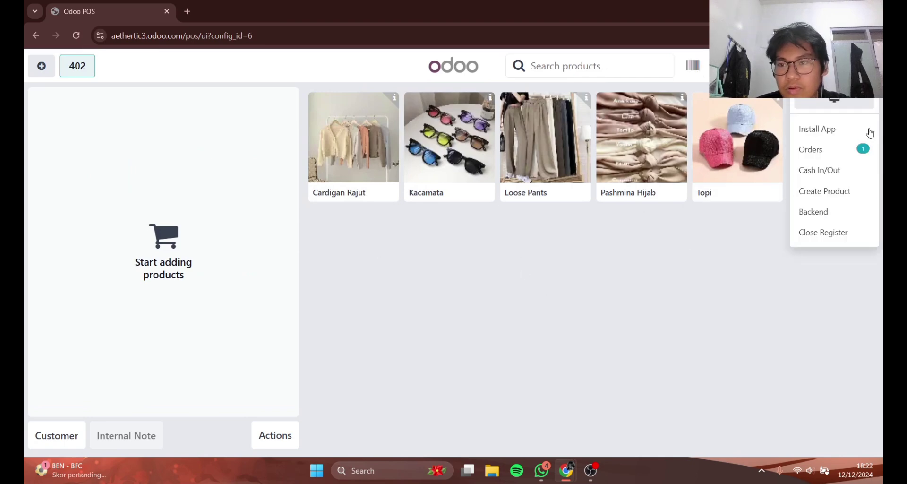
left_click(304, 422)
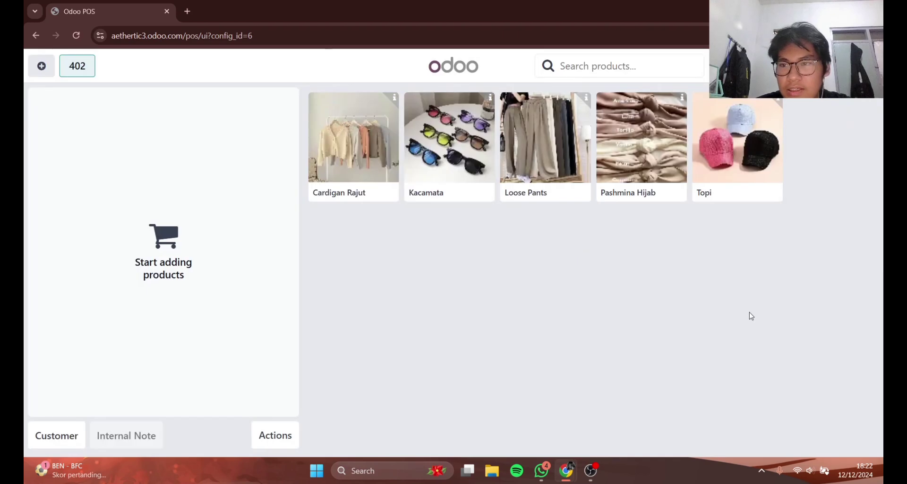
left_click(870, 66)
left_click(838, 234)
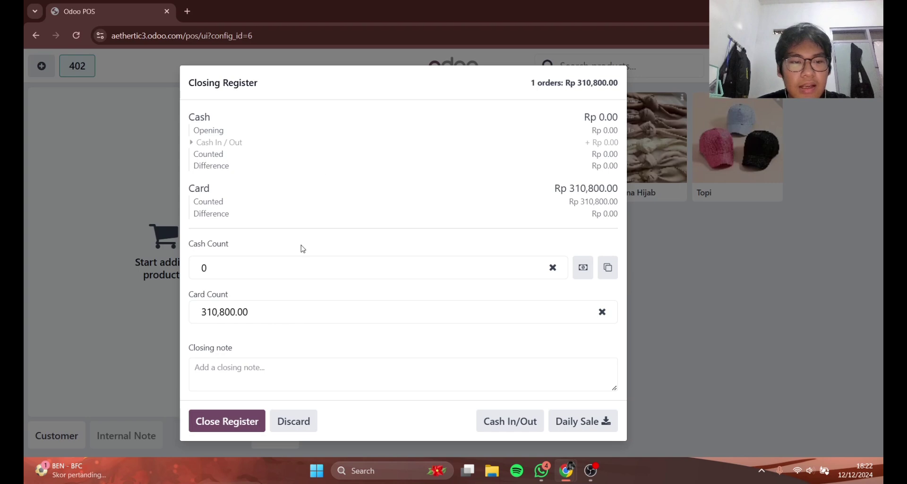
left_click(218, 421)
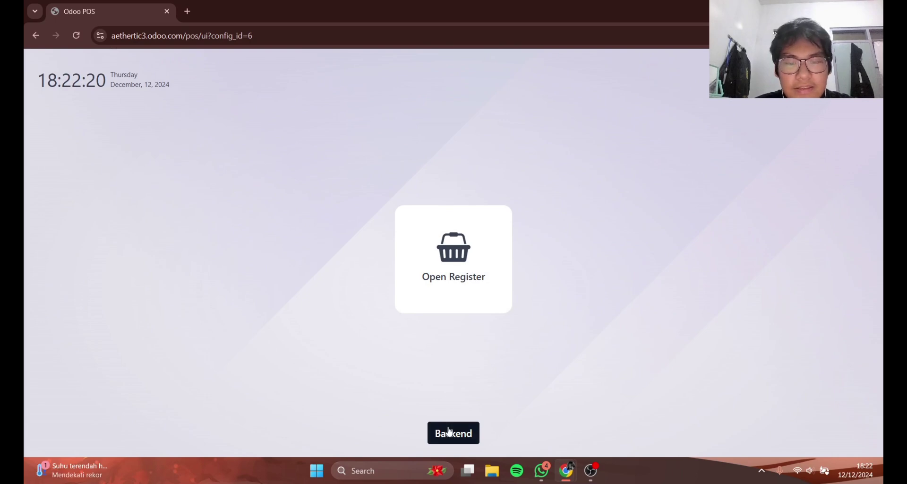
- Go to the backend and reopen the Point of Sale dashboard showing Aethertic closed
left_click(461, 439)
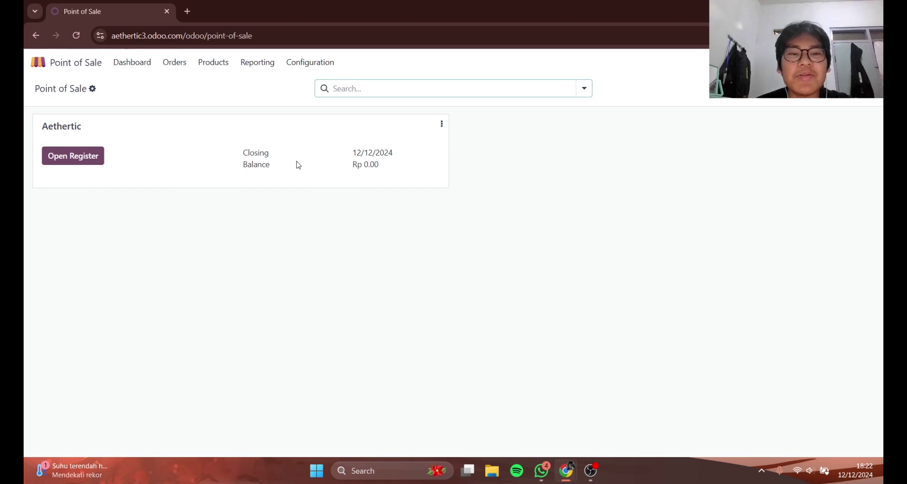
left_click(60, 61)
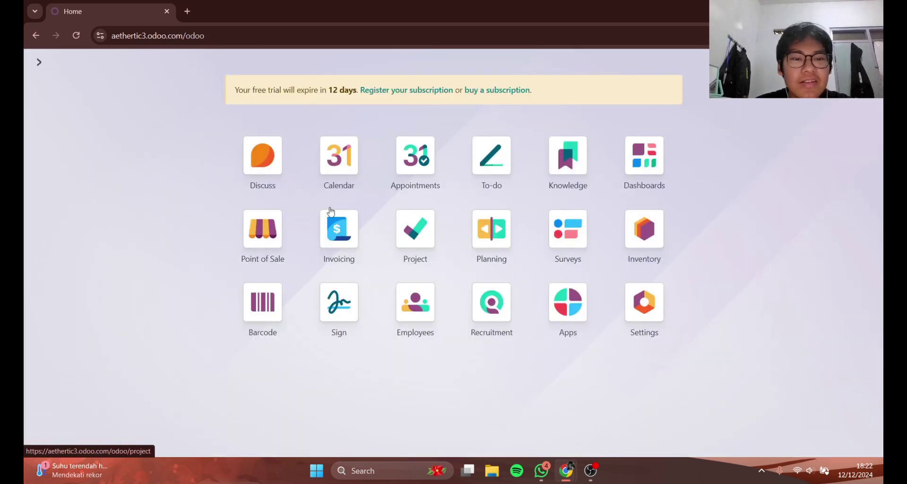
left_click(271, 215)
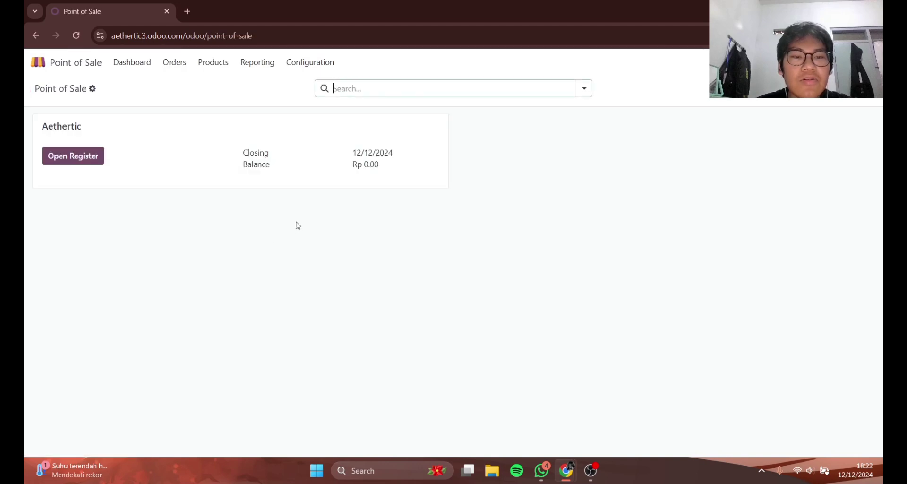